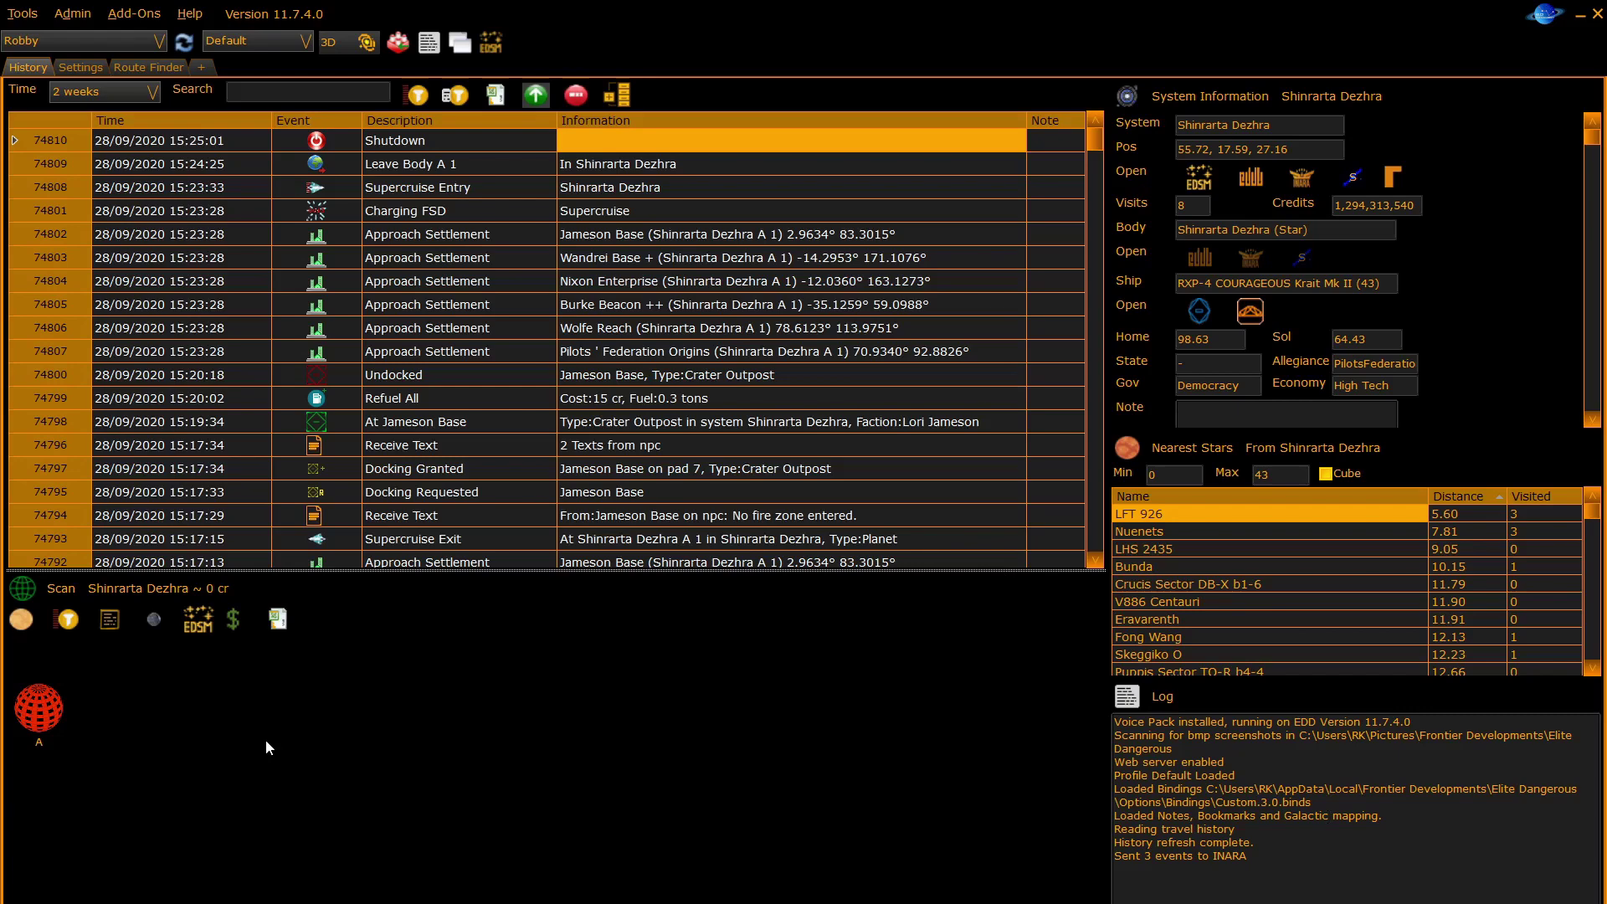
# Select the At Jameson Base entry in the history, expand its full station information and collapse it again.
pyautogui.click(386, 421)
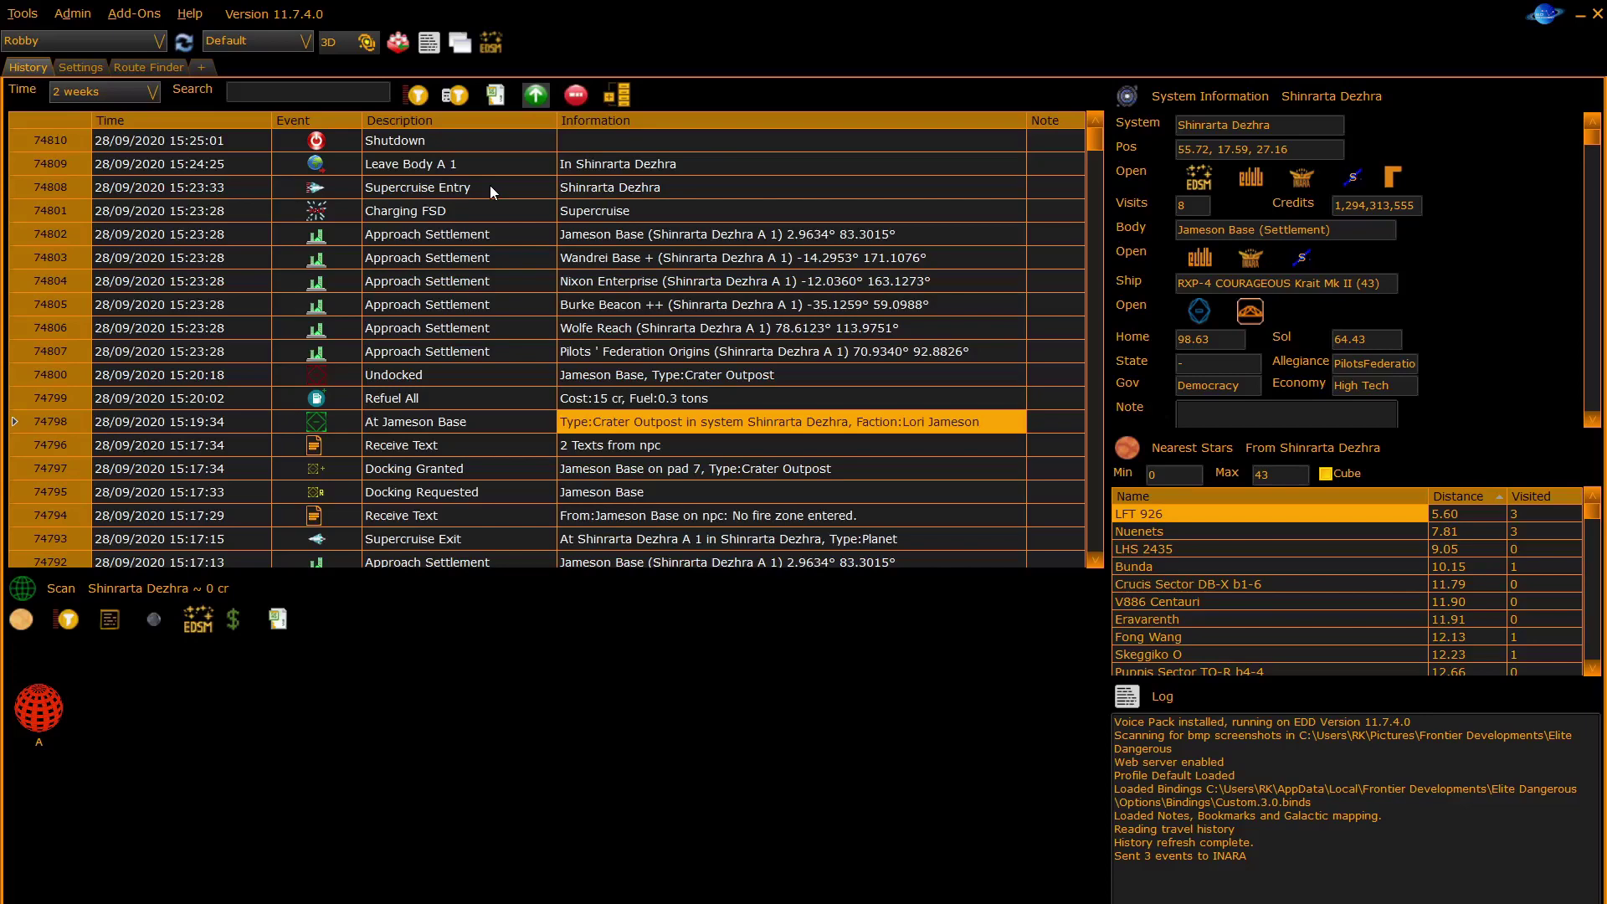
pyautogui.click(716, 418)
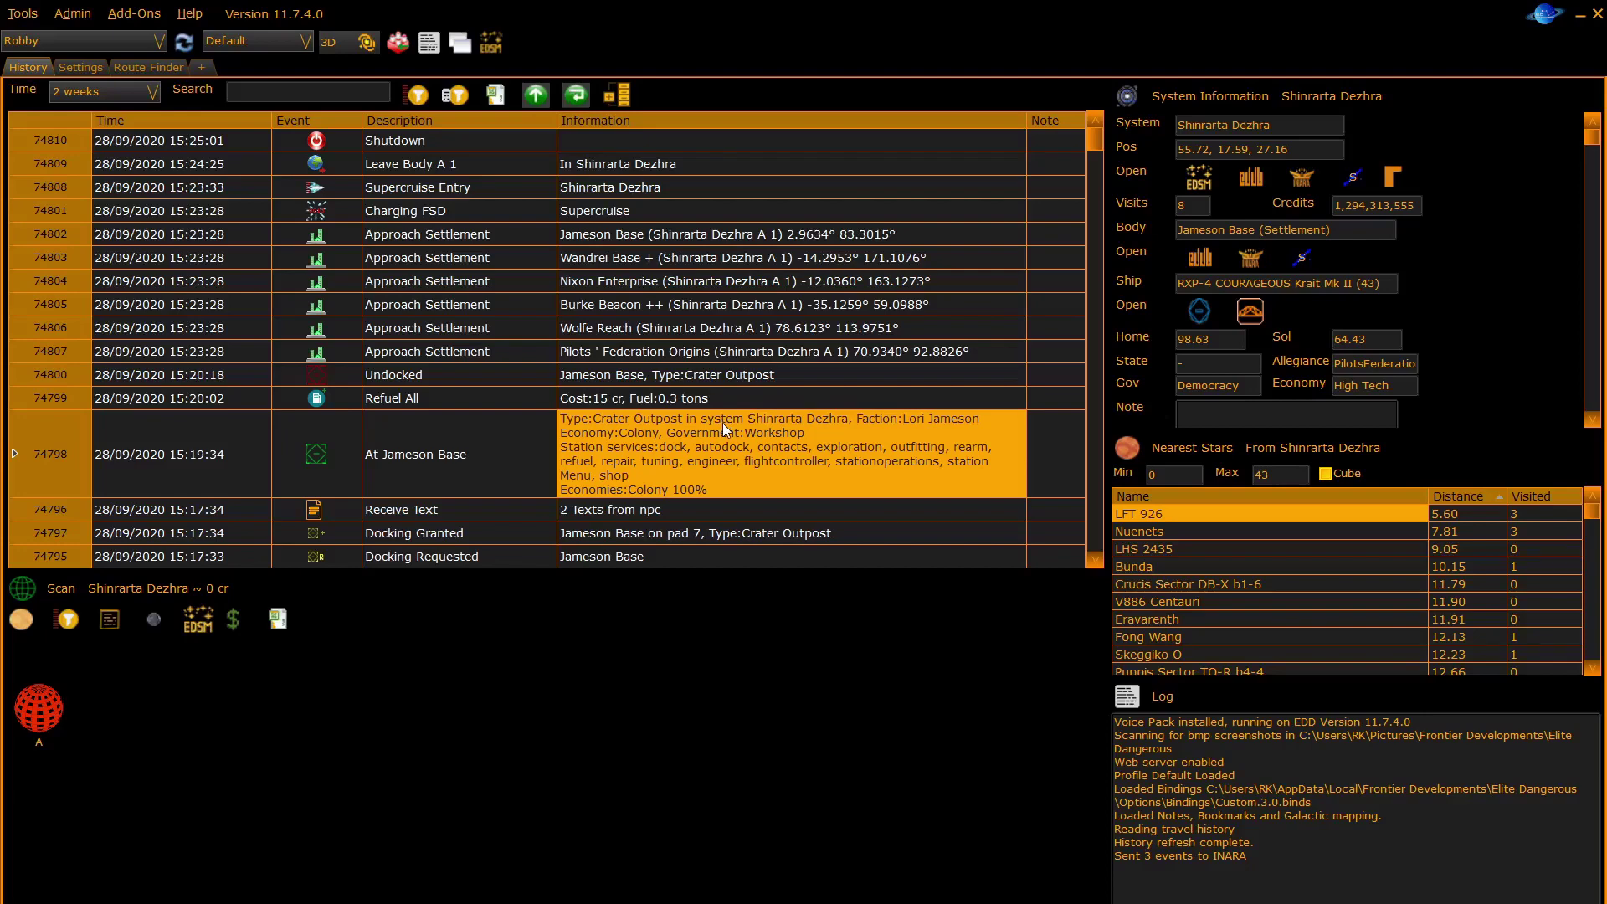
pyautogui.click(722, 423)
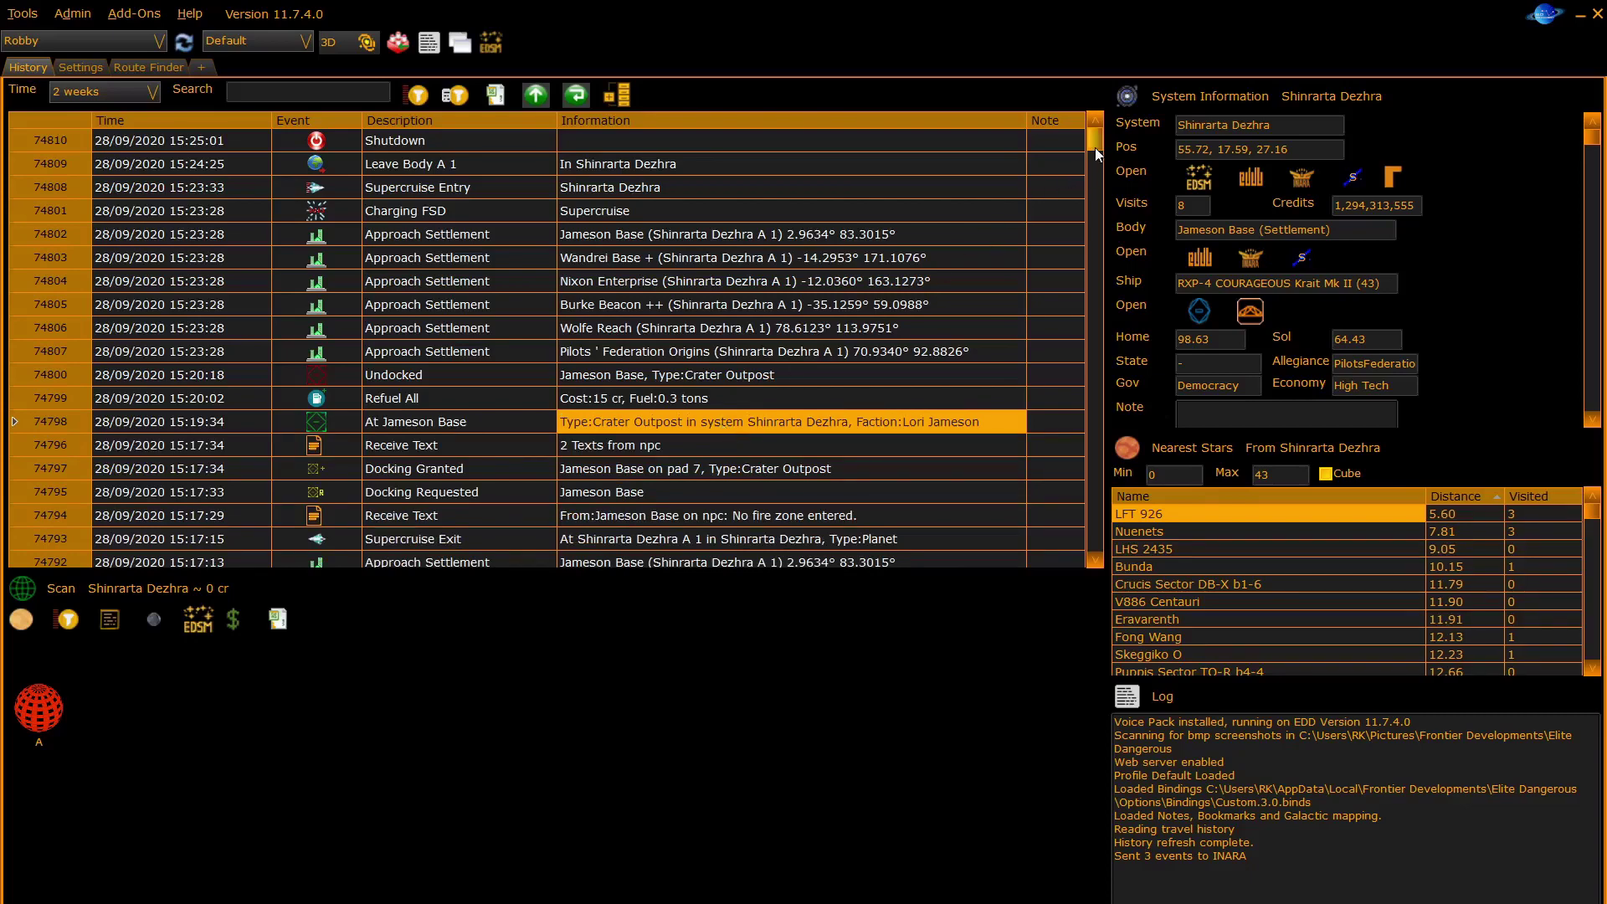
# Slightly widen the Event and Description columns of the history grid.
pyautogui.moveTo(1095, 147)
pyautogui.mouseDown()
pyautogui.moveTo(1090, 204)
pyautogui.moveTo(1093, 144)
pyautogui.mouseUp()
pyautogui.moveTo(558, 116)
pyautogui.mouseDown()
pyautogui.moveTo(723, 124)
pyautogui.moveTo(573, 118)
pyautogui.mouseUp()
pyautogui.moveTo(363, 121)
pyautogui.mouseDown()
pyautogui.moveTo(448, 119)
pyautogui.moveTo(364, 120)
pyautogui.mouseUp()
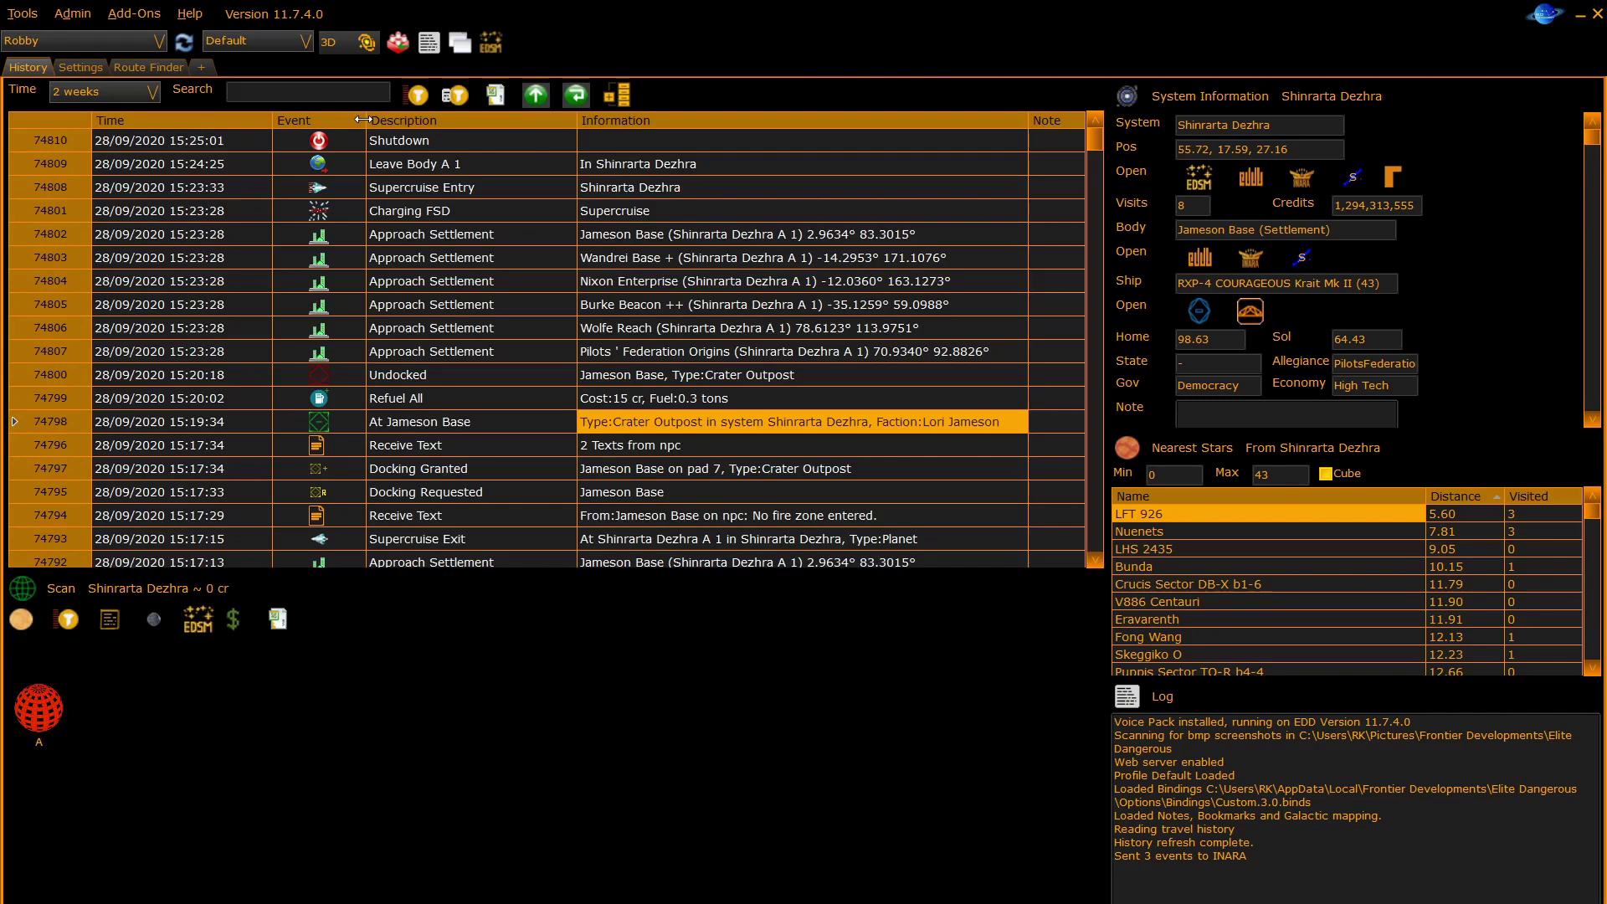
# Sort the history entries by Description, first in descending and finally in ascending order.
pyautogui.click(429, 119)
pyautogui.click(429, 118)
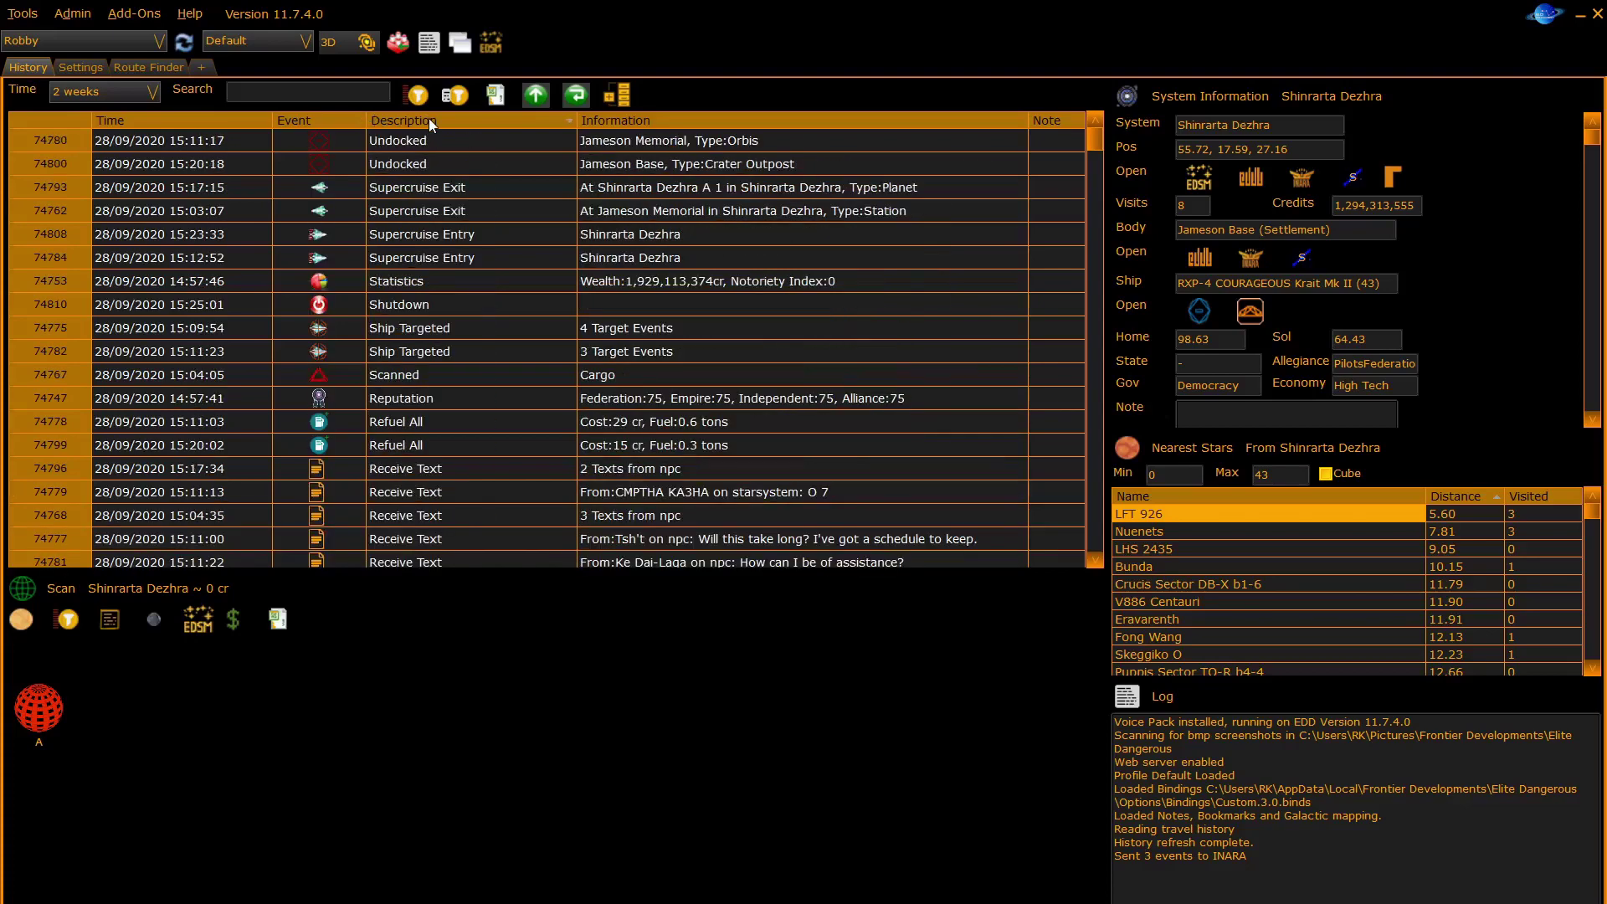
pyautogui.click(428, 118)
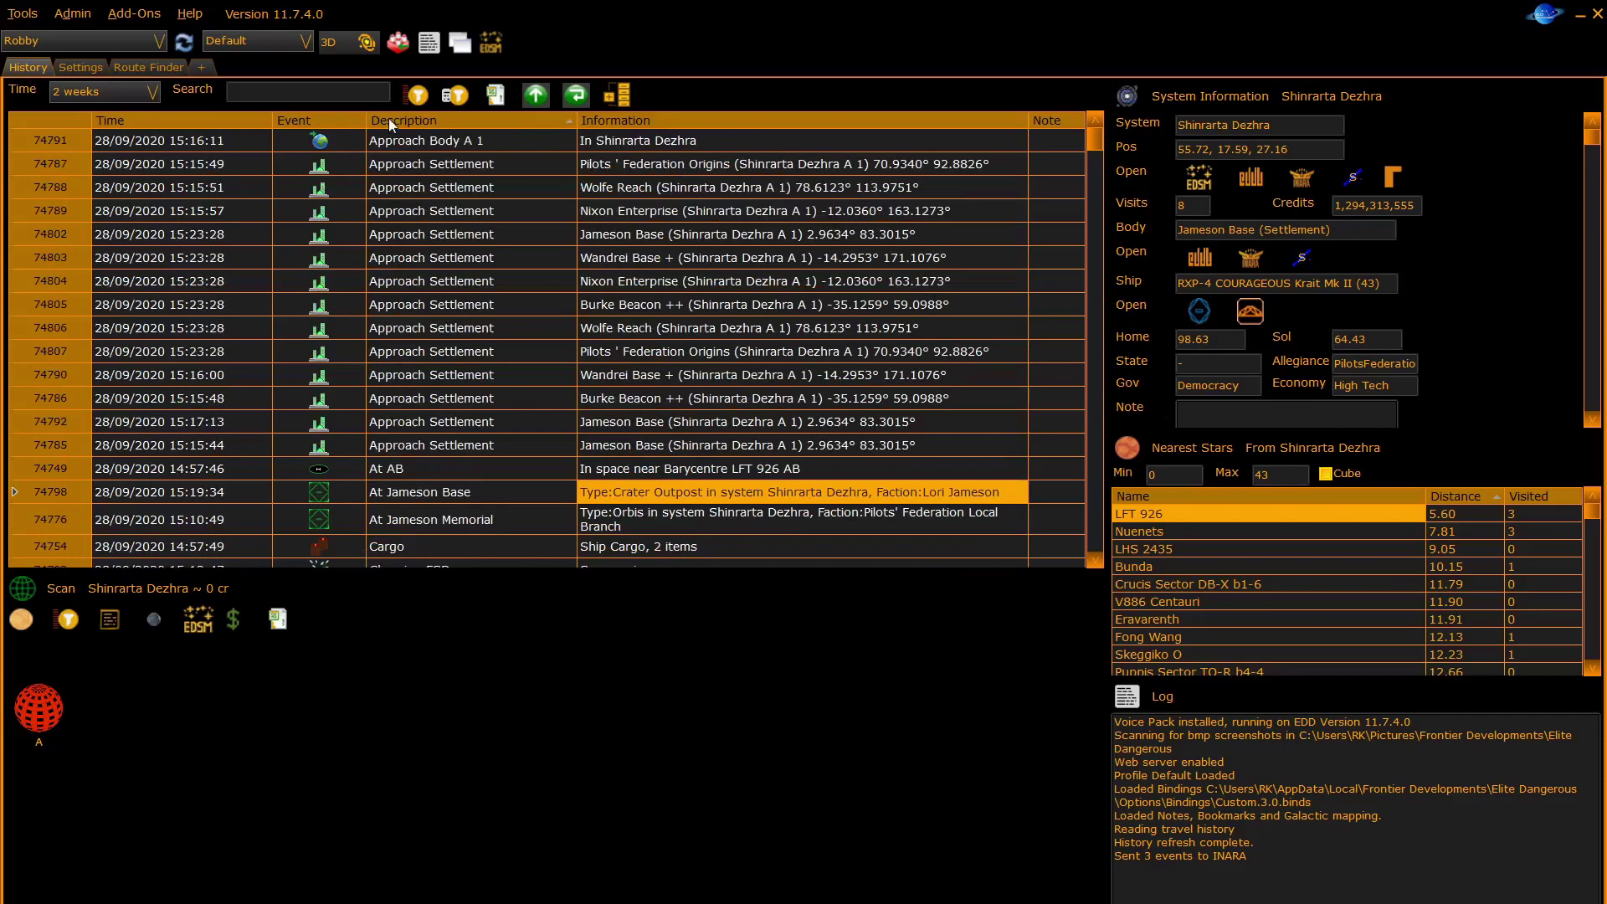
# Sort the history by time with the newest entries first and set its time range to Month.
pyautogui.click(216, 121)
pyautogui.click(215, 121)
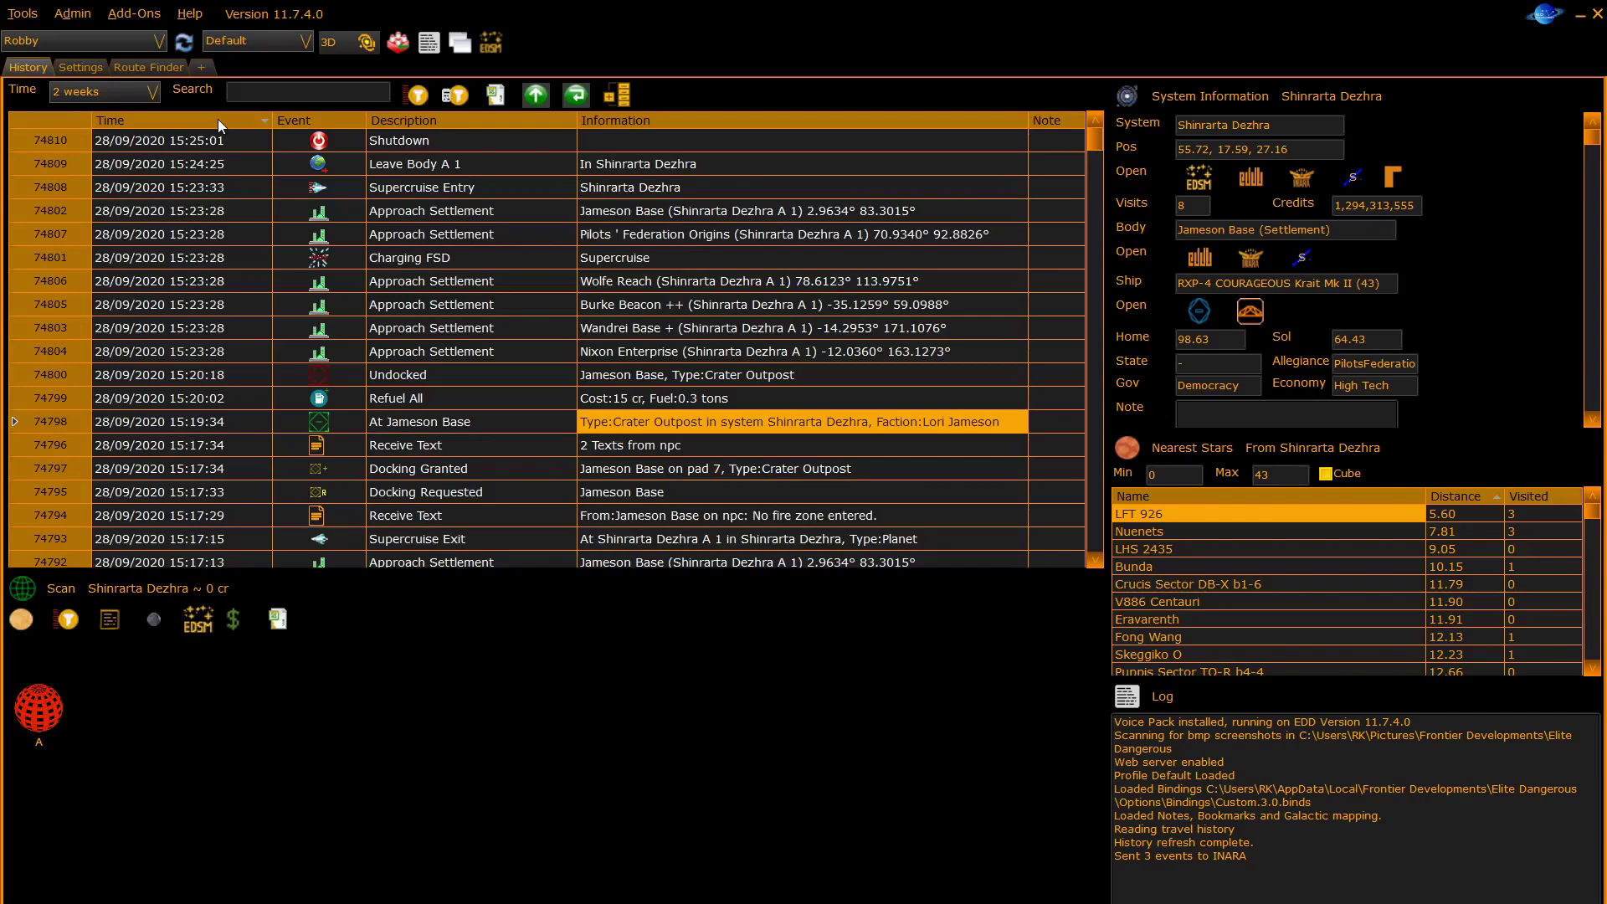
pyautogui.click(152, 94)
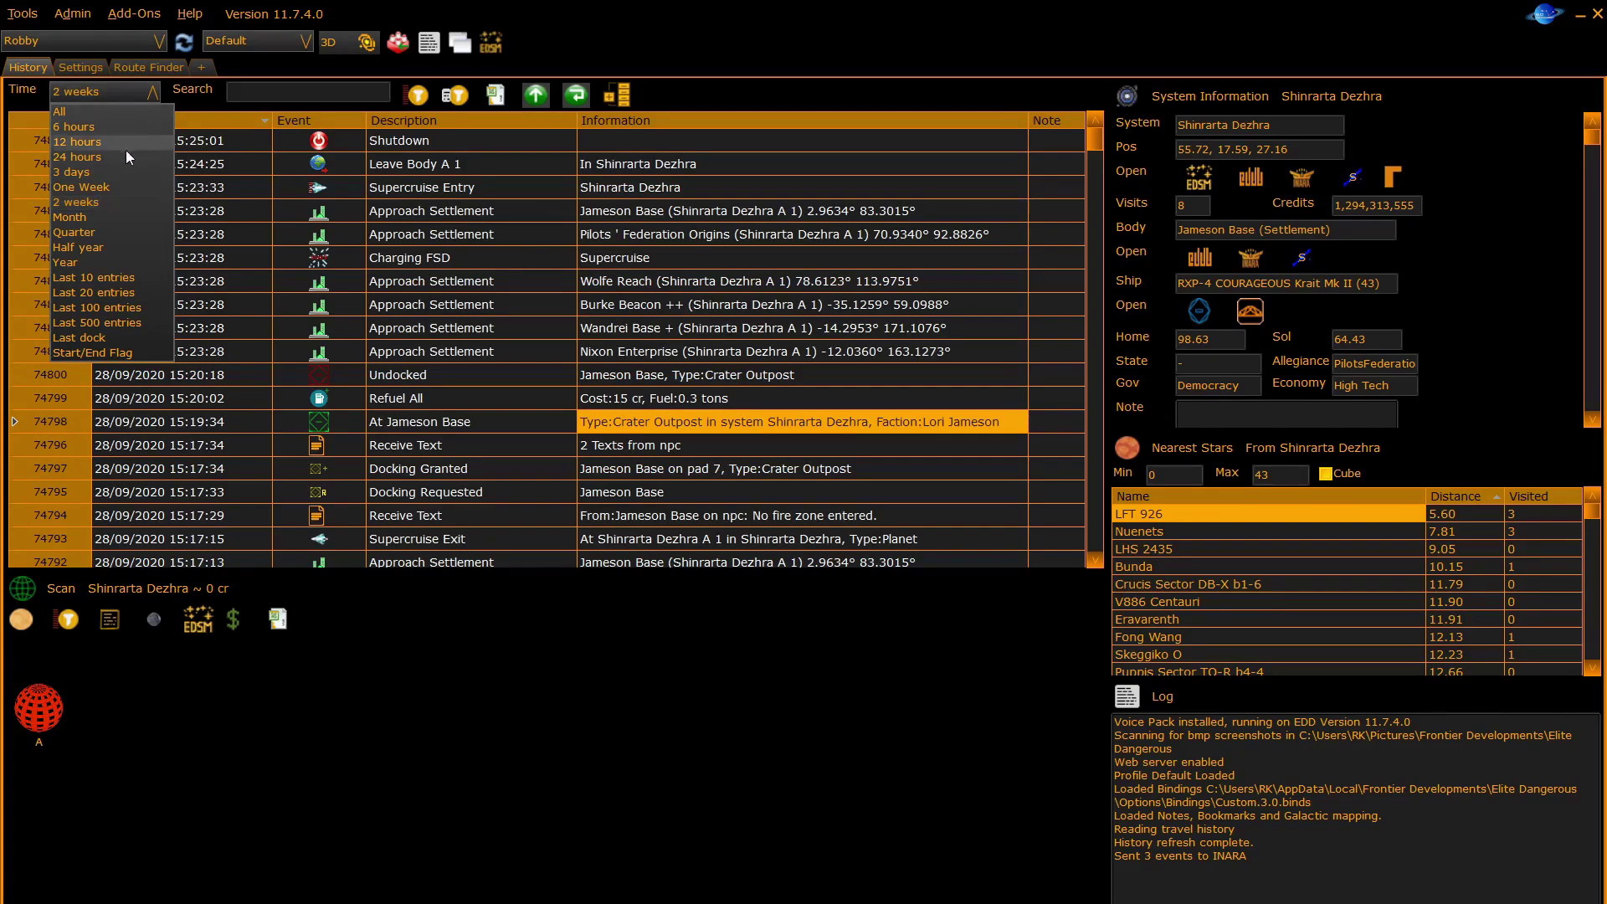
pyautogui.click(103, 216)
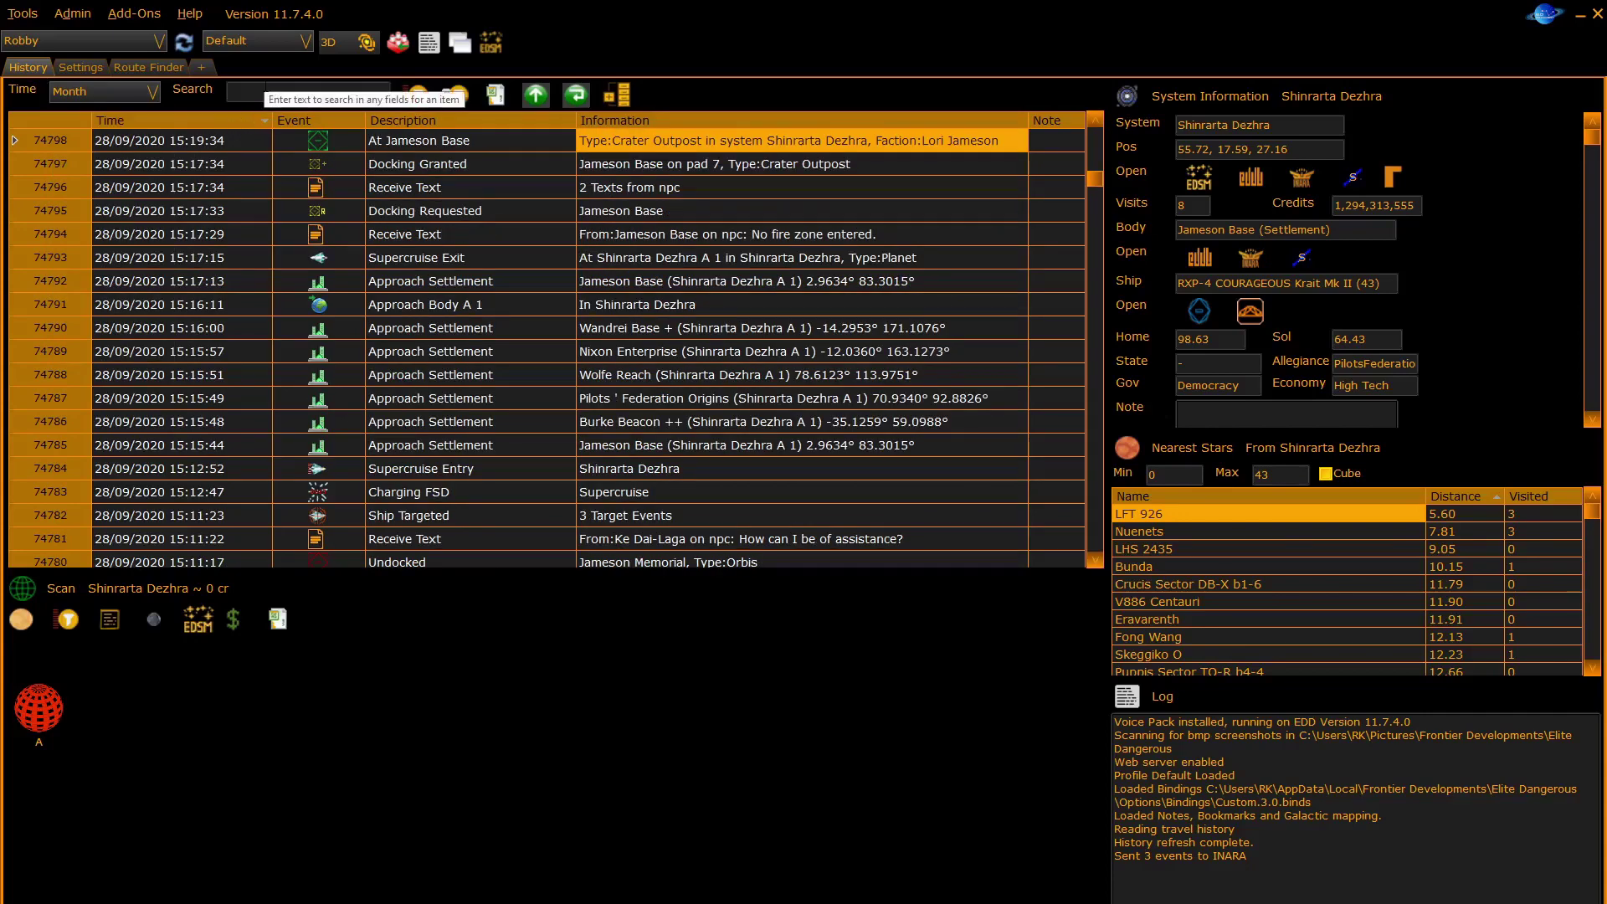
# Search the history for "Supercruise" and clear the search text again.
pyautogui.click(267, 87)
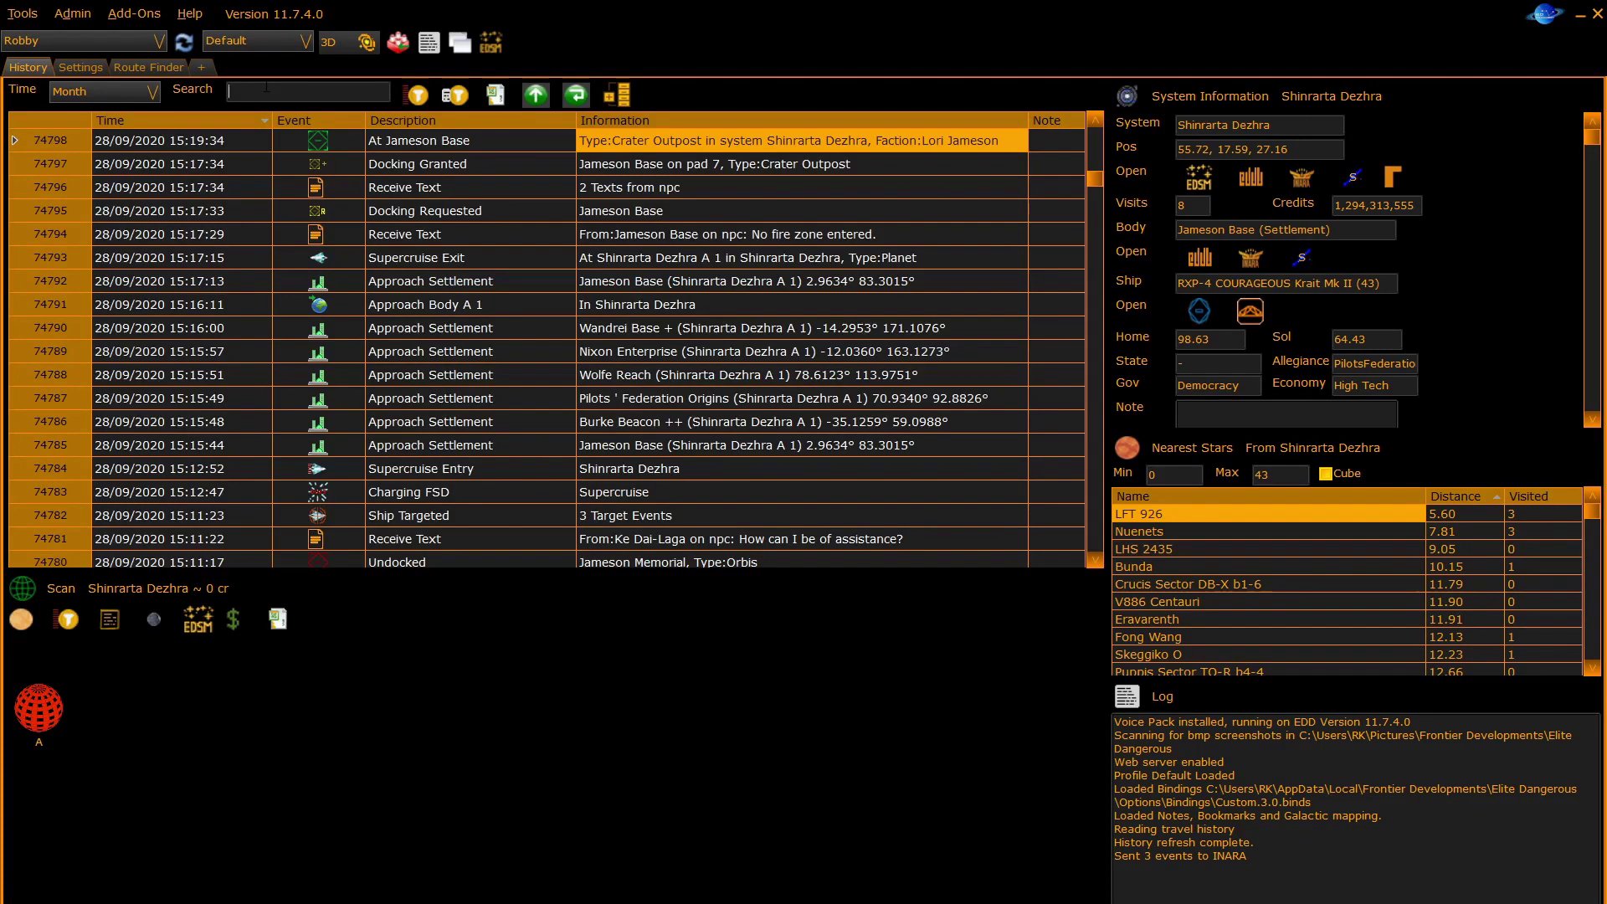
pyautogui.write('Super')
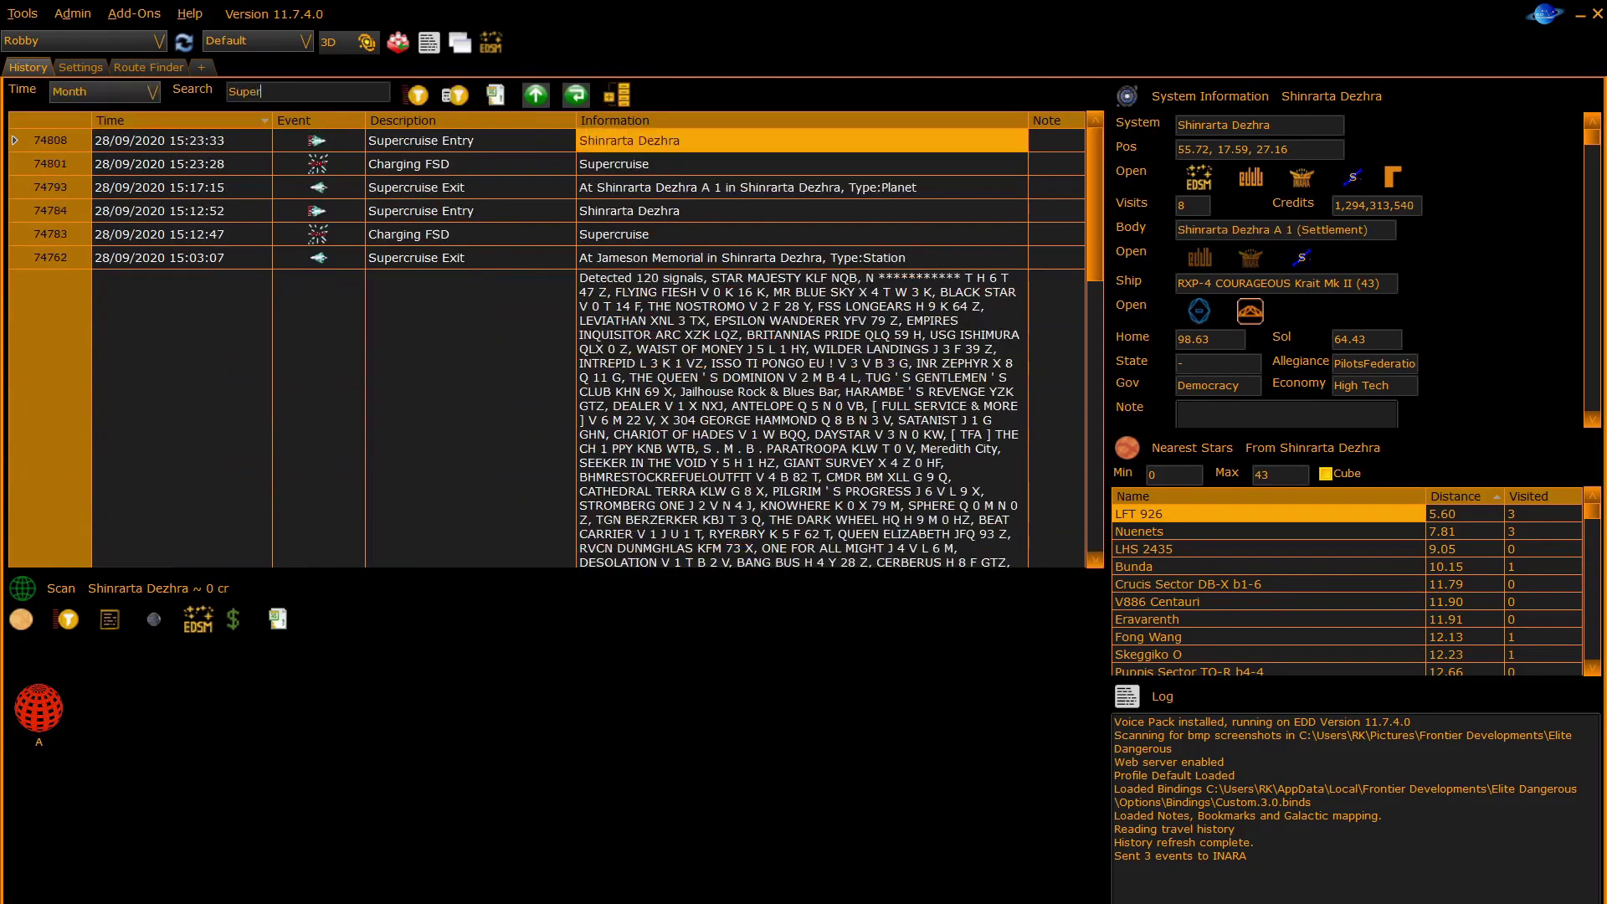
pyautogui.write('cruise')
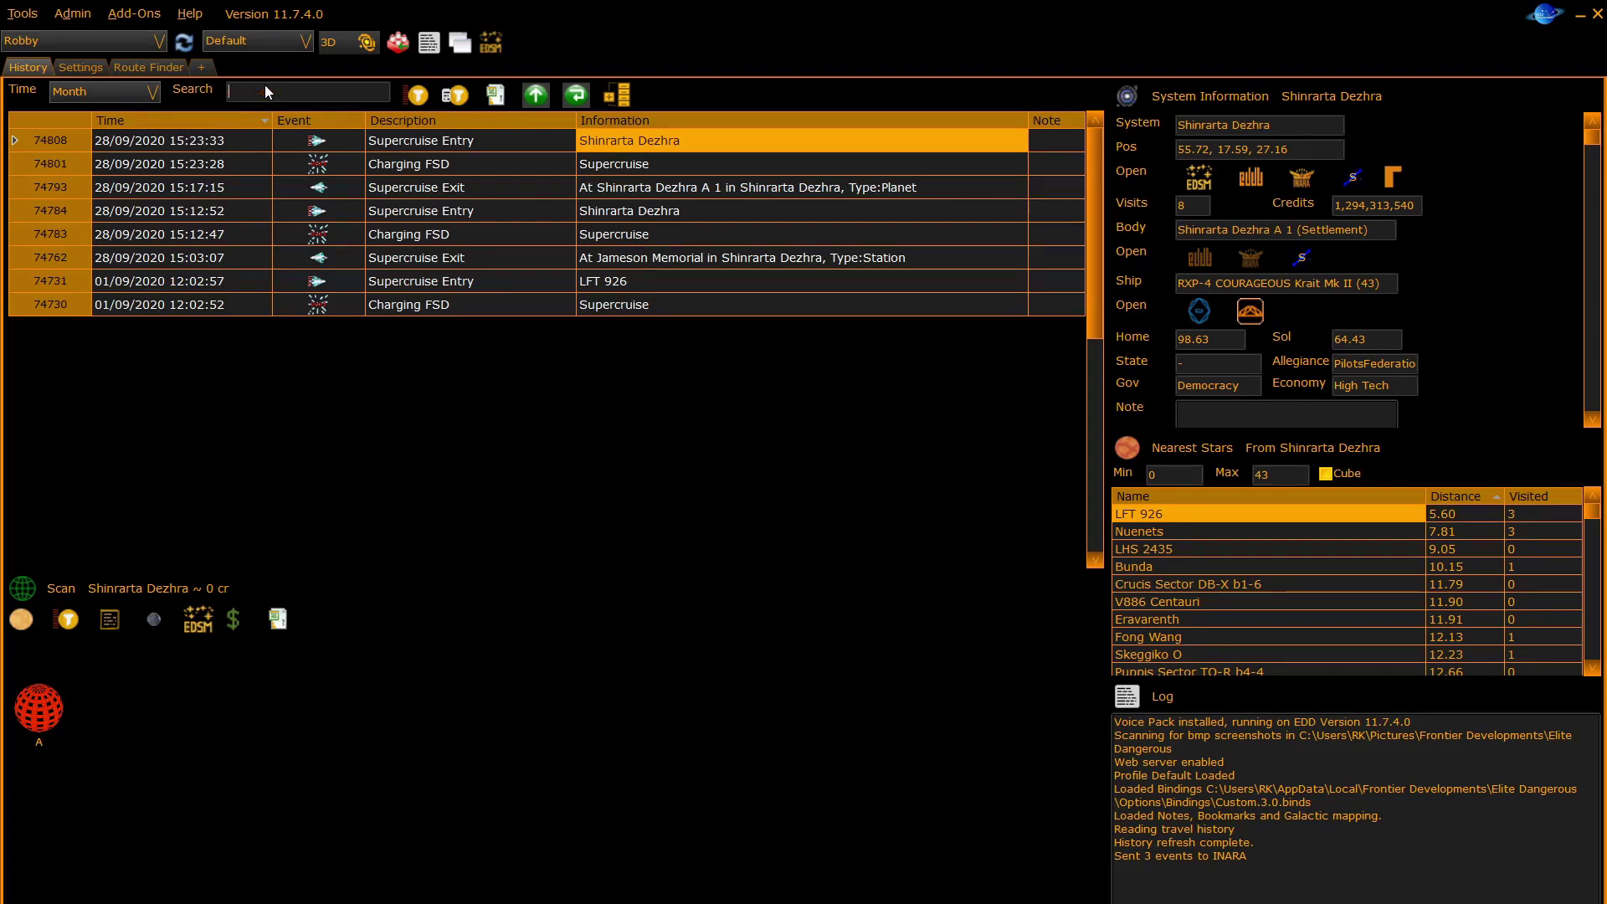
pyautogui.press('BackSpace')
pyautogui.press('BackSpace')
pyautogui.press('BackSpace')
pyautogui.press('BackSpace')
pyautogui.press('BackSpace')
pyautogui.press('BackSpace')
pyautogui.press('BackSpace')
pyautogui.press('BackSpace')
pyautogui.press('BackSpace')
pyautogui.press('BackSpace')
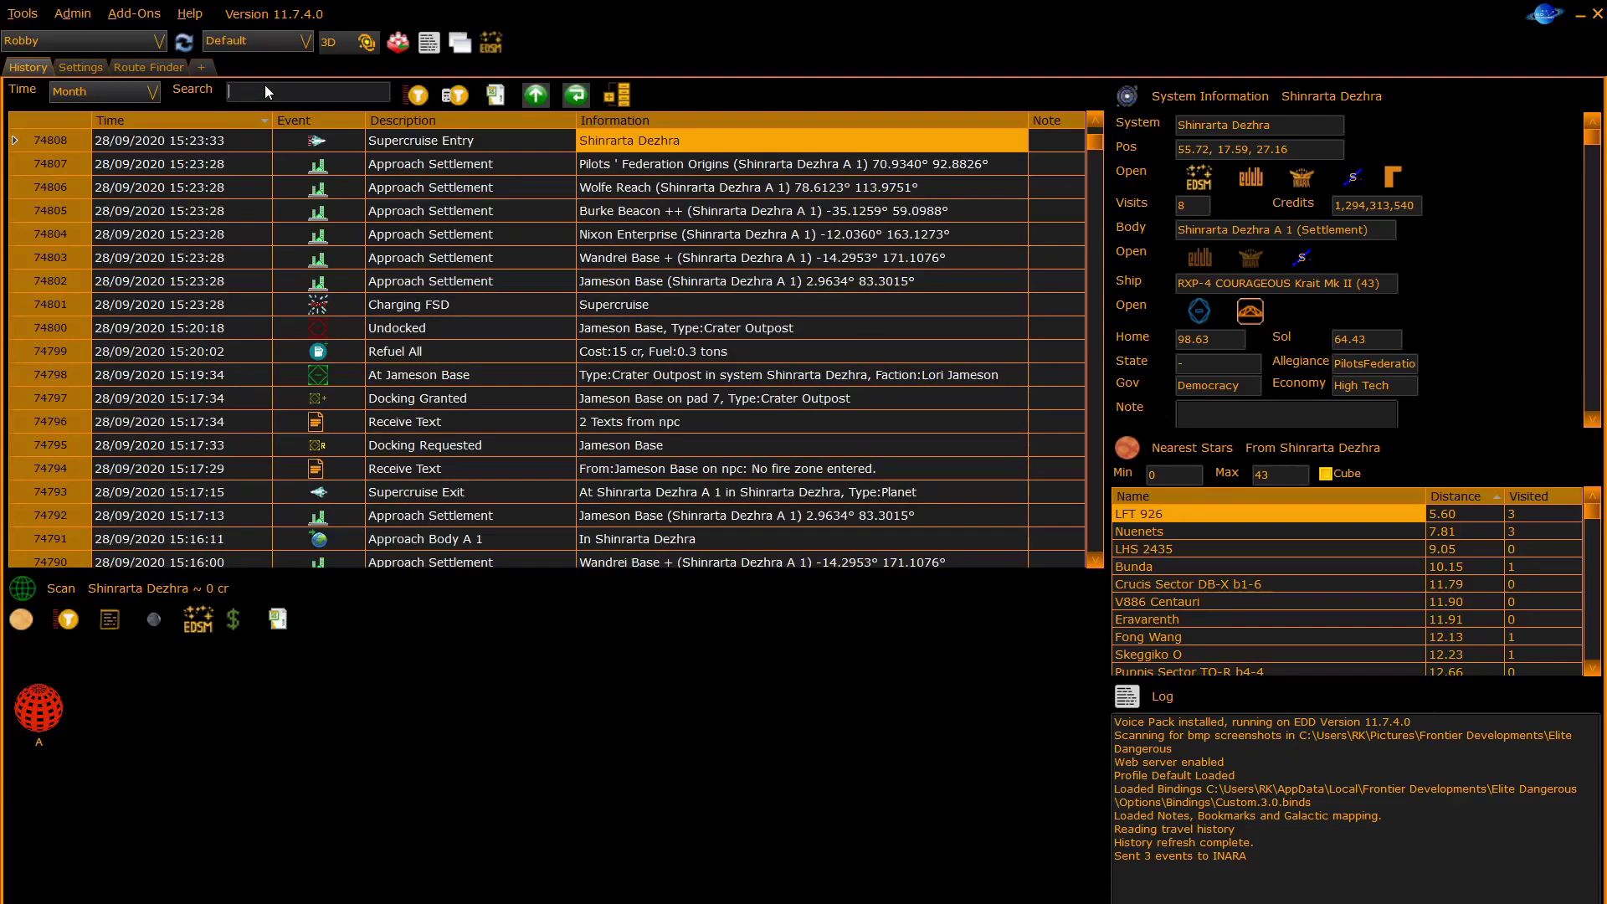
# Review the event type filter, and the event and field choices for the ApproachBody rule in the field filter.
pyautogui.click(417, 94)
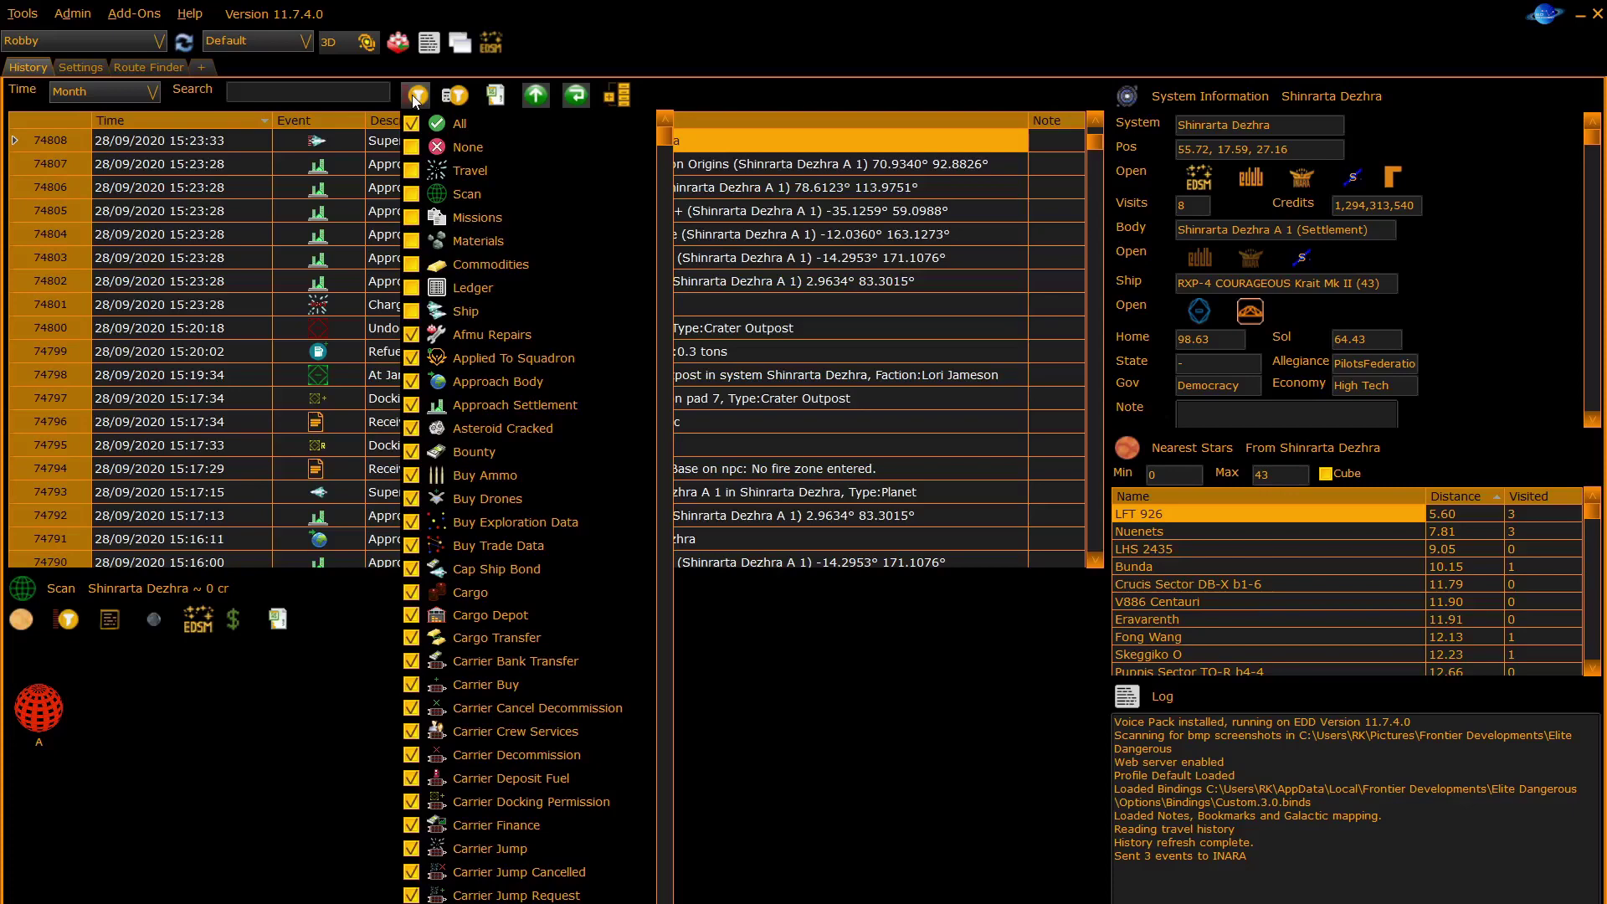
pyautogui.click(845, 328)
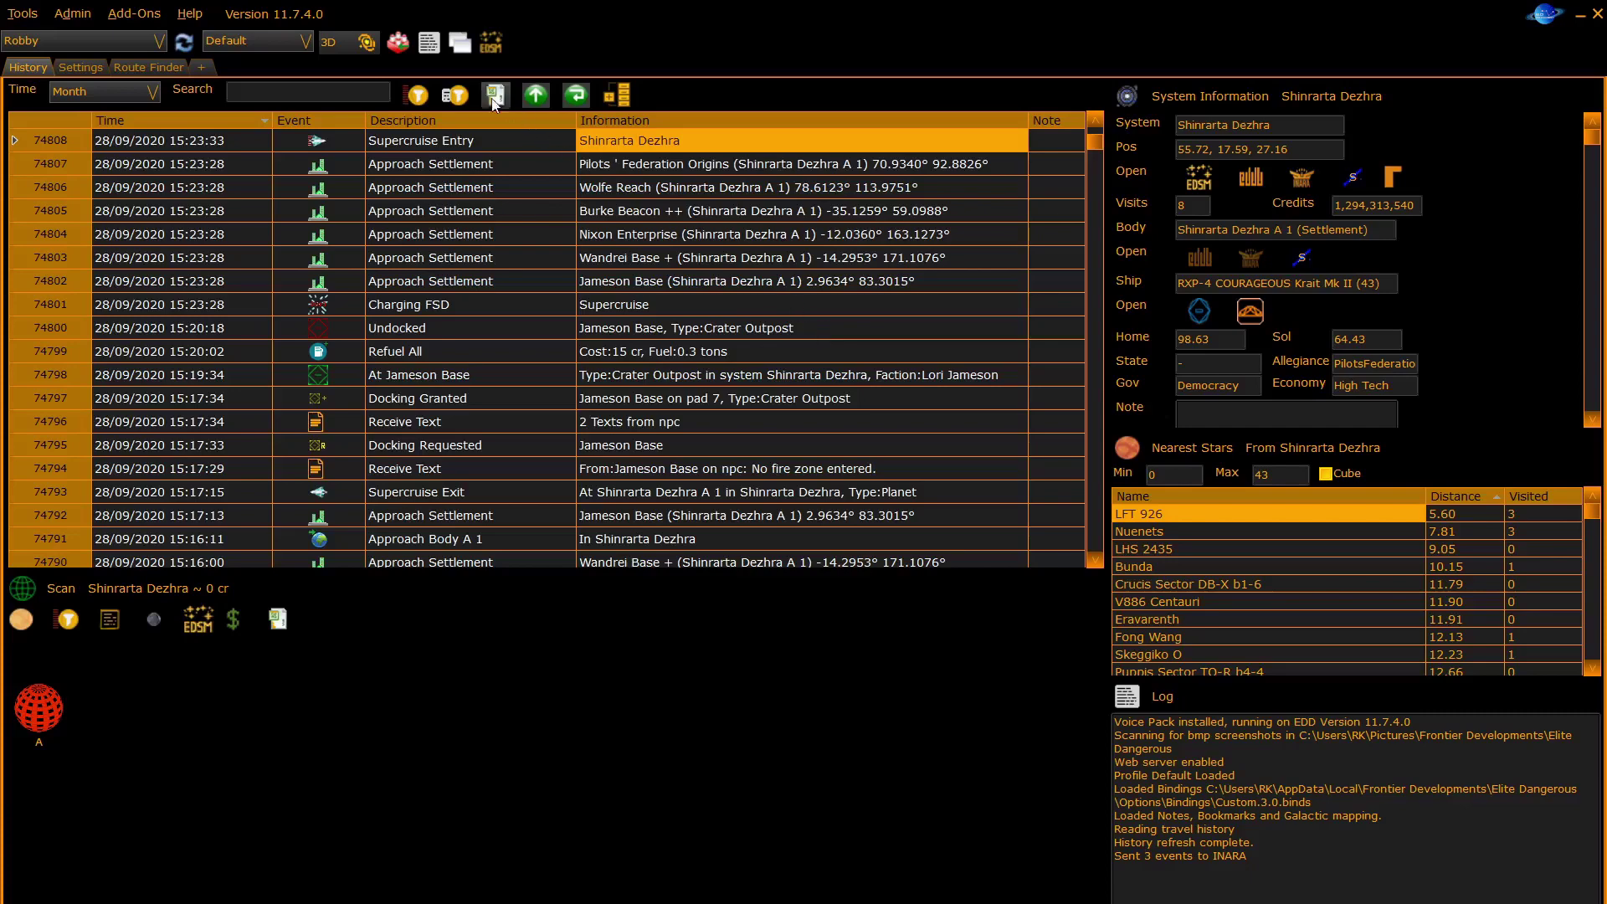
pyautogui.click(456, 94)
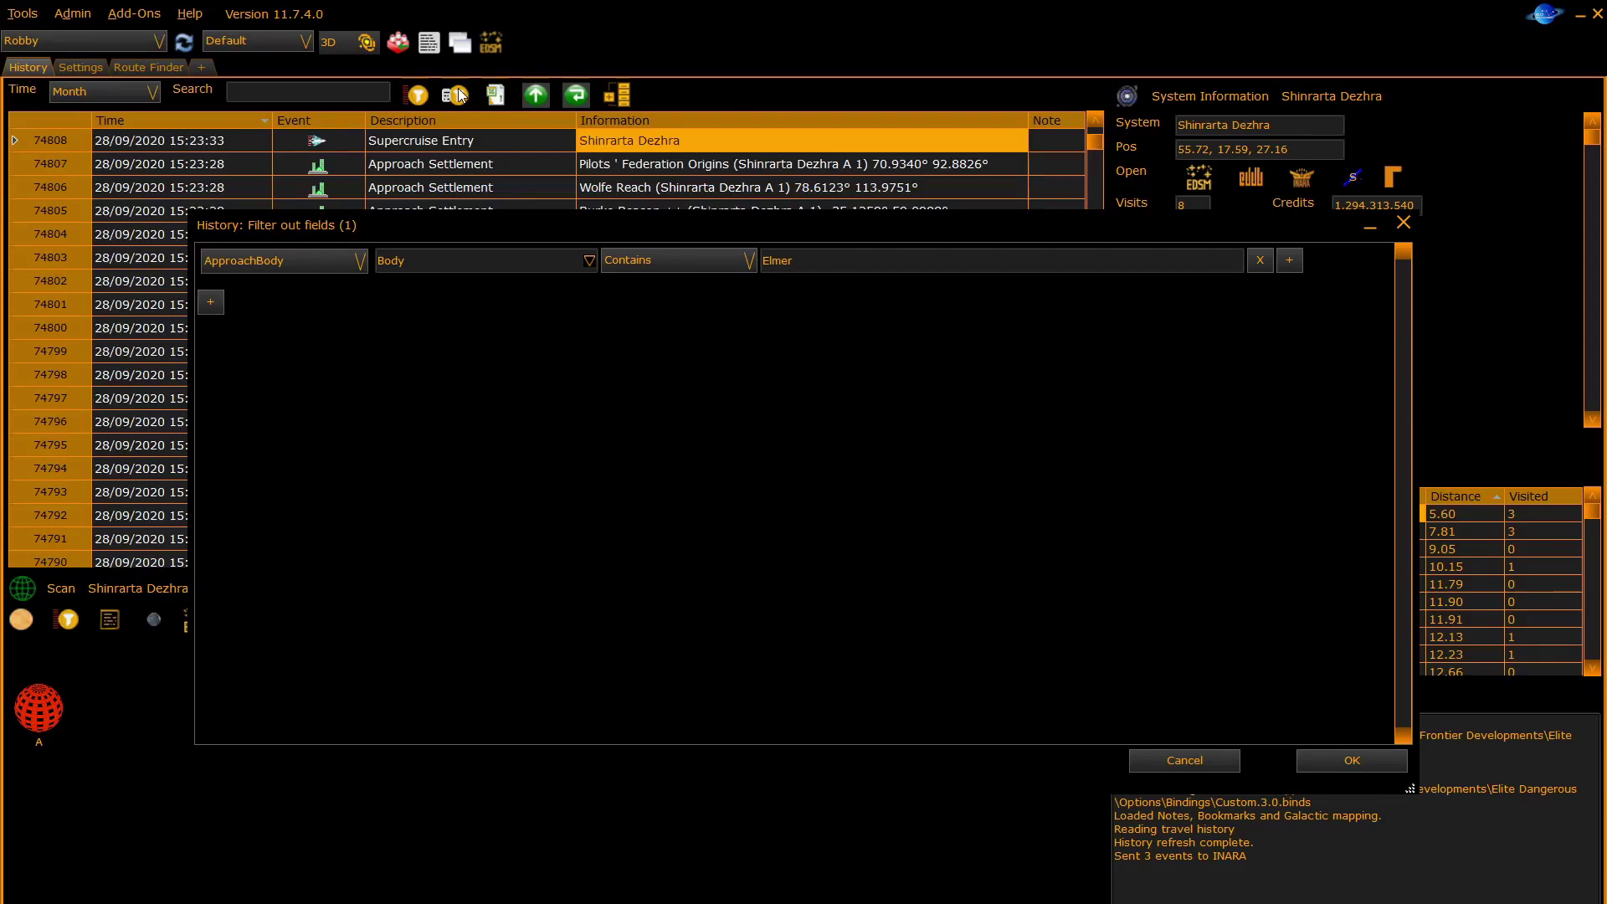
pyautogui.click(362, 265)
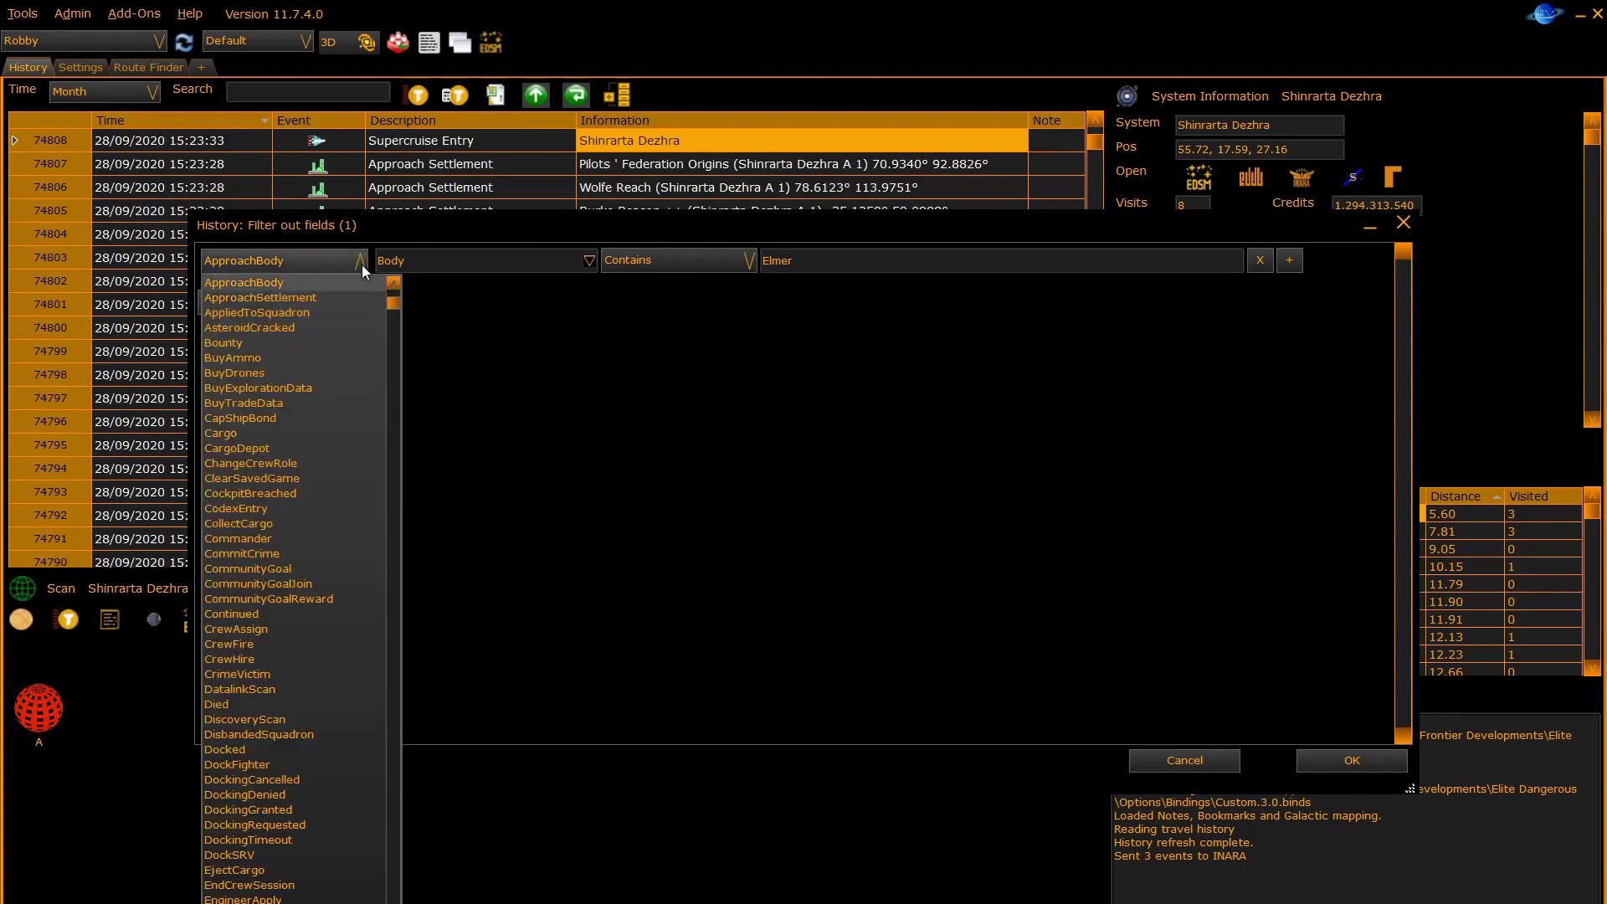
pyautogui.click(361, 264)
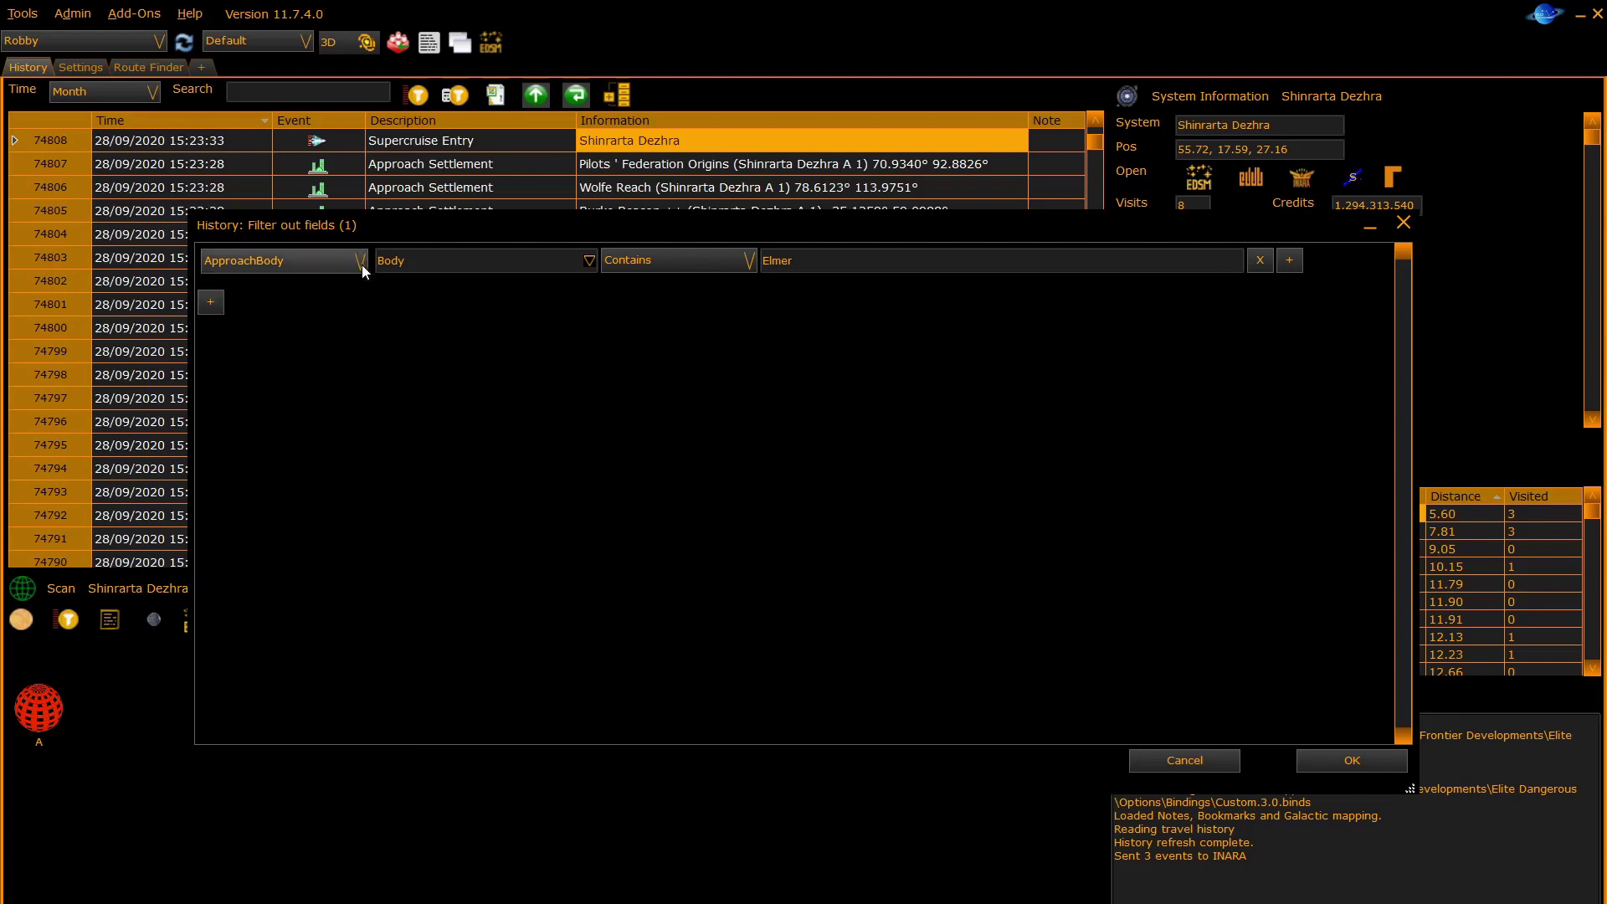
pyautogui.click(588, 263)
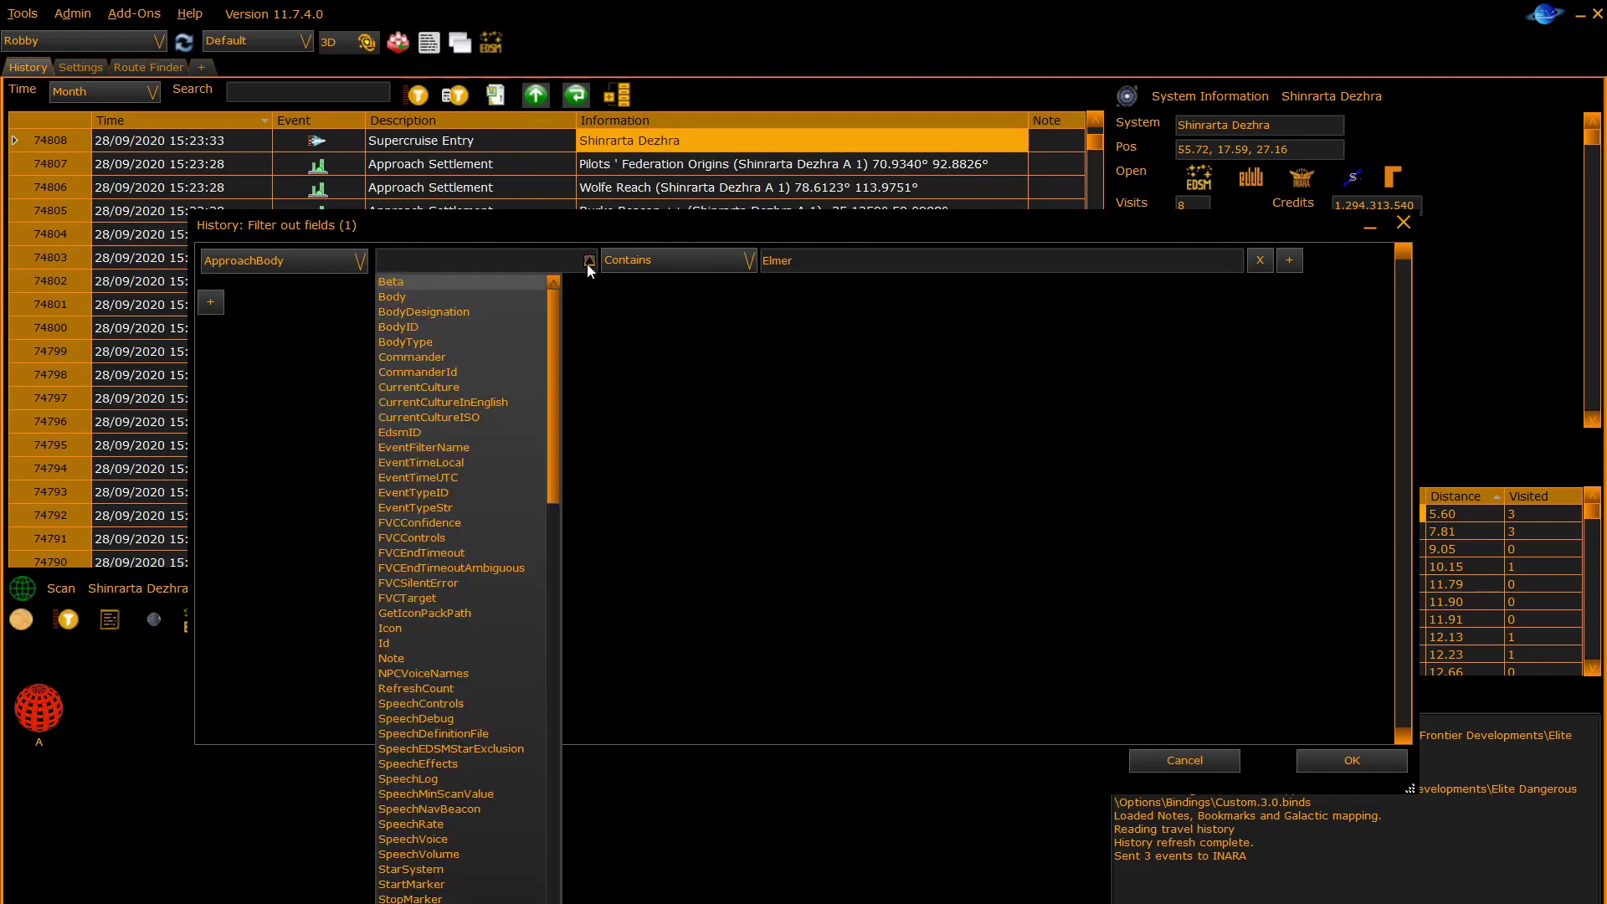
pyautogui.click(589, 265)
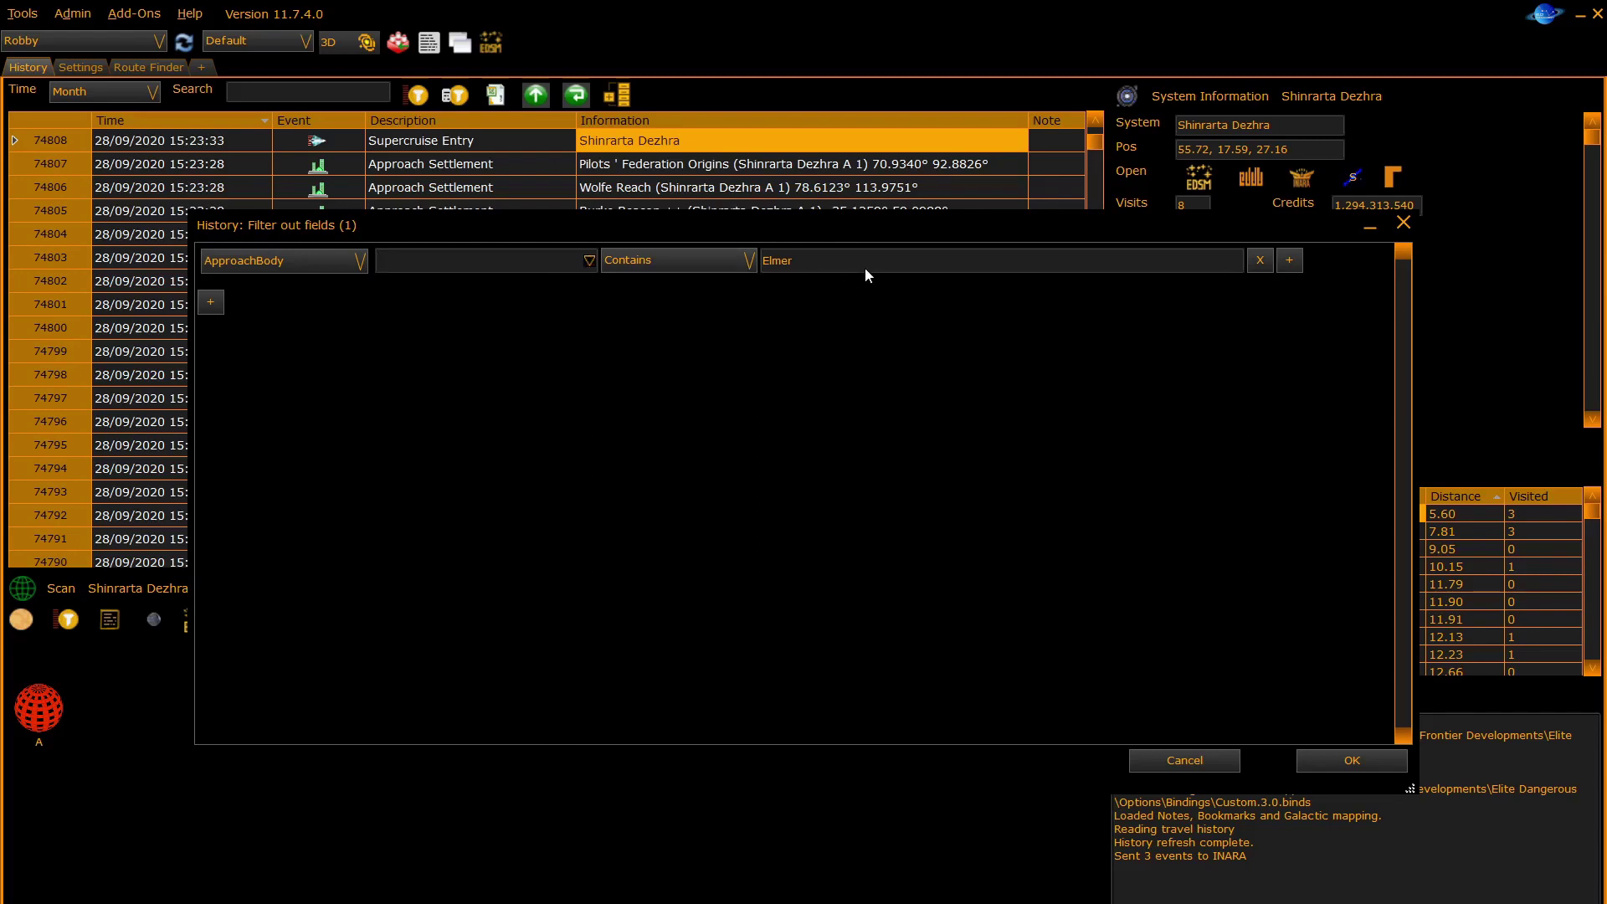
# Add two blank conditions to the ApproachBody rule and a new AsteroidCracked rule, and close the field filter.
pyautogui.click(1288, 266)
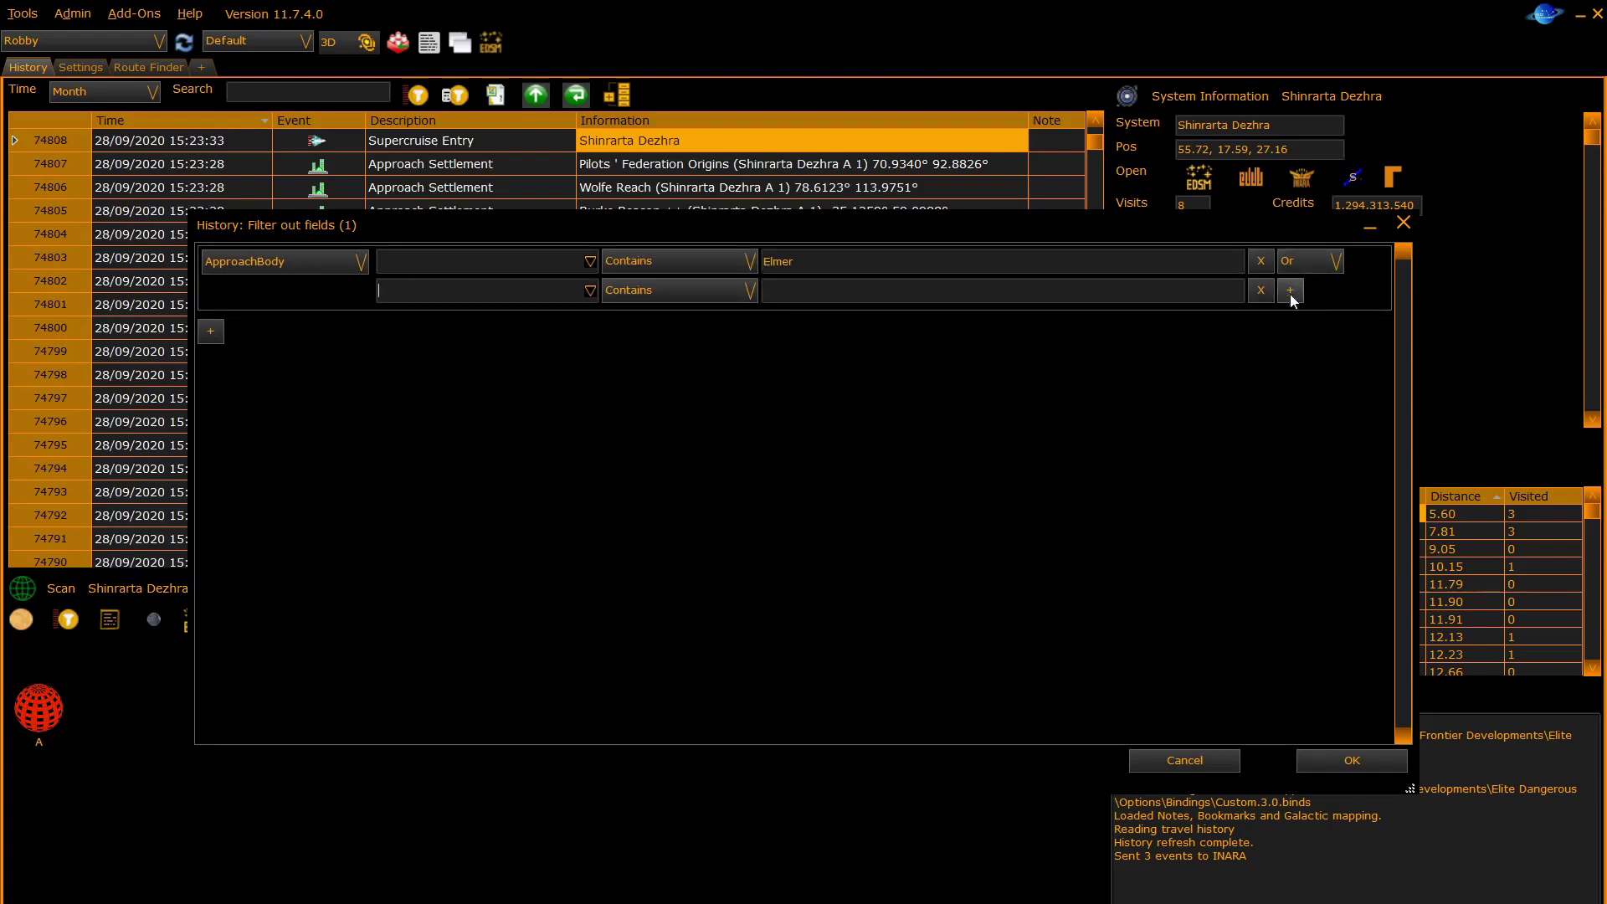
pyautogui.click(1291, 293)
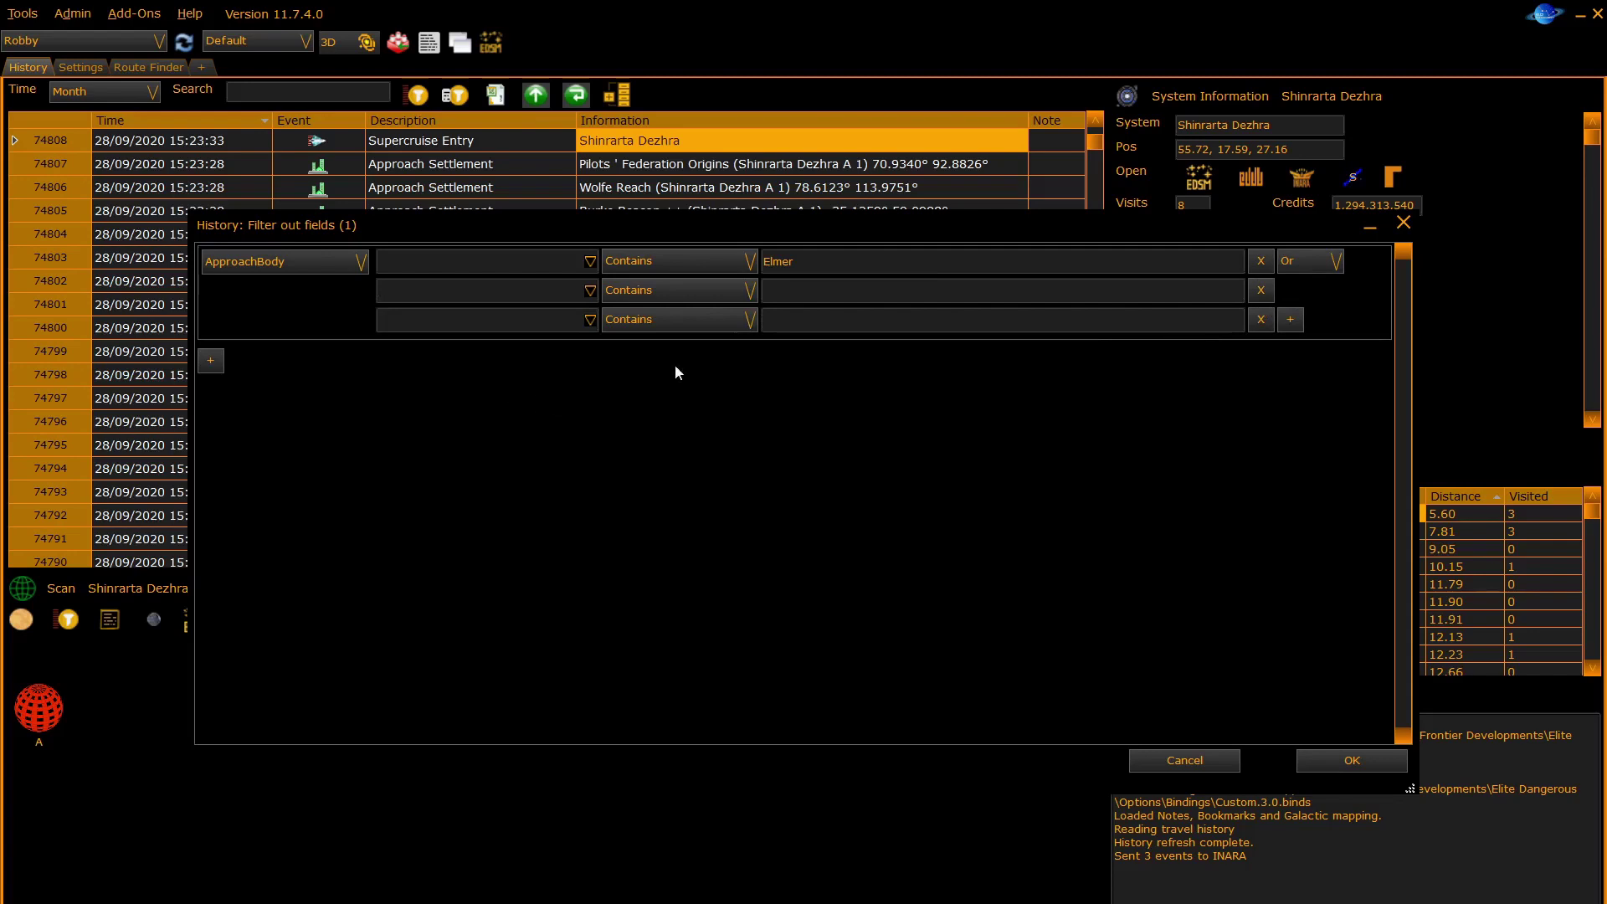
pyautogui.click(210, 361)
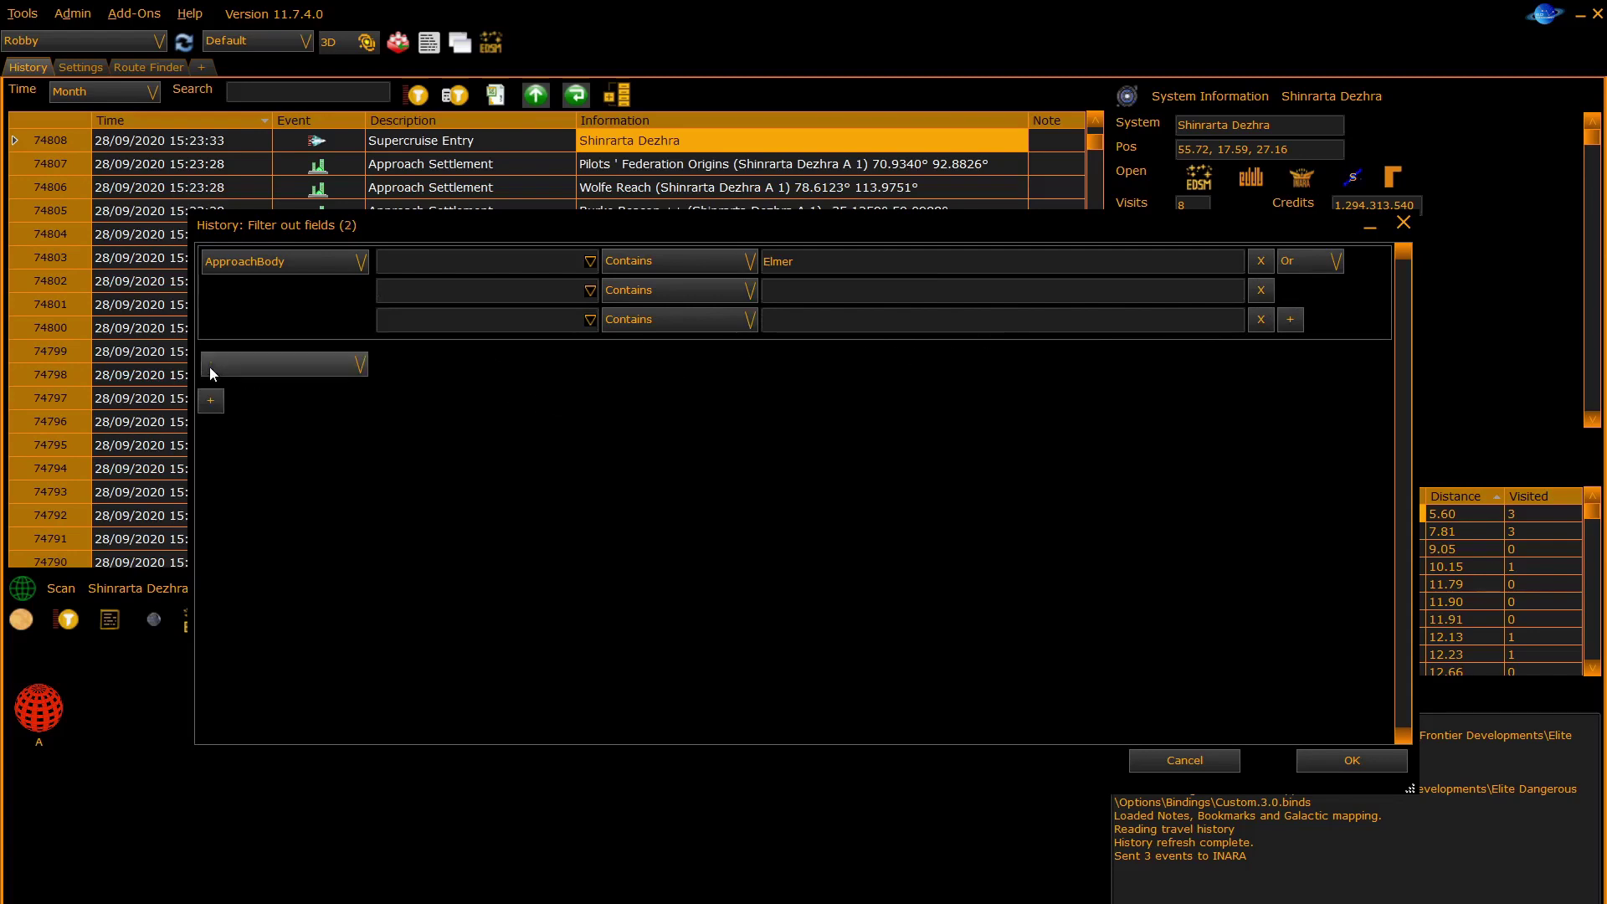
pyautogui.click(325, 368)
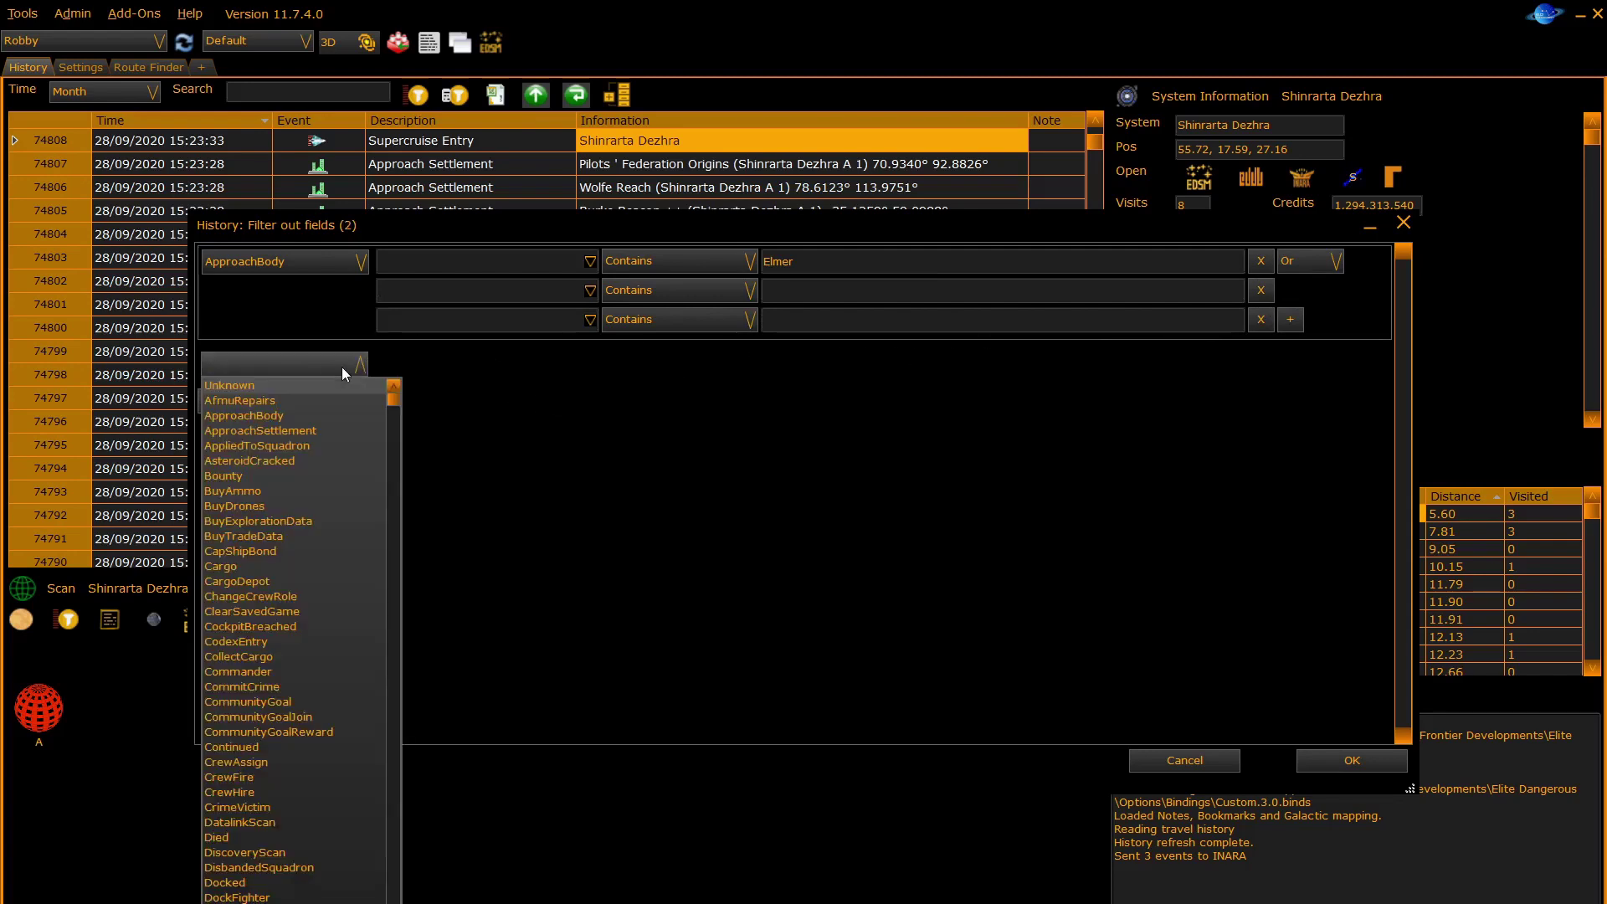
pyautogui.click(308, 460)
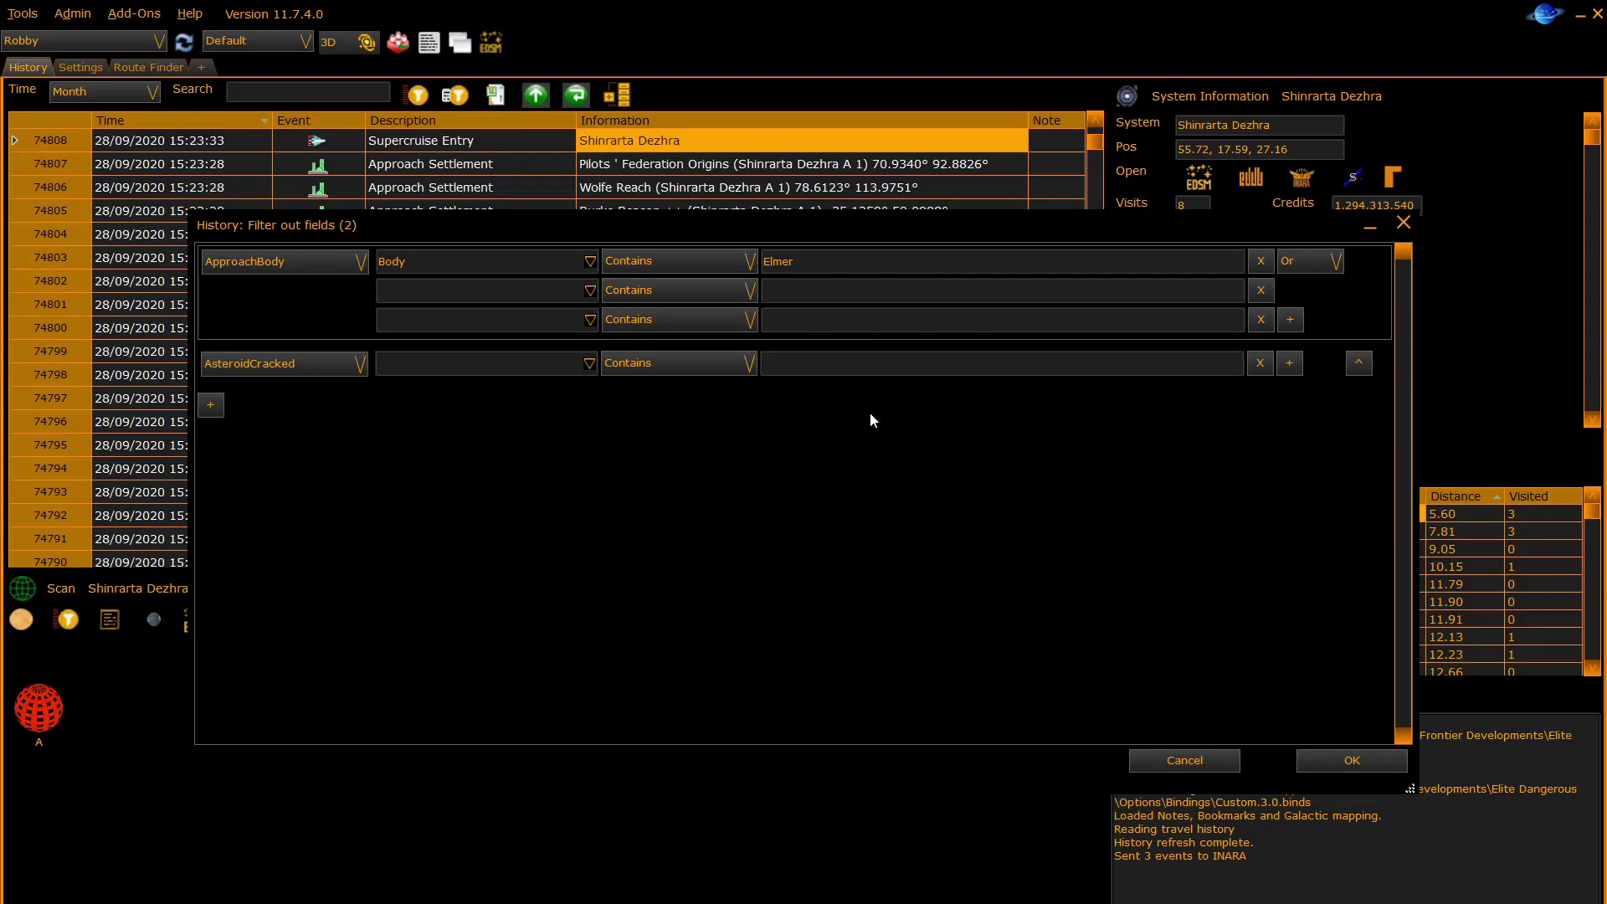
pyautogui.press('Return')
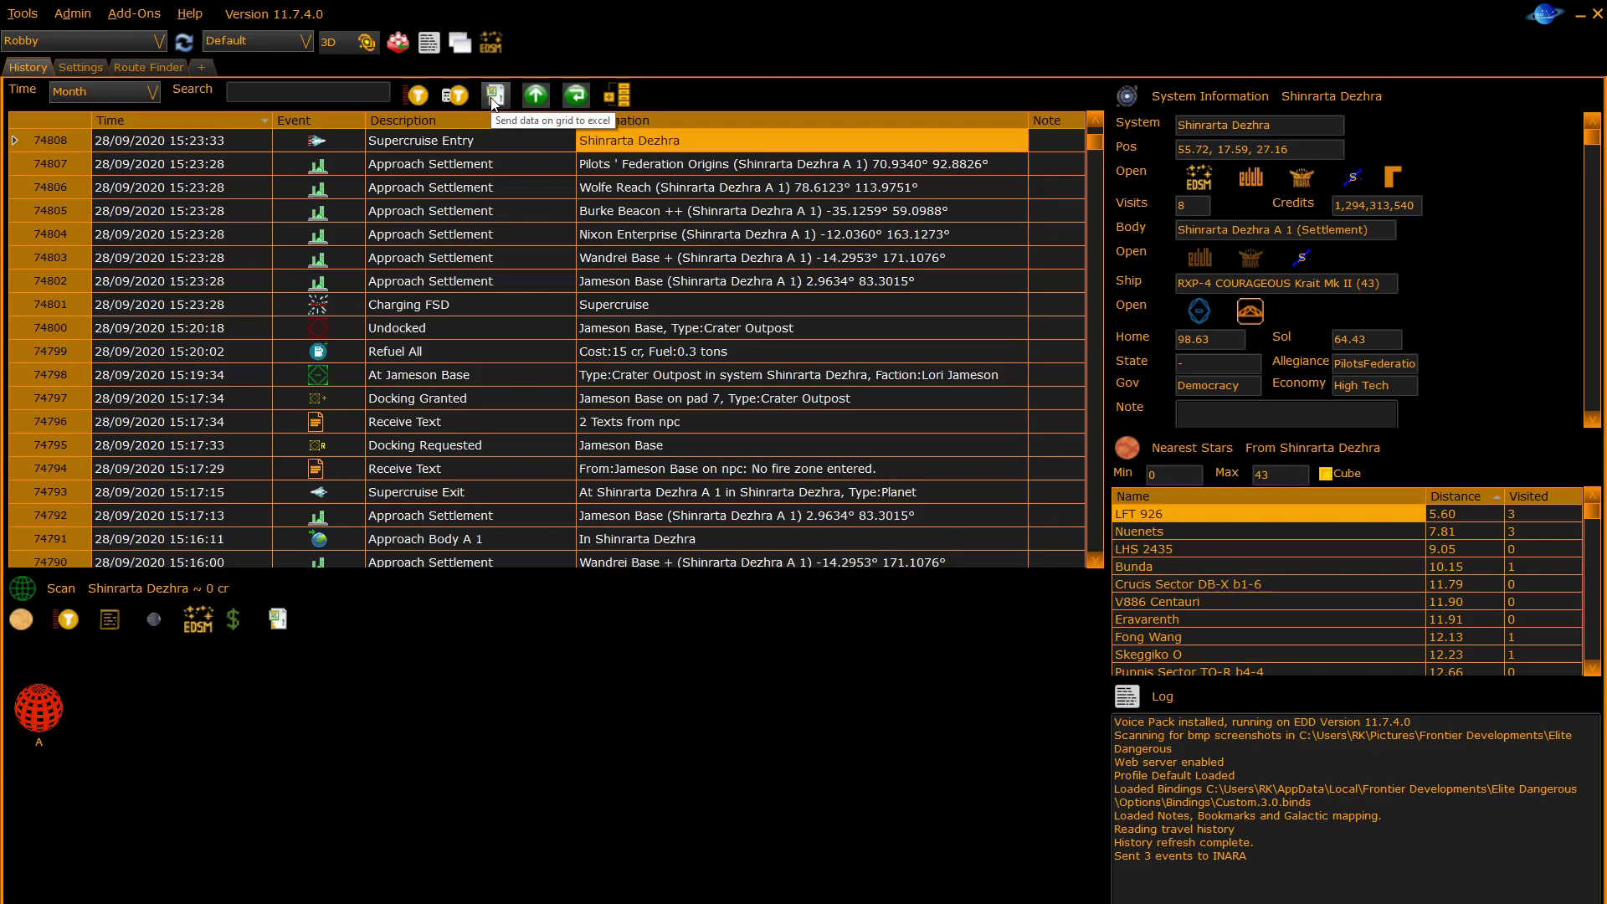
# Review the export types for the history grid, start a CSV export of the current view and cancel saving the file.
pyautogui.click(494, 97)
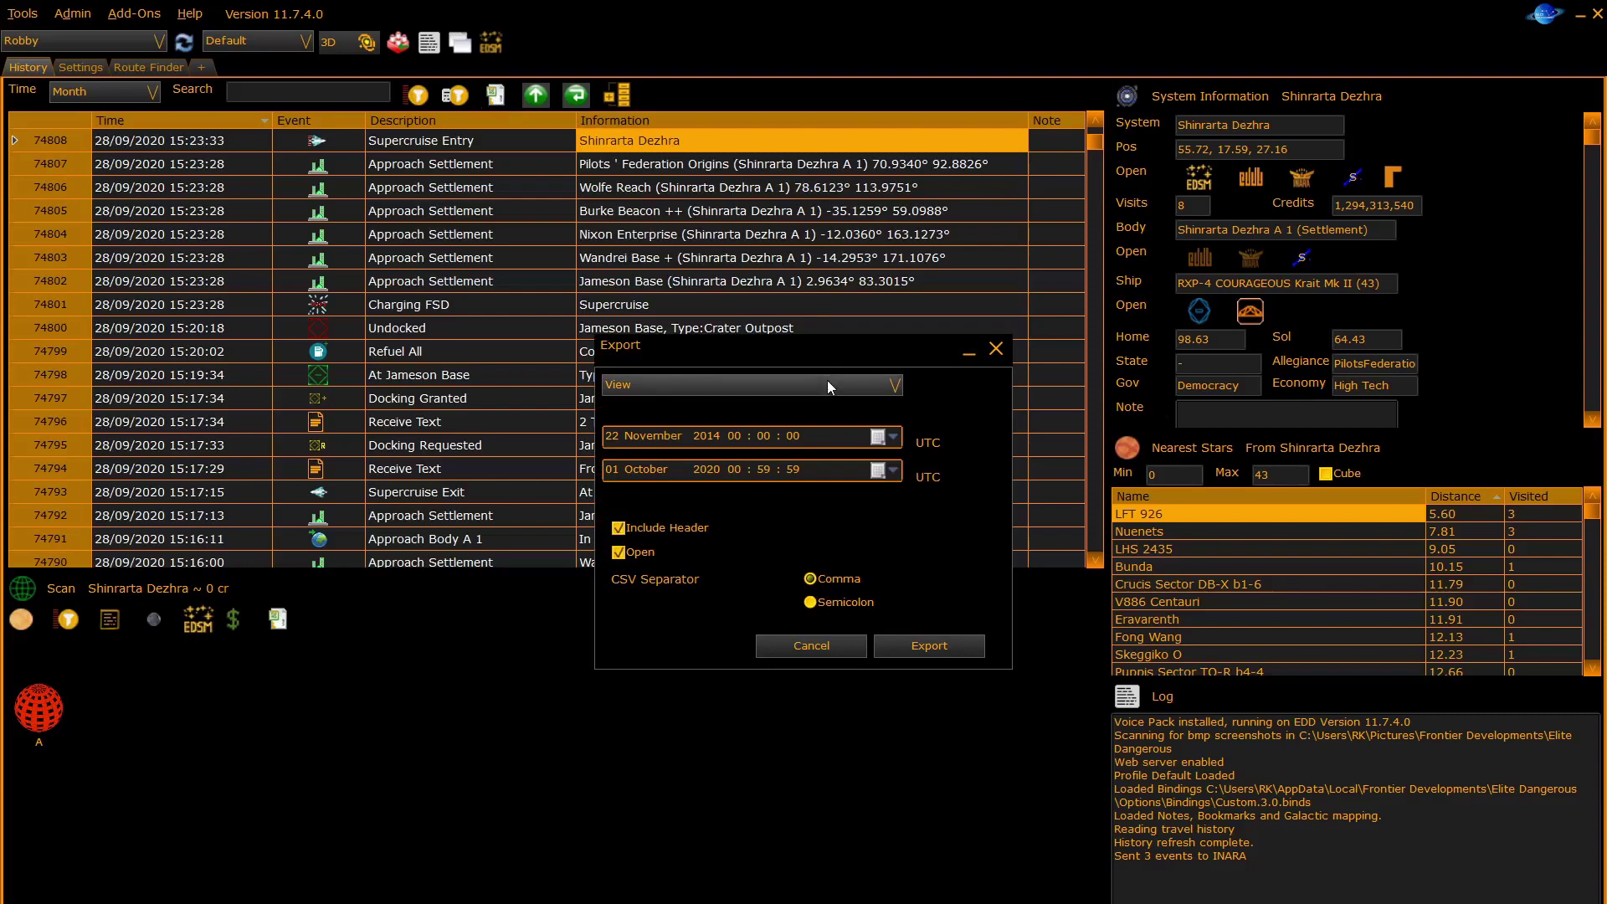
pyautogui.click(851, 383)
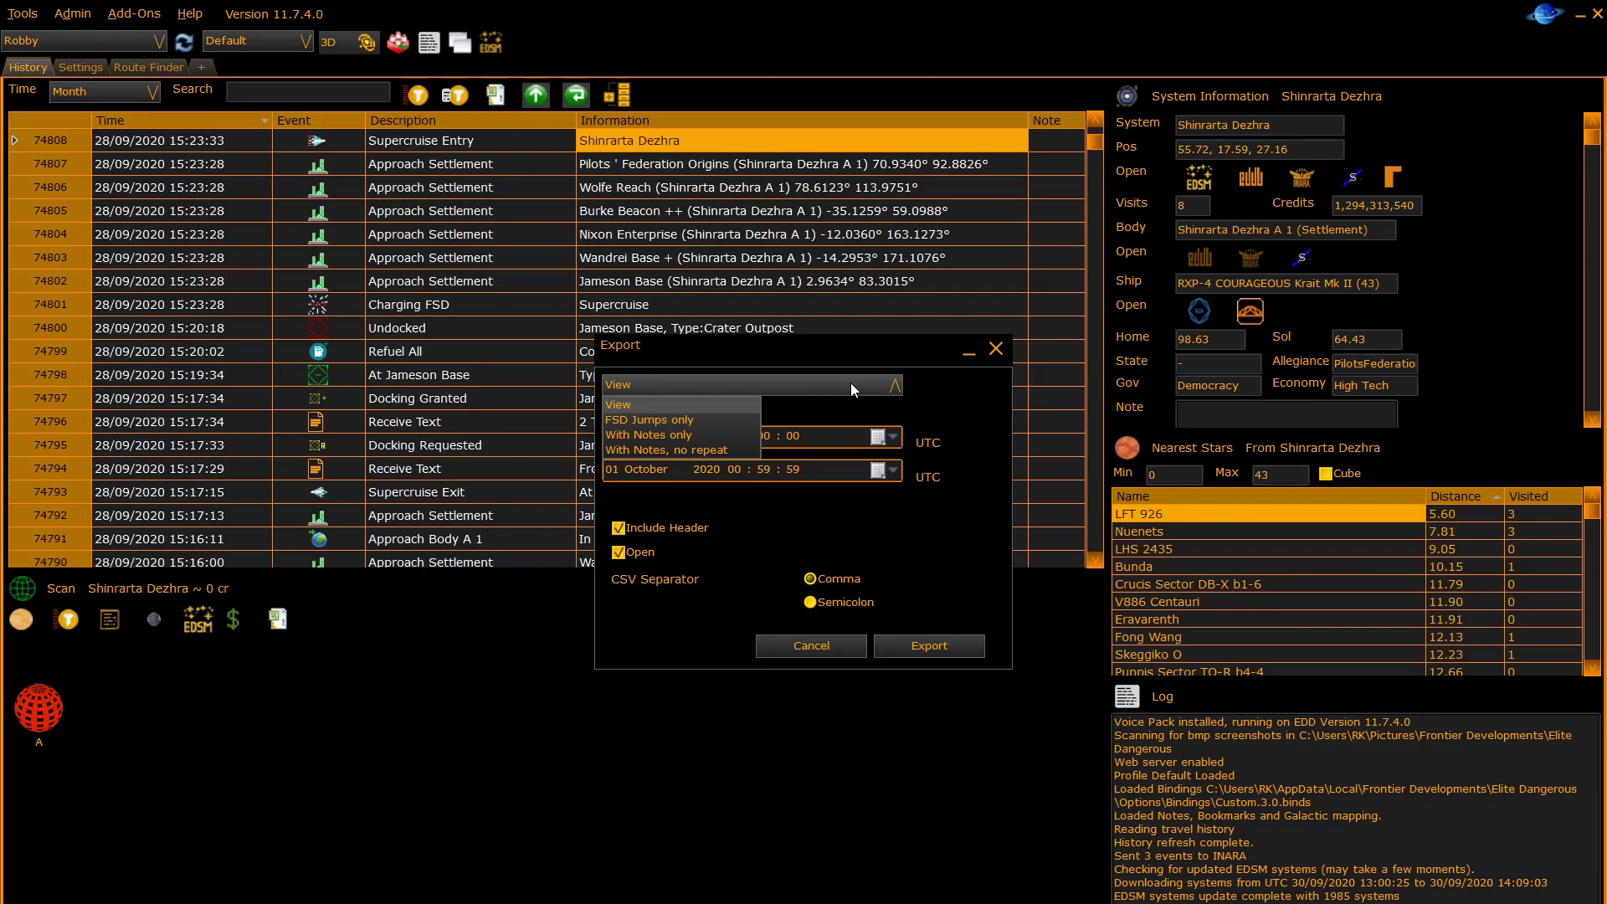
pyautogui.click(851, 383)
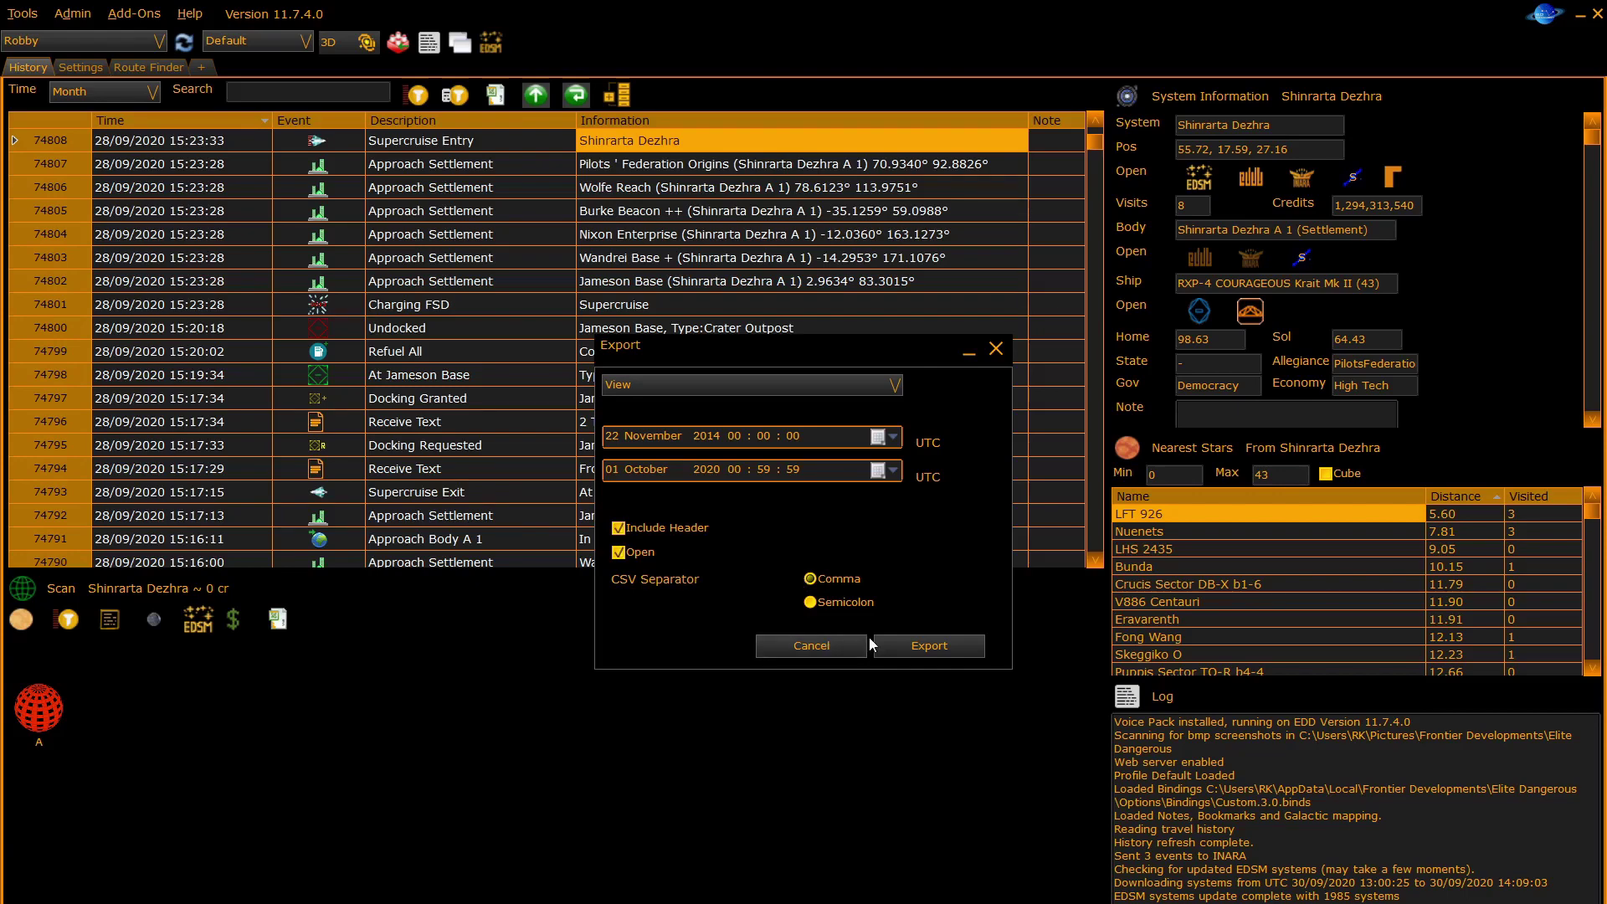
pyautogui.click(931, 646)
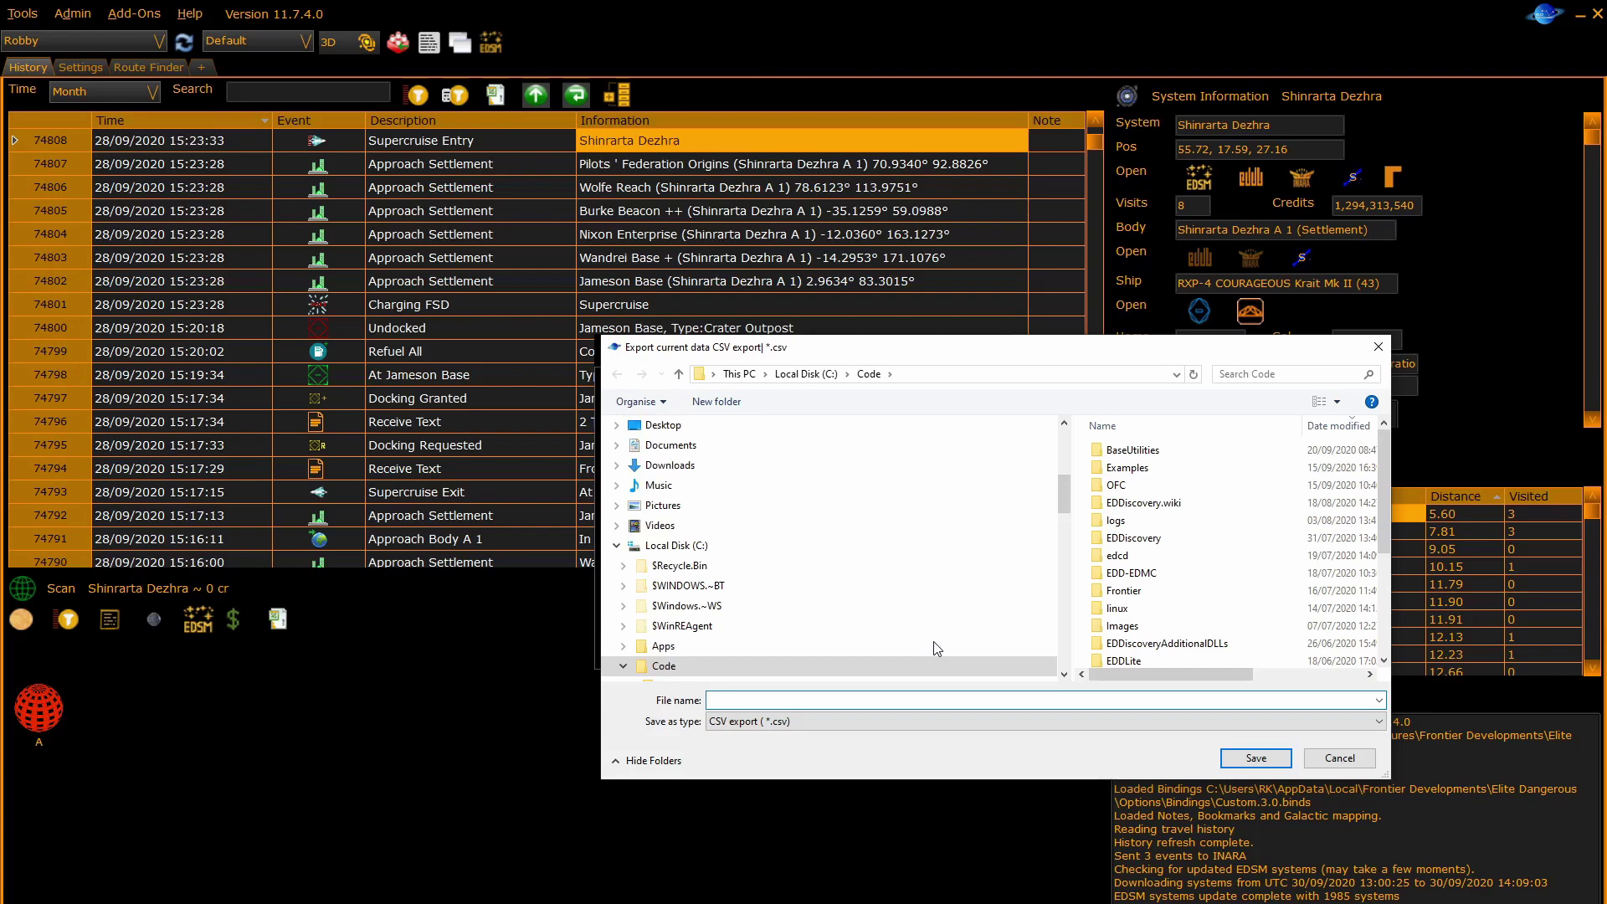
pyautogui.press('Escape')
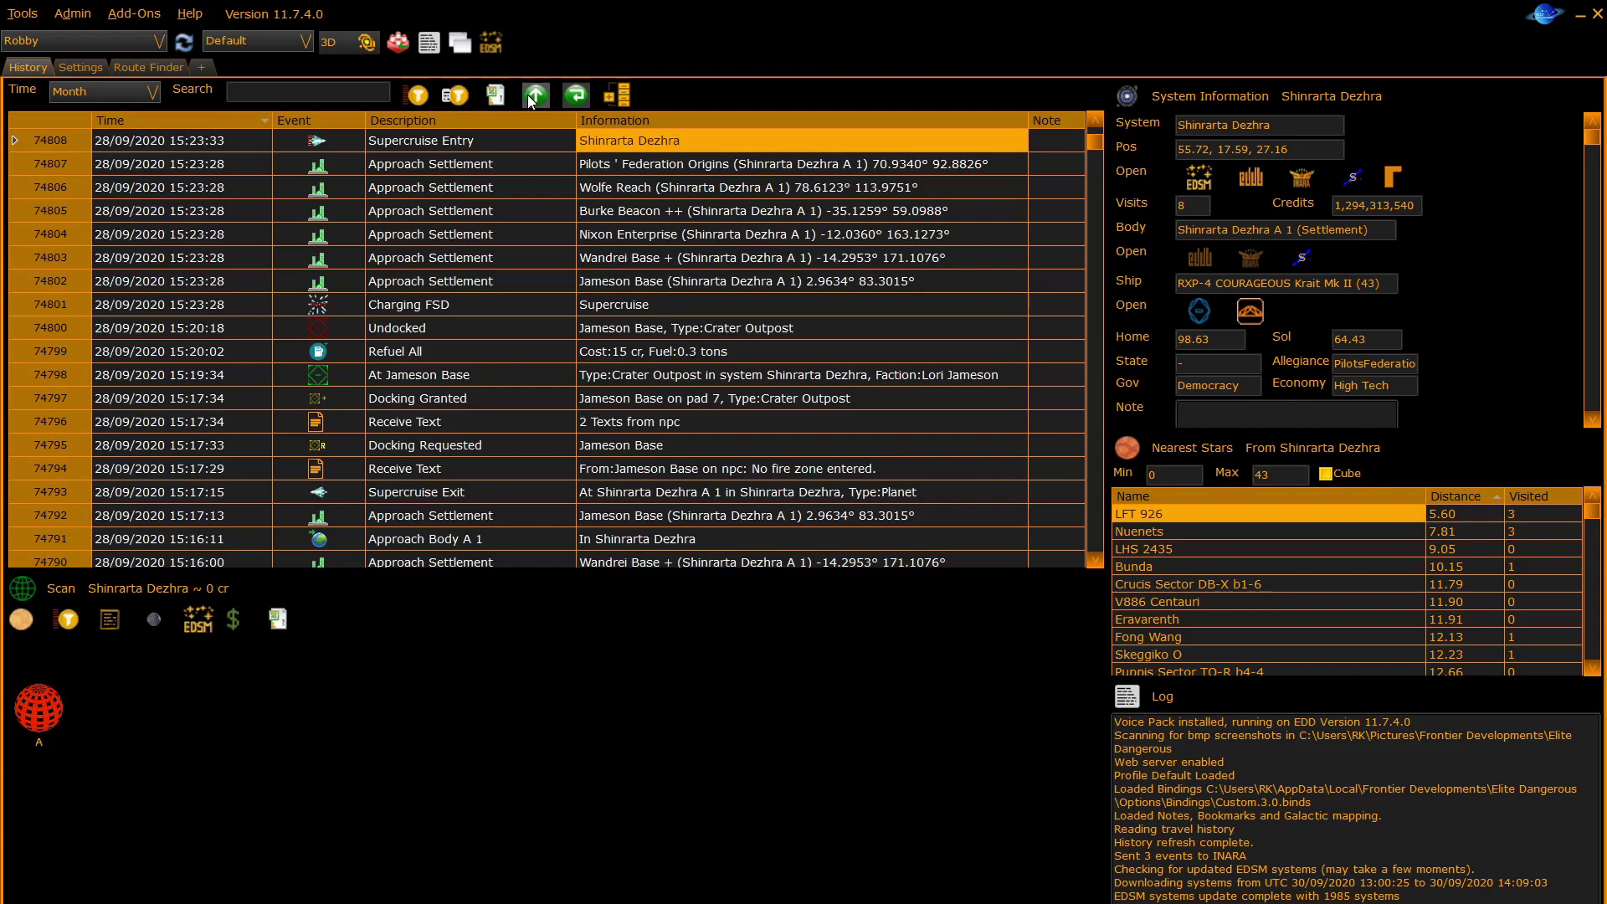
# Select the cruise ship's Receive Text entry of 01/09/2020 12:03:23 and toggle word wrap for the history grid.
pyautogui.moveTo(1088, 139); pyautogui.dragTo(1086, 401)
pyautogui.click(674, 274)
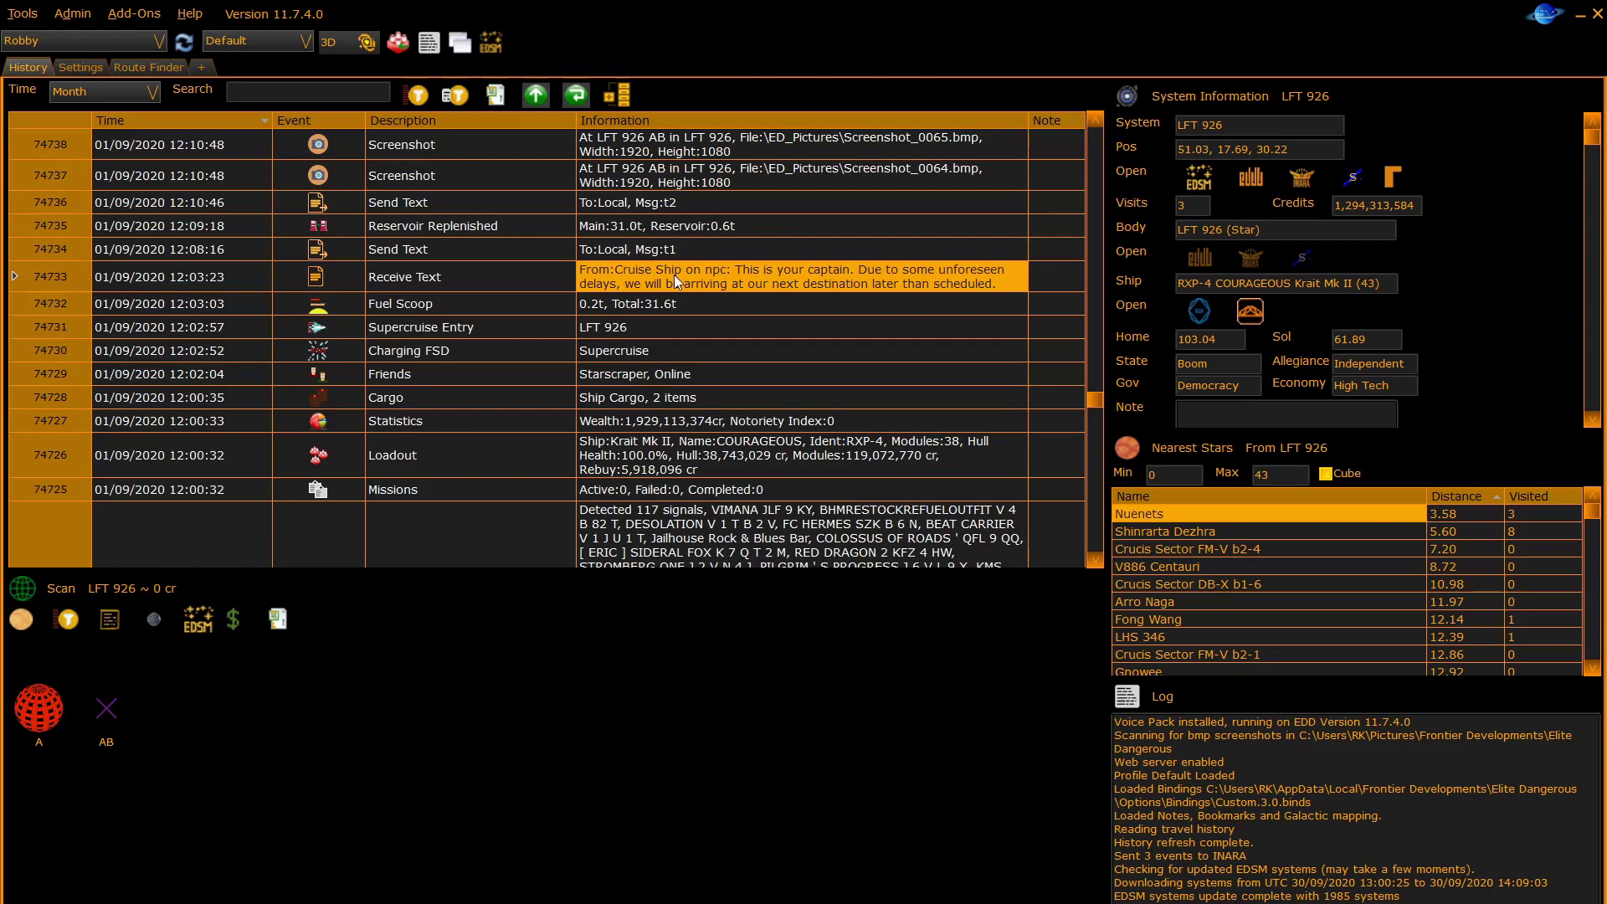
pyautogui.click(576, 96)
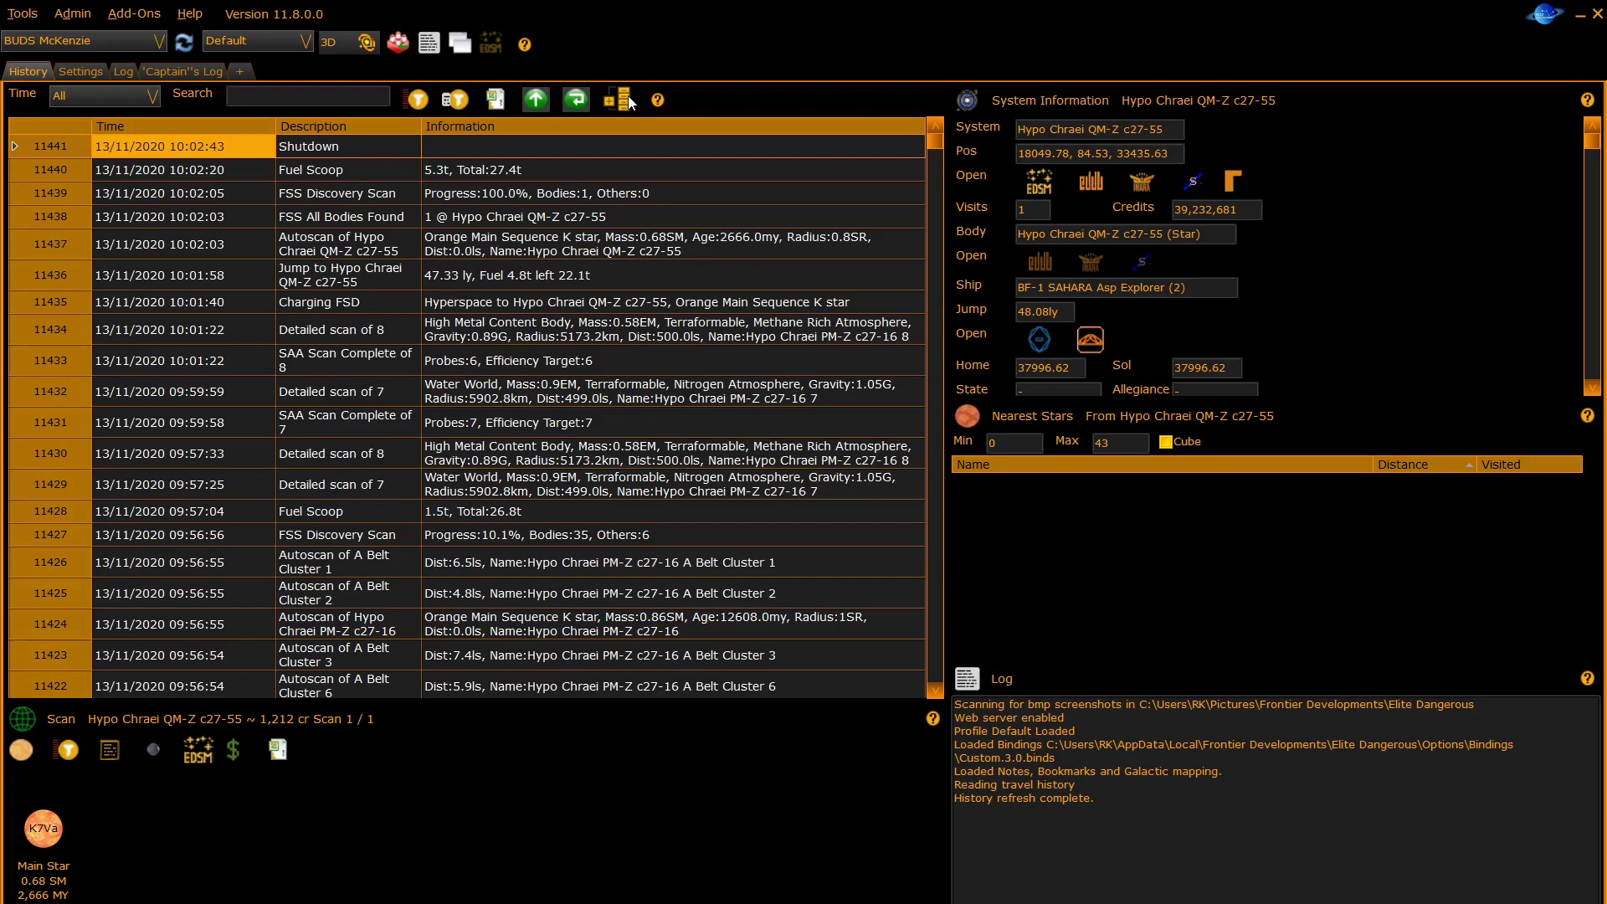
# Turn on outlining for the history list.
pyautogui.click(631, 101)
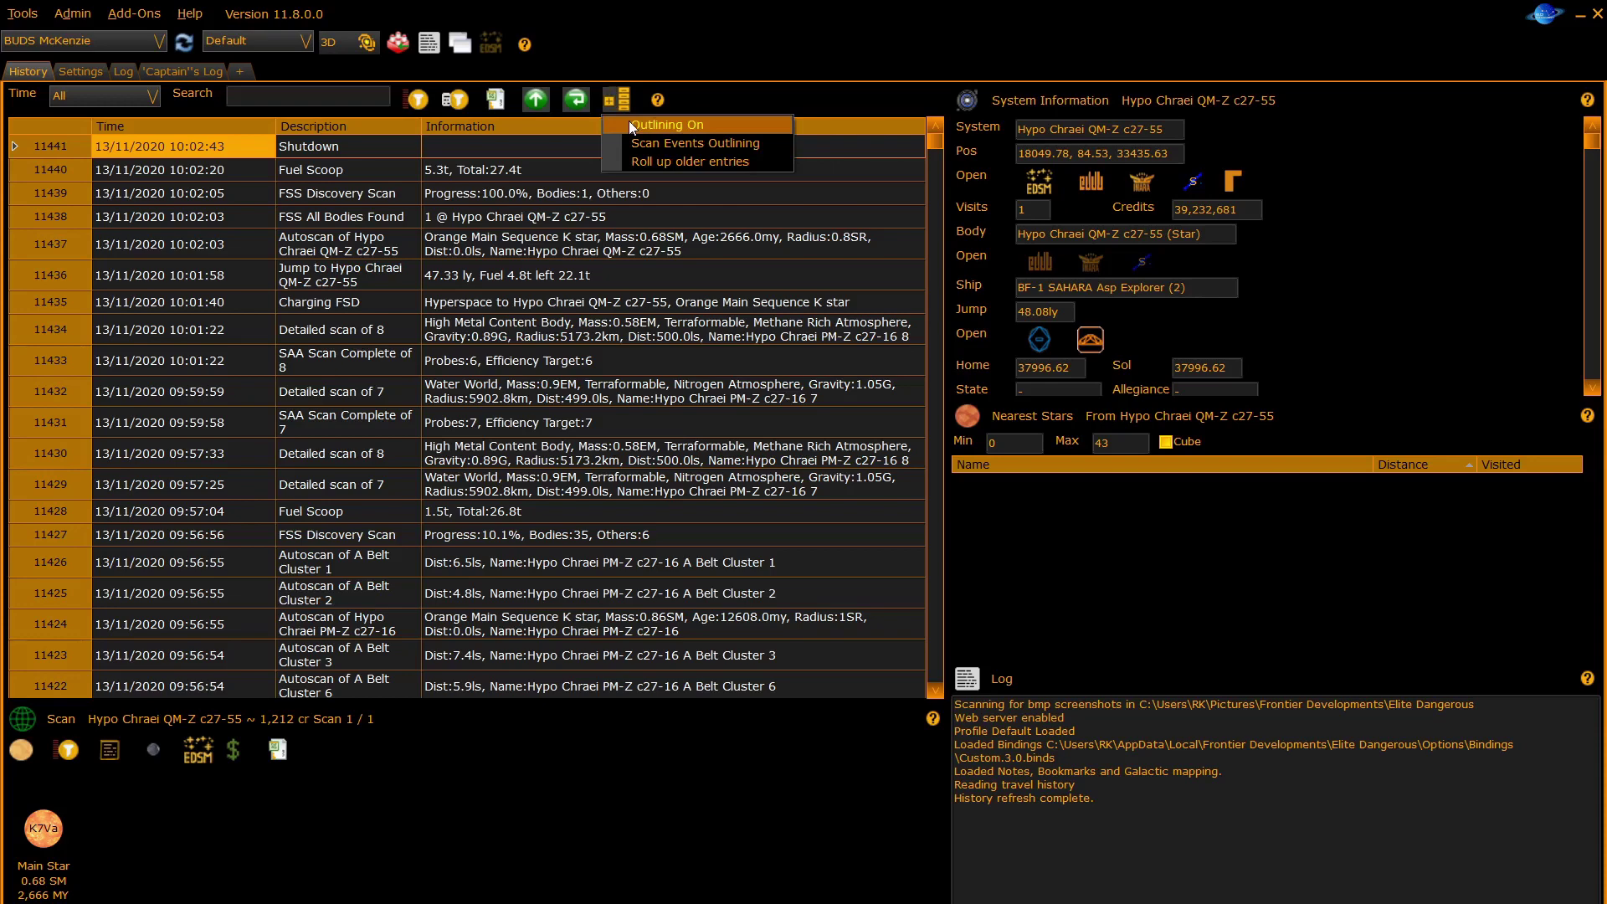
pyautogui.click(630, 124)
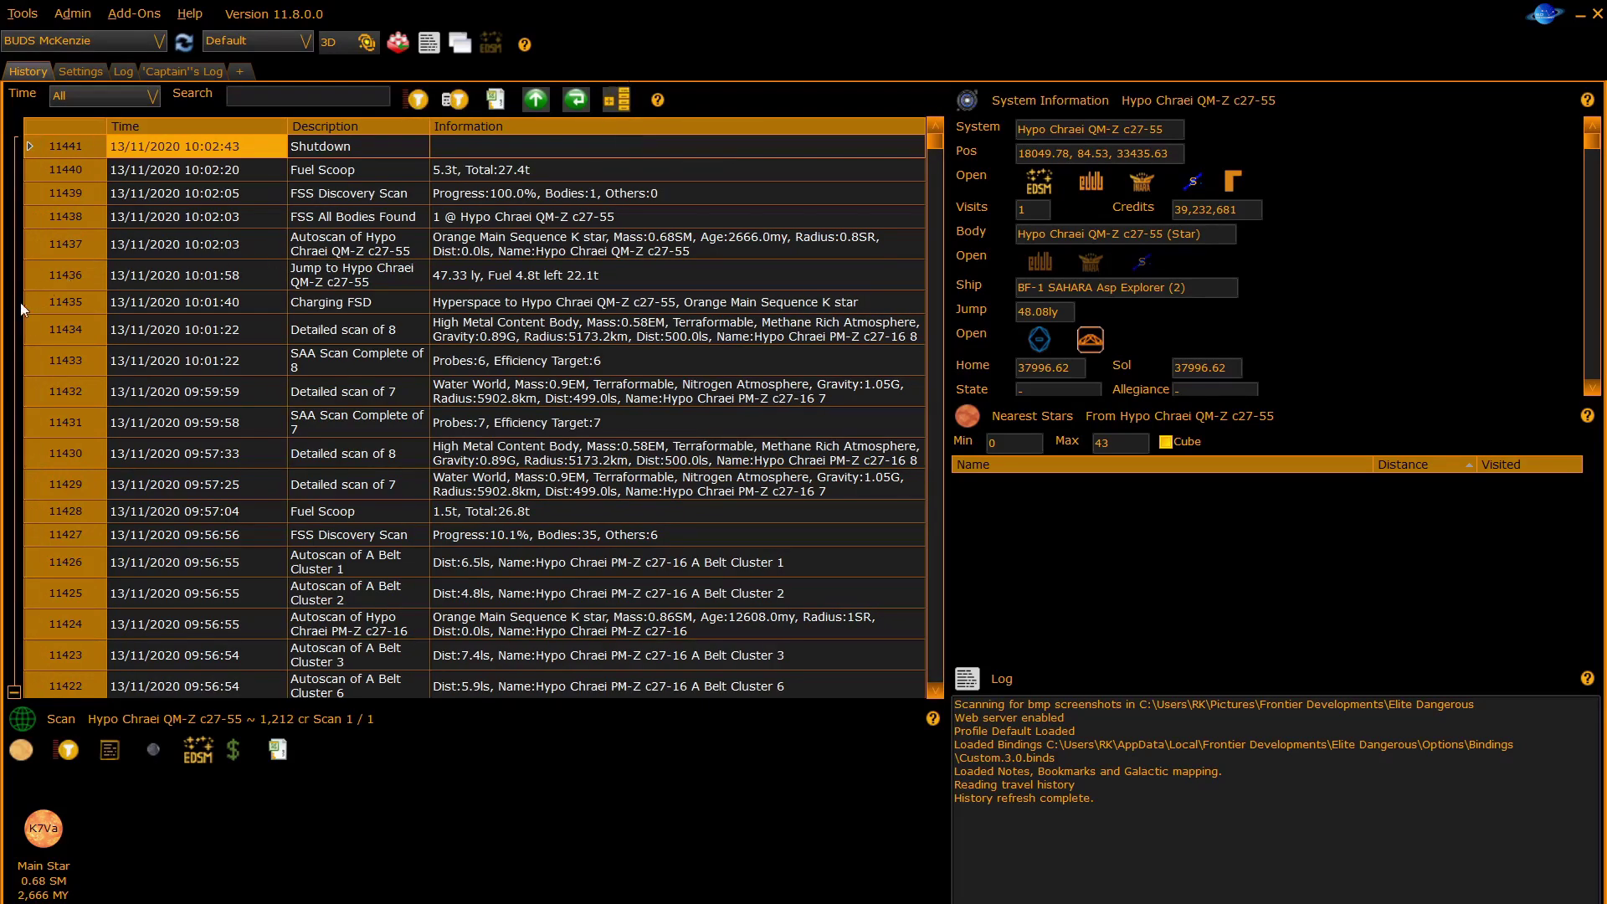
# Collapse the three newest session groups in the history outline one after another and expand the two newest again.
pyautogui.click(14, 692)
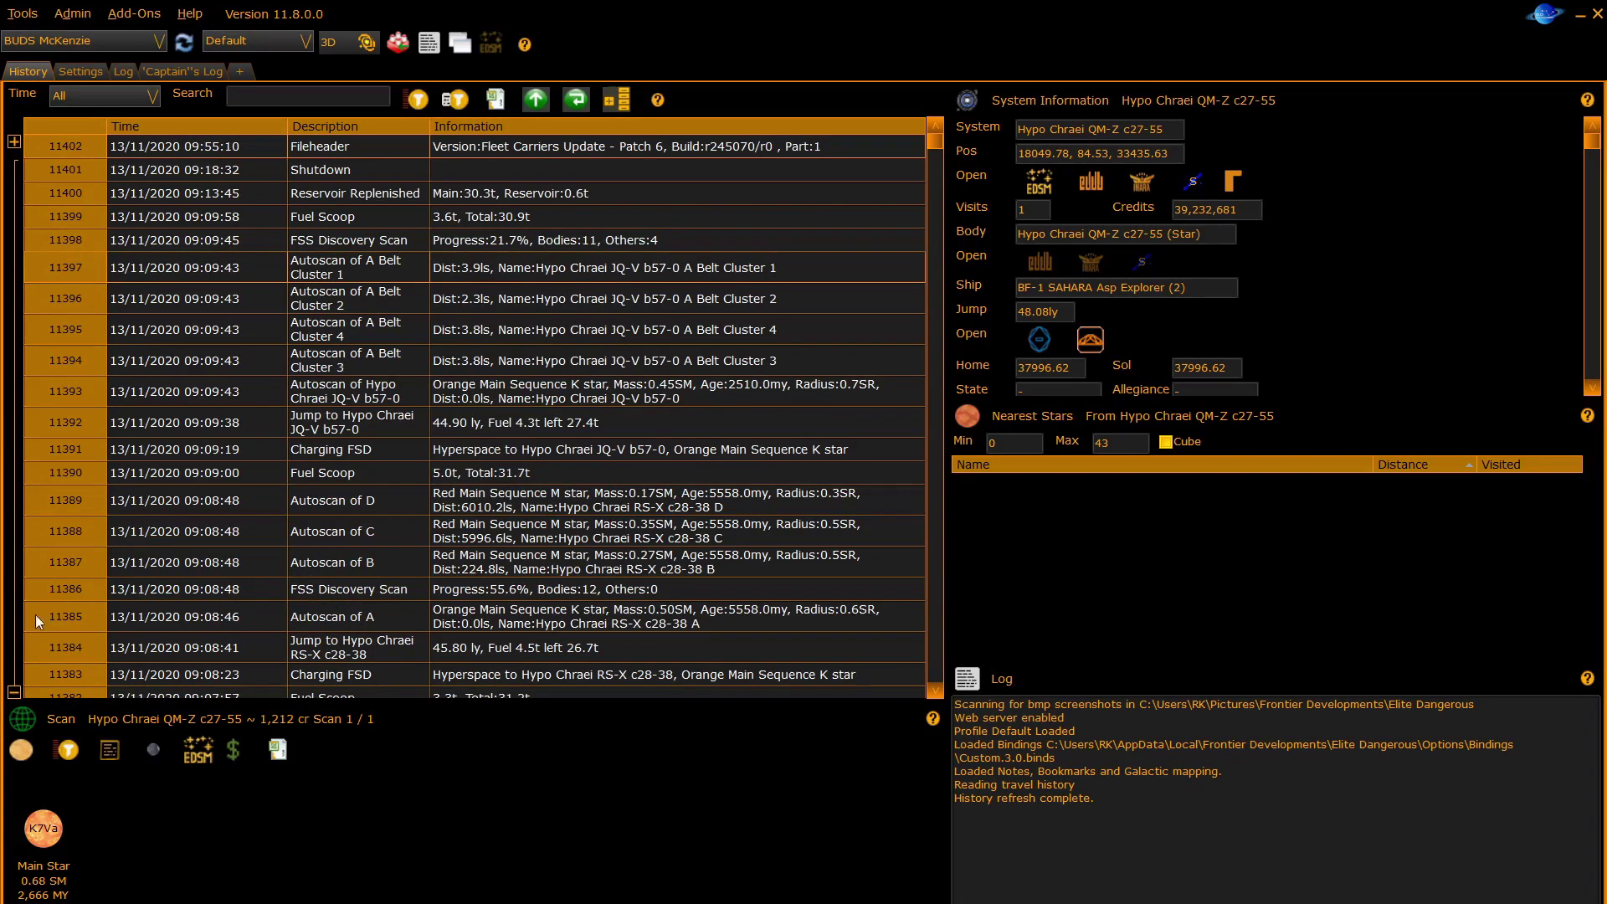
pyautogui.click(14, 692)
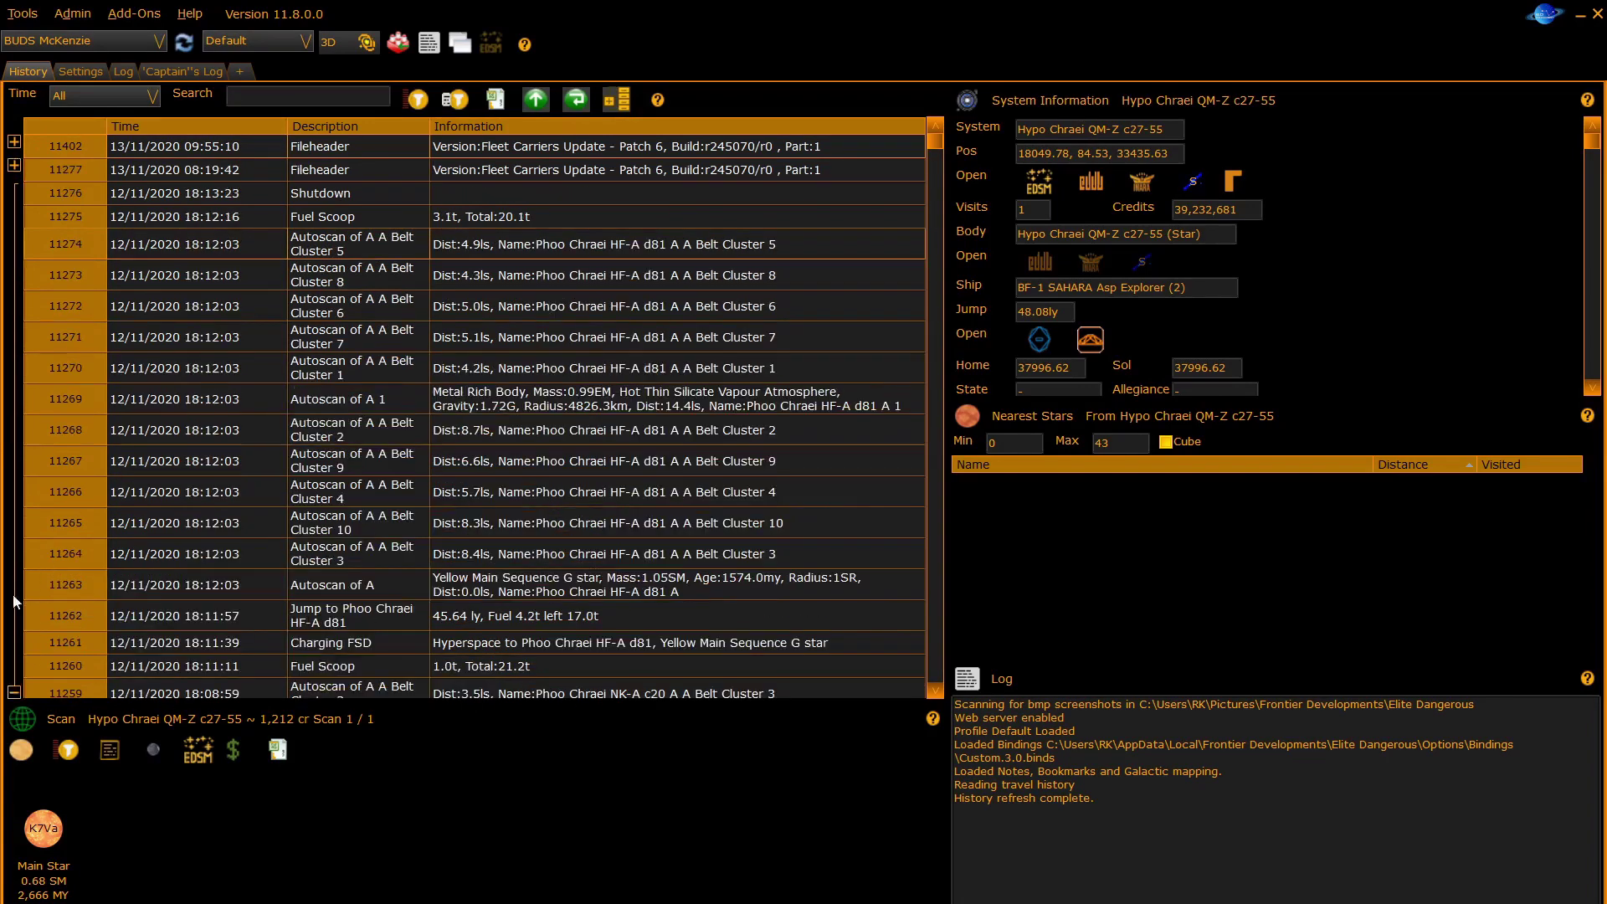
pyautogui.click(14, 692)
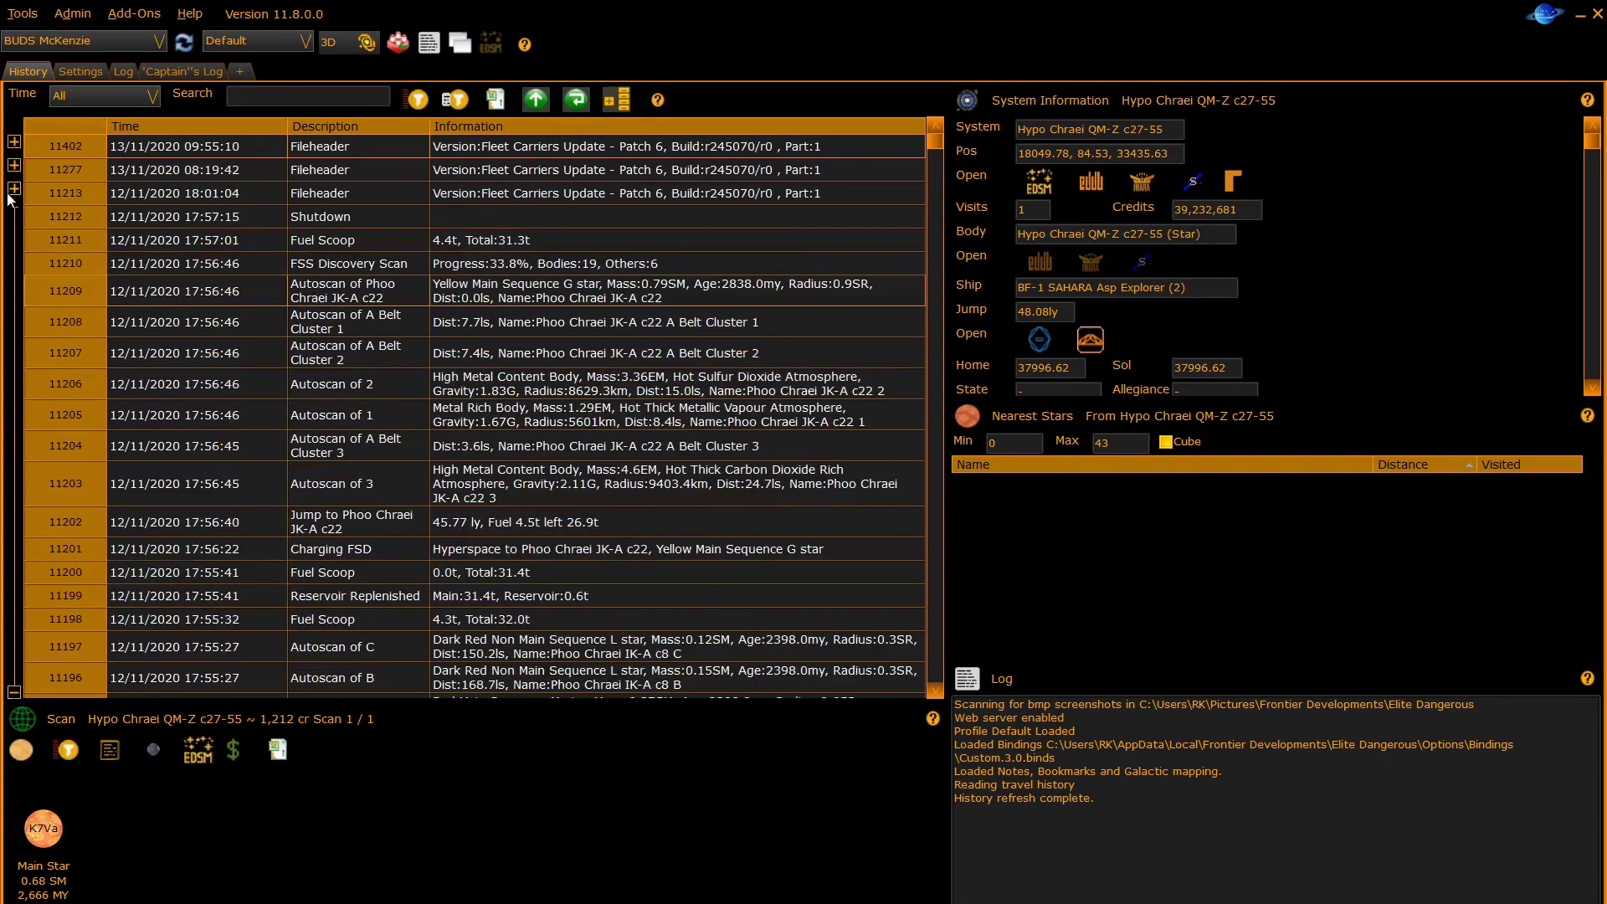
pyautogui.click(14, 166)
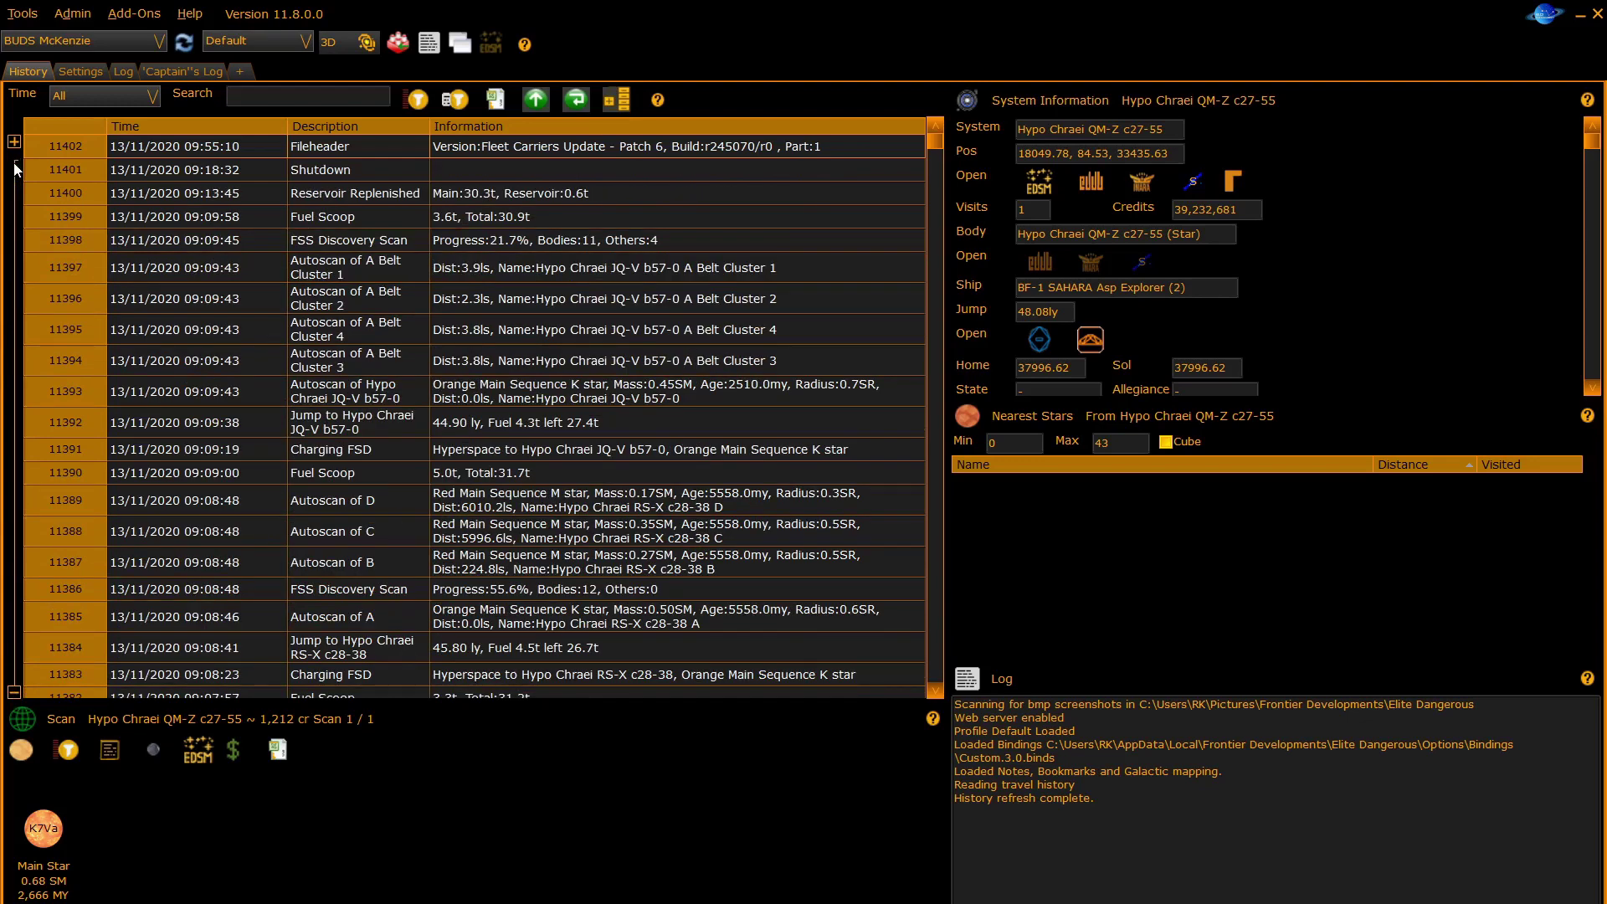
pyautogui.click(14, 141)
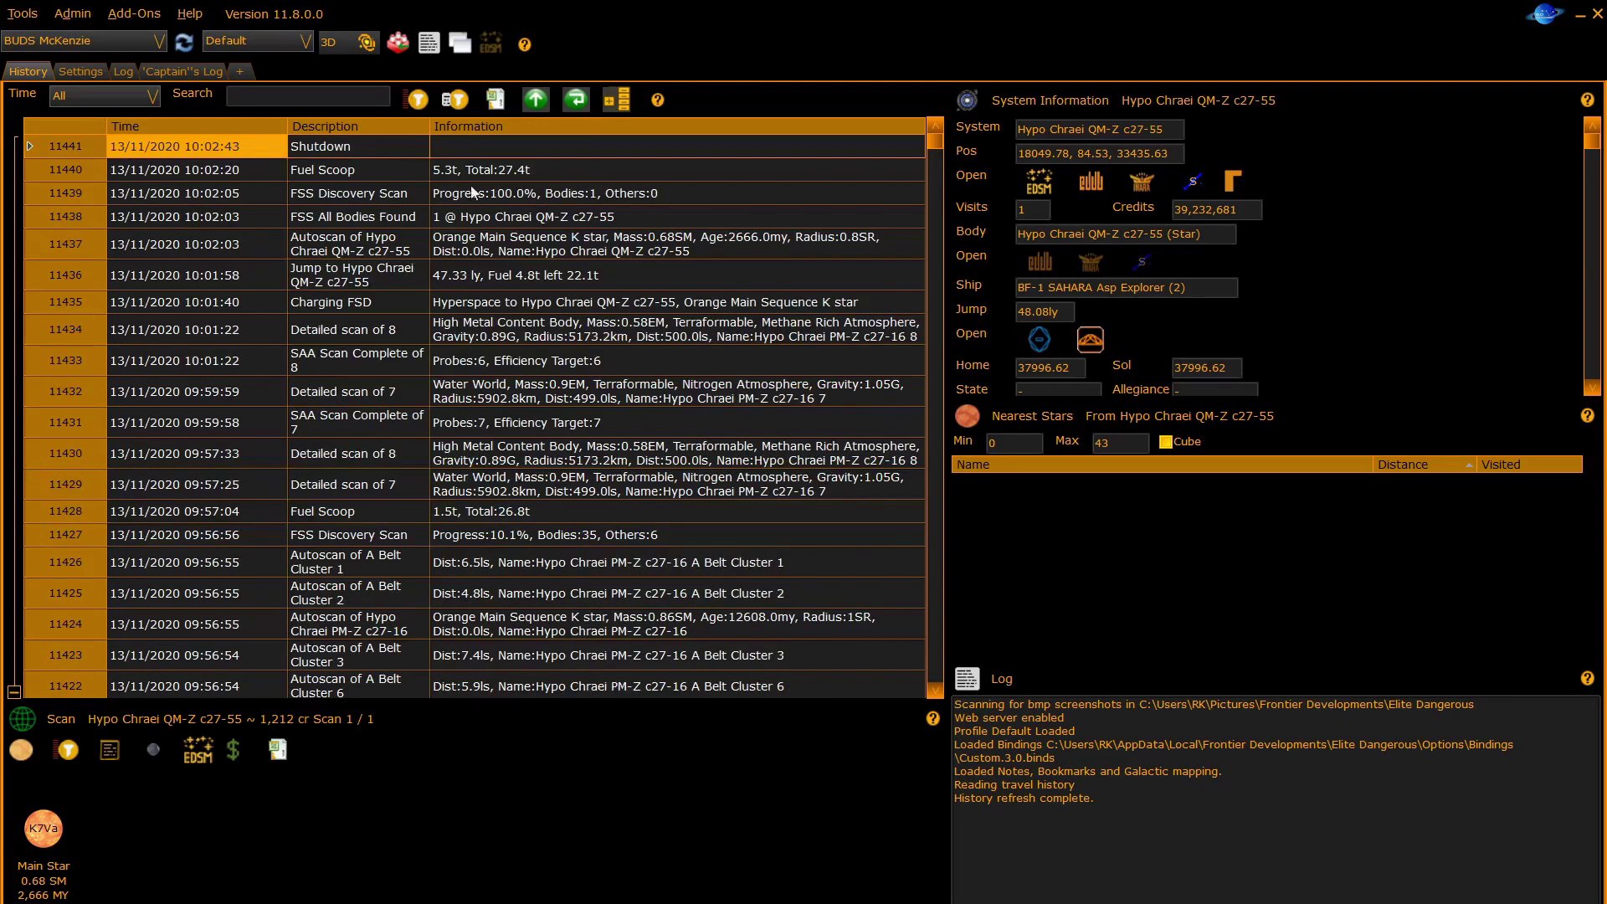
# Review the outlining options for rolling up older entries, open the History panel's help page in the browser and return to EDDiscovery.
pyautogui.click(625, 100)
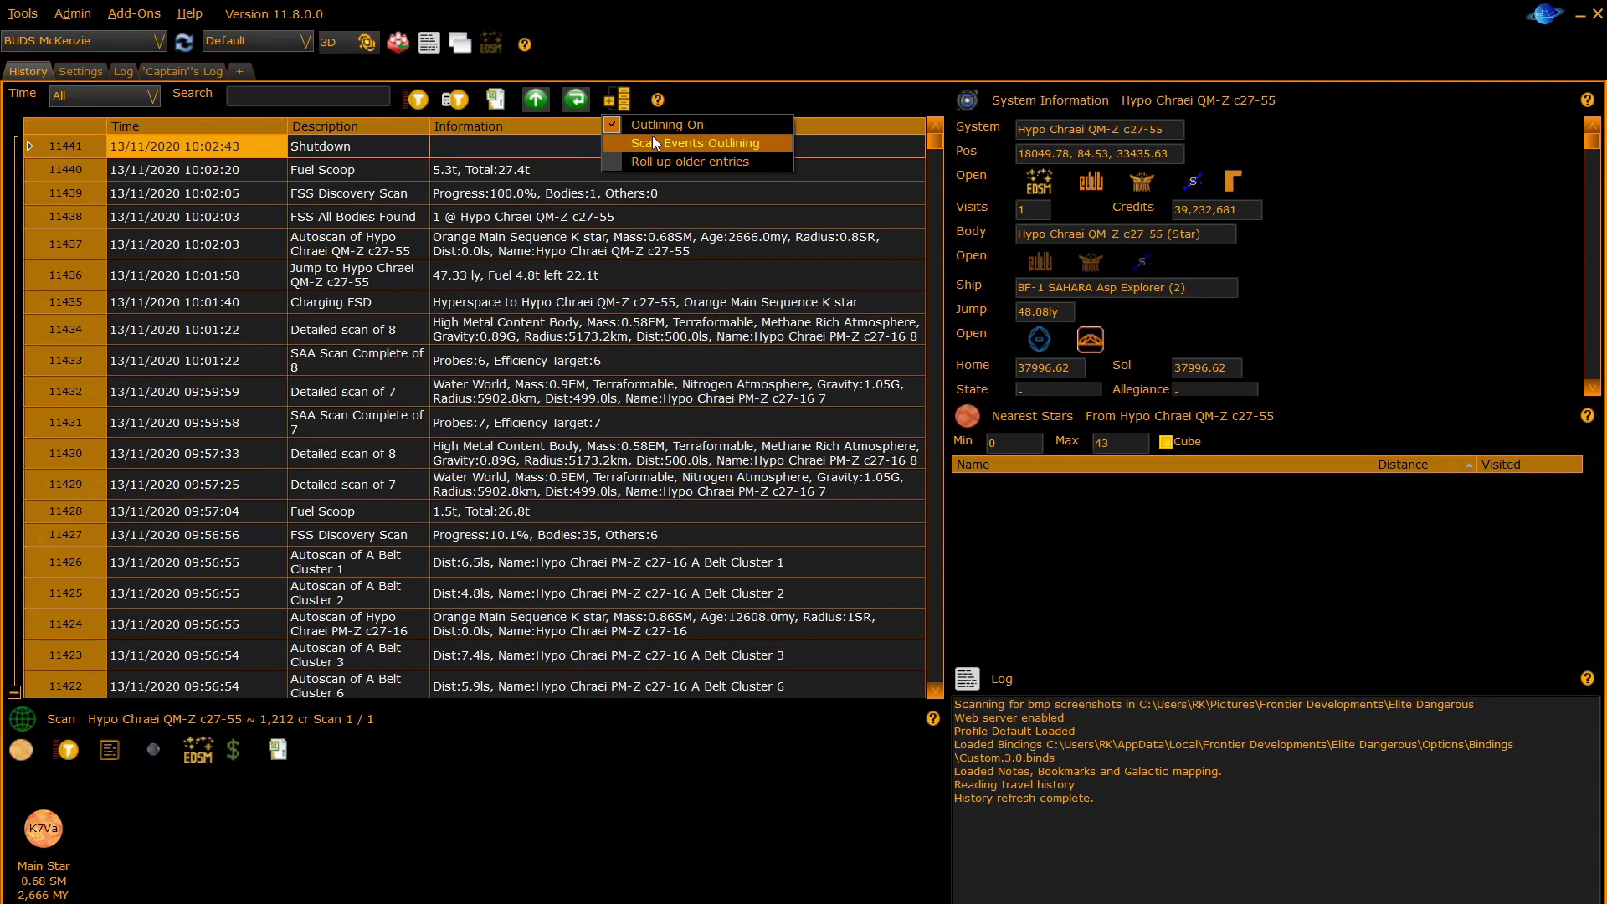
pyautogui.moveTo(657, 159)
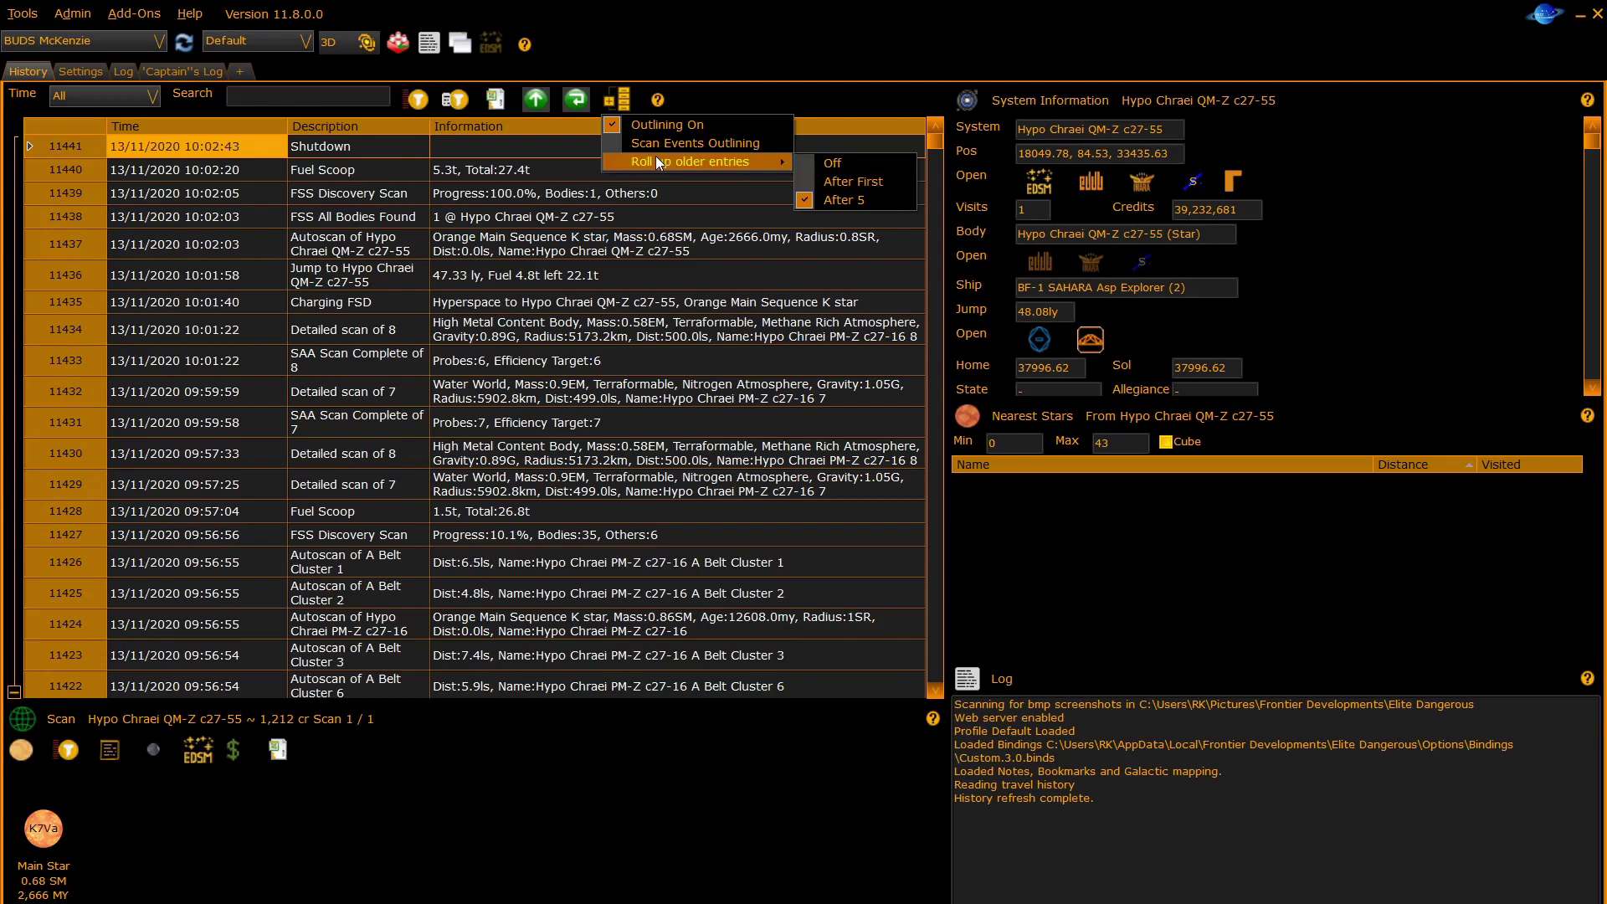
pyautogui.click(651, 113)
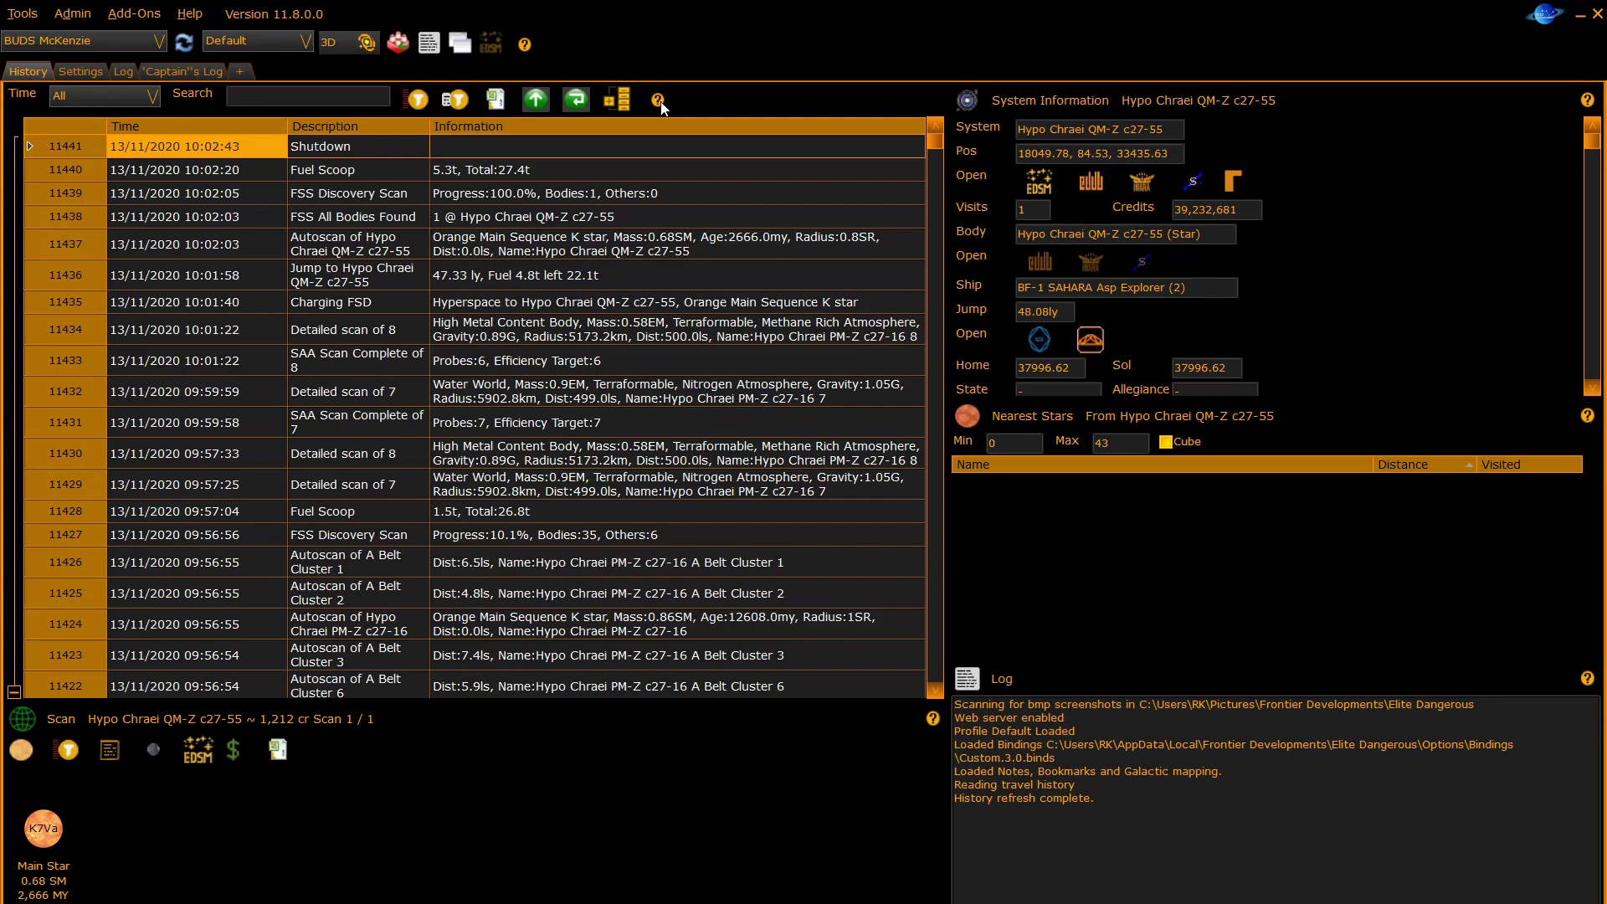
pyautogui.click(659, 101)
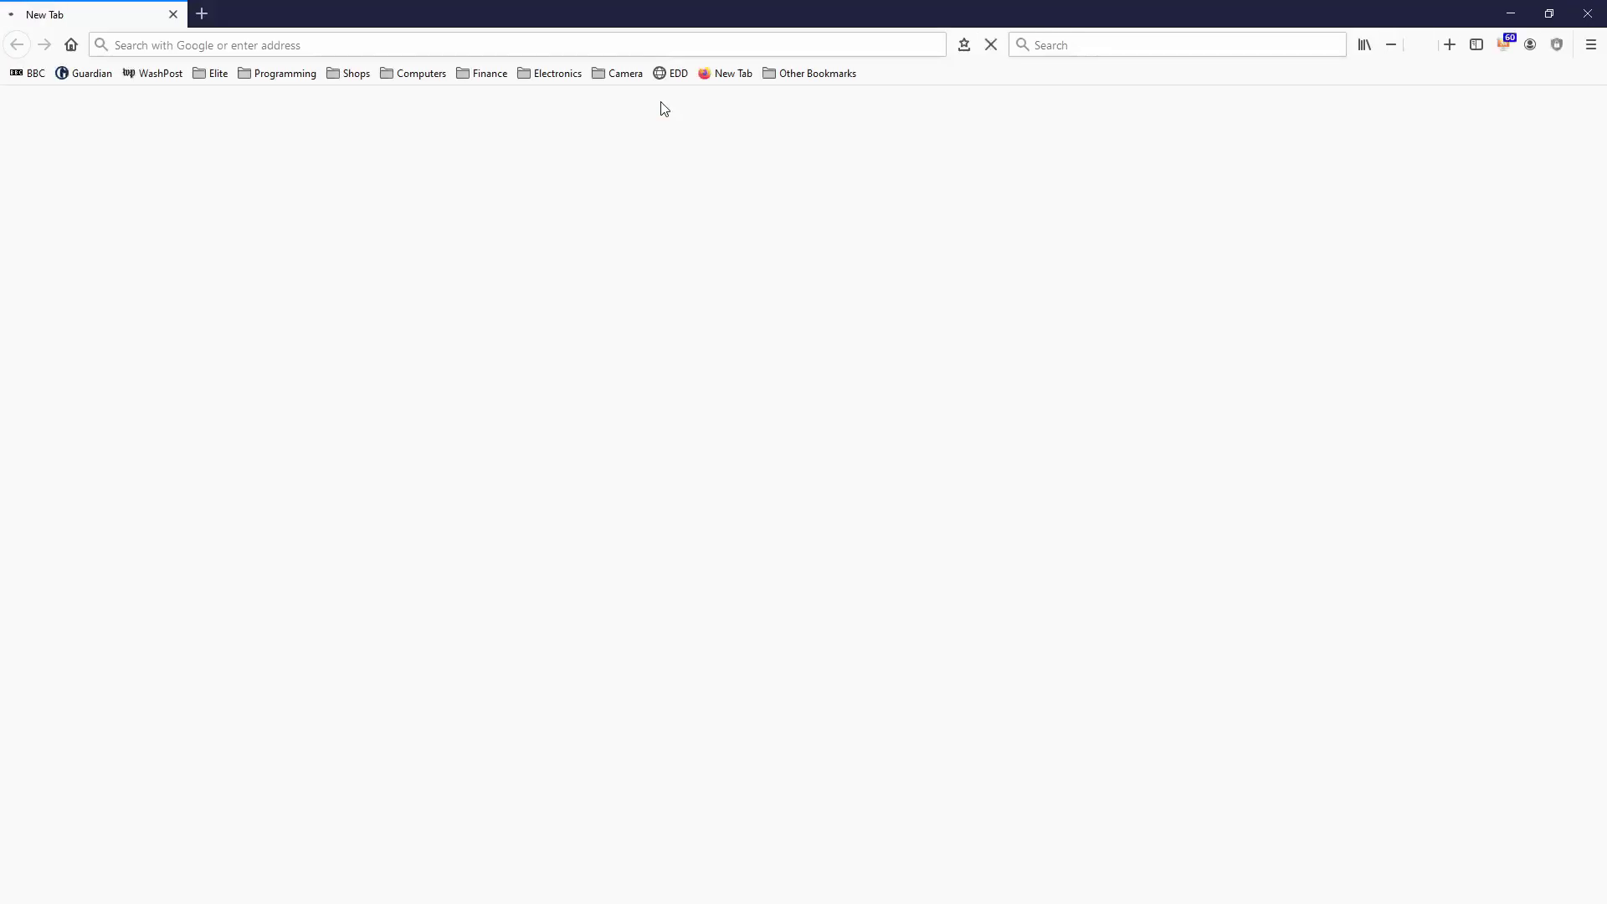
pyautogui.hotkey('alt', 'Tab')
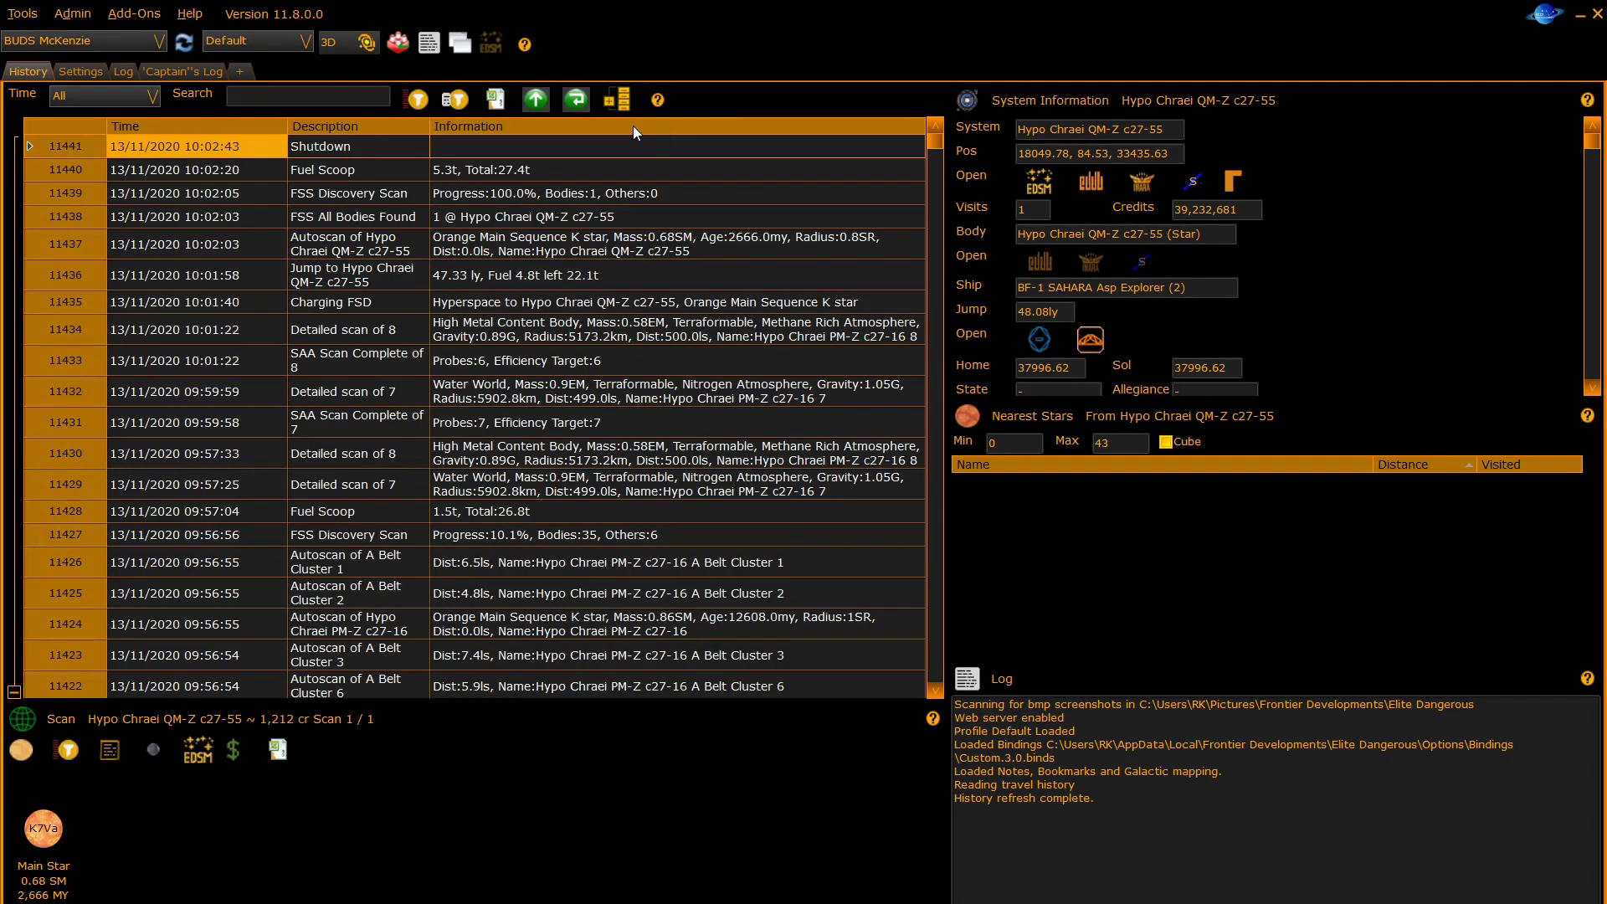
# Unhide all columns of the history grid, hide the Event column and restore all columns again.
pyautogui.rightClick(633, 131)
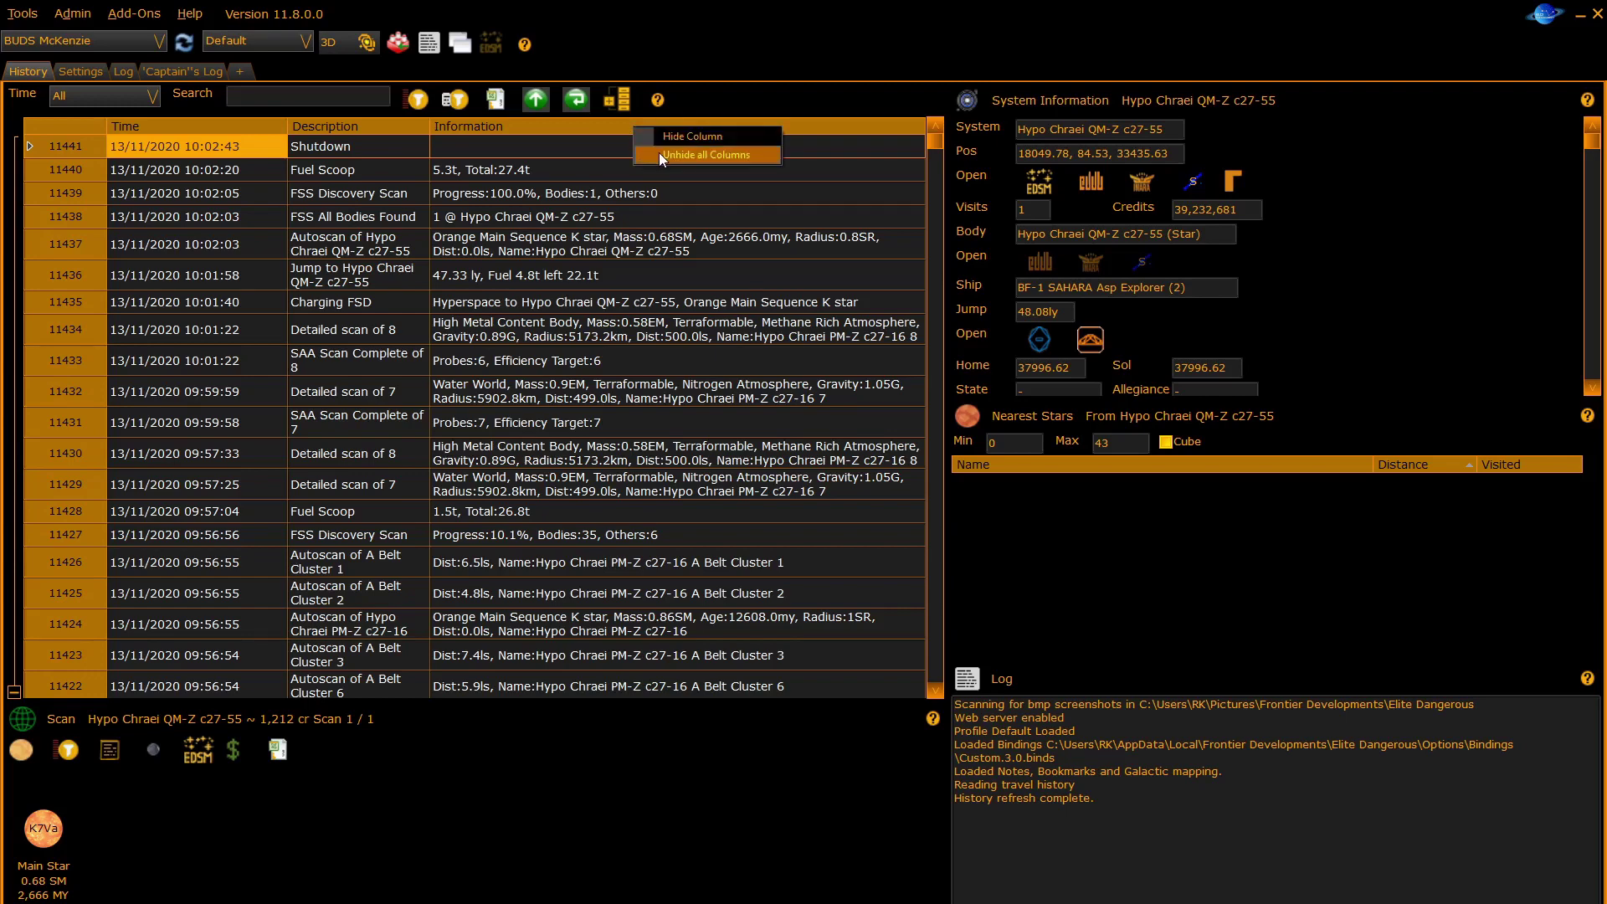
pyautogui.click(660, 152)
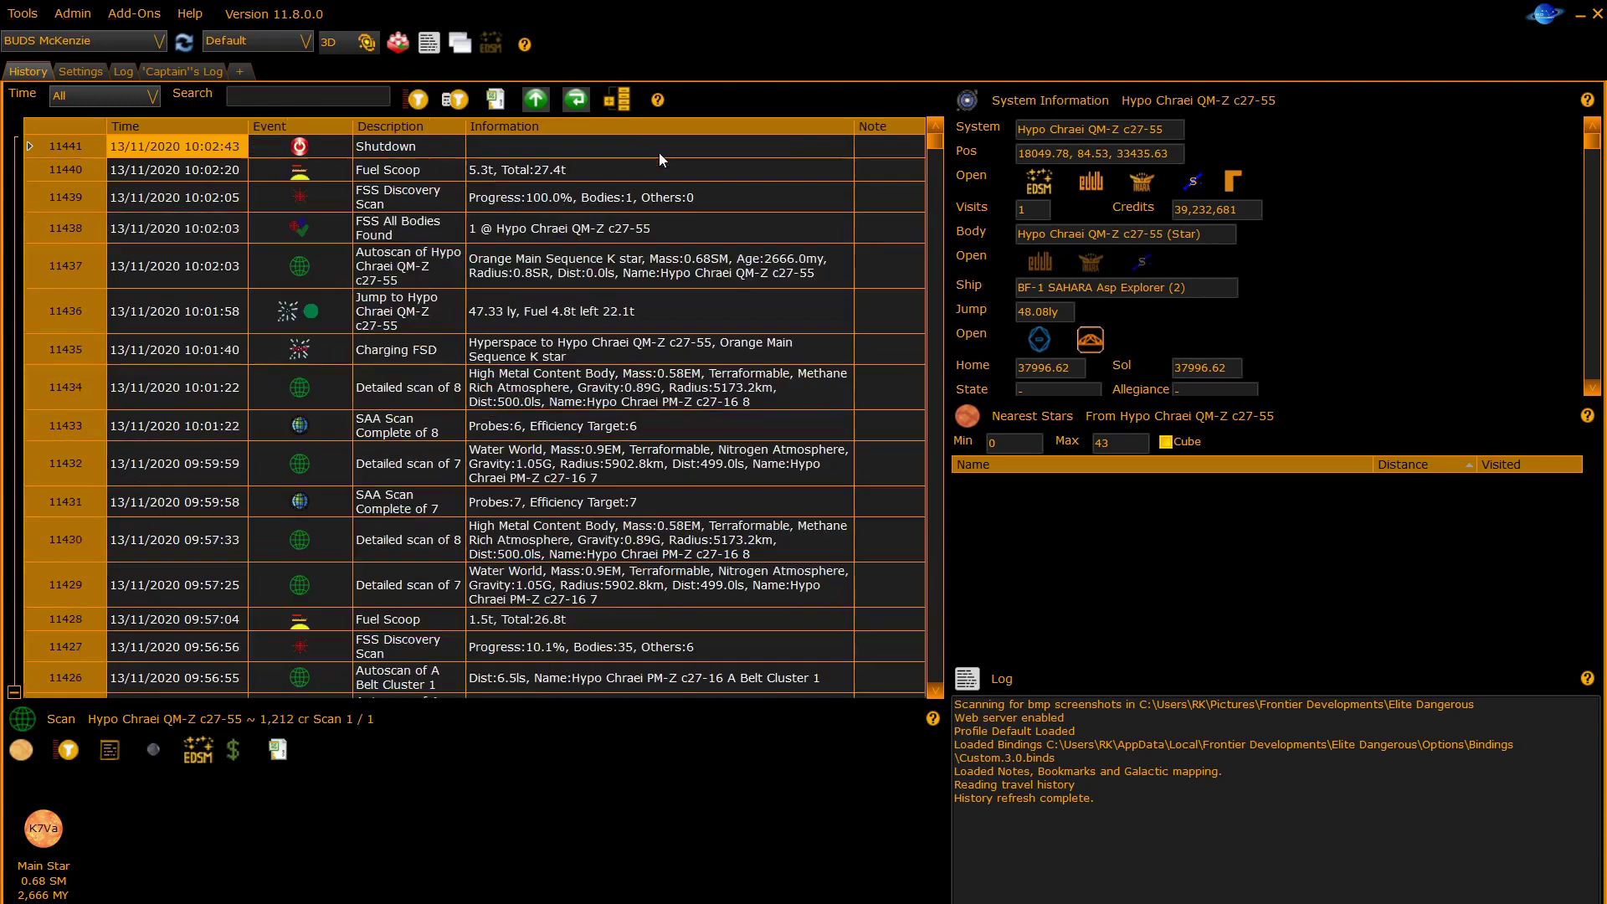
pyautogui.rightClick(308, 126)
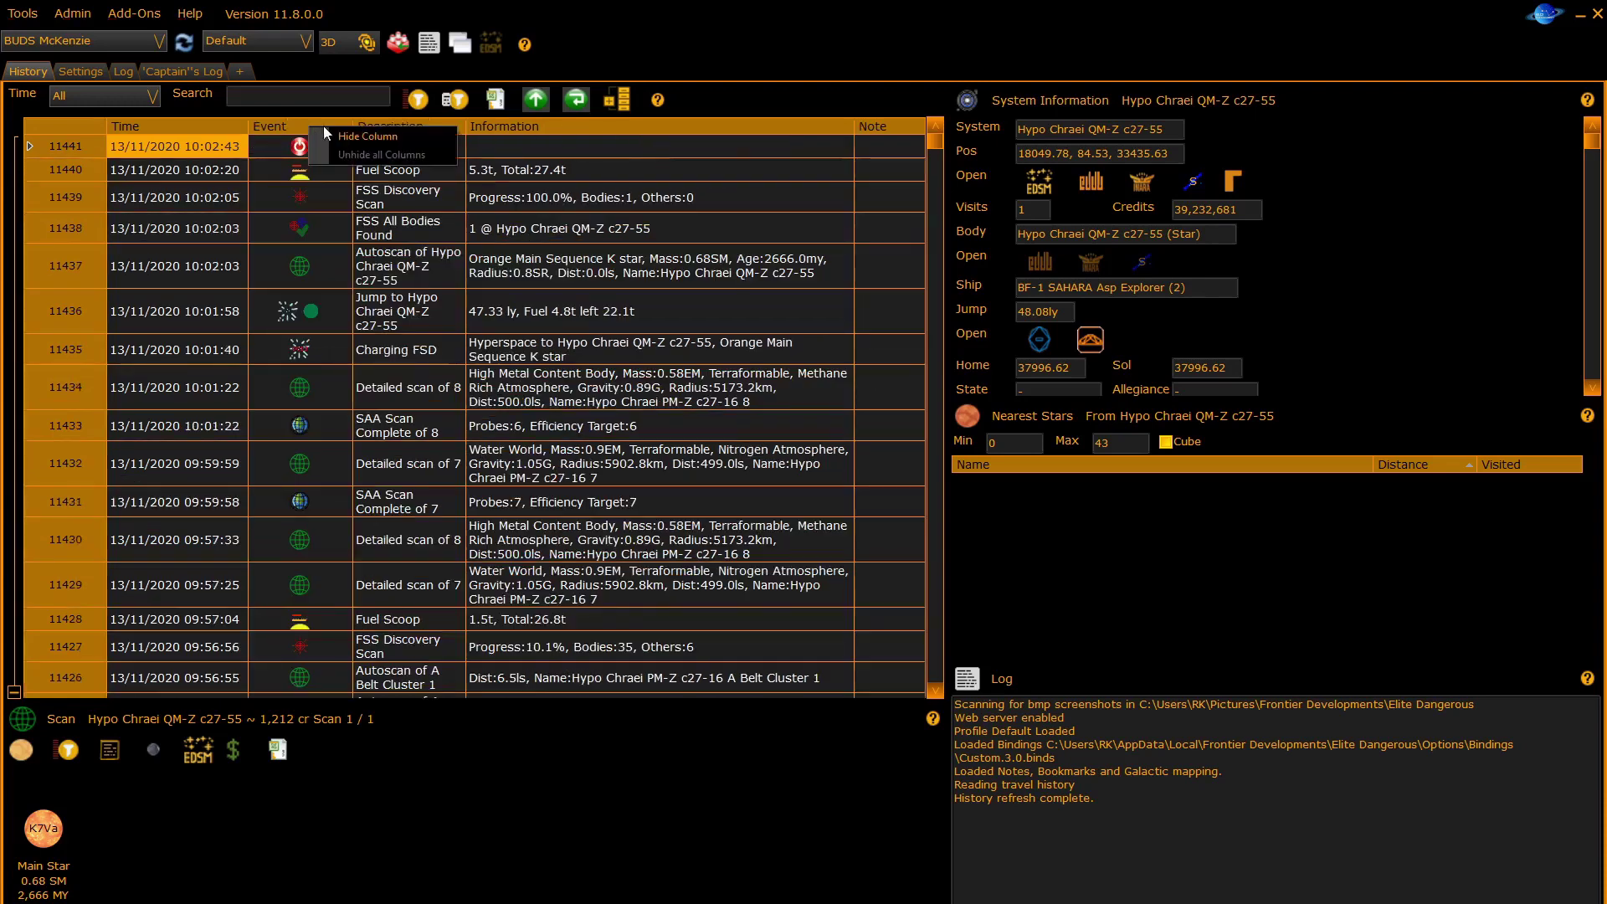
pyautogui.click(330, 137)
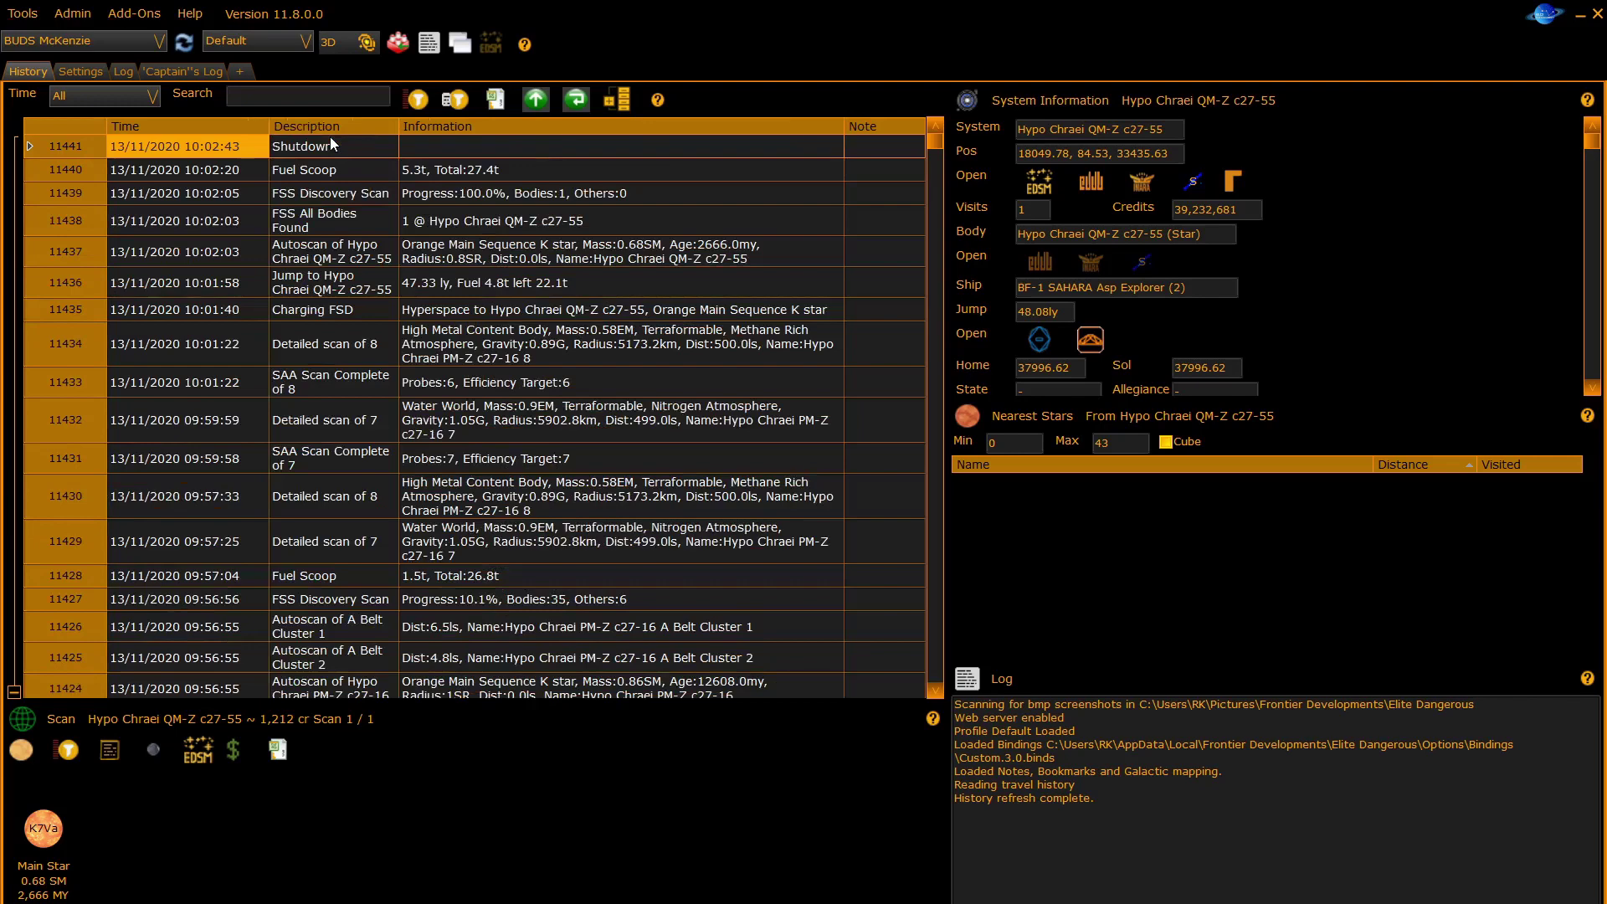
pyautogui.rightClick(333, 127)
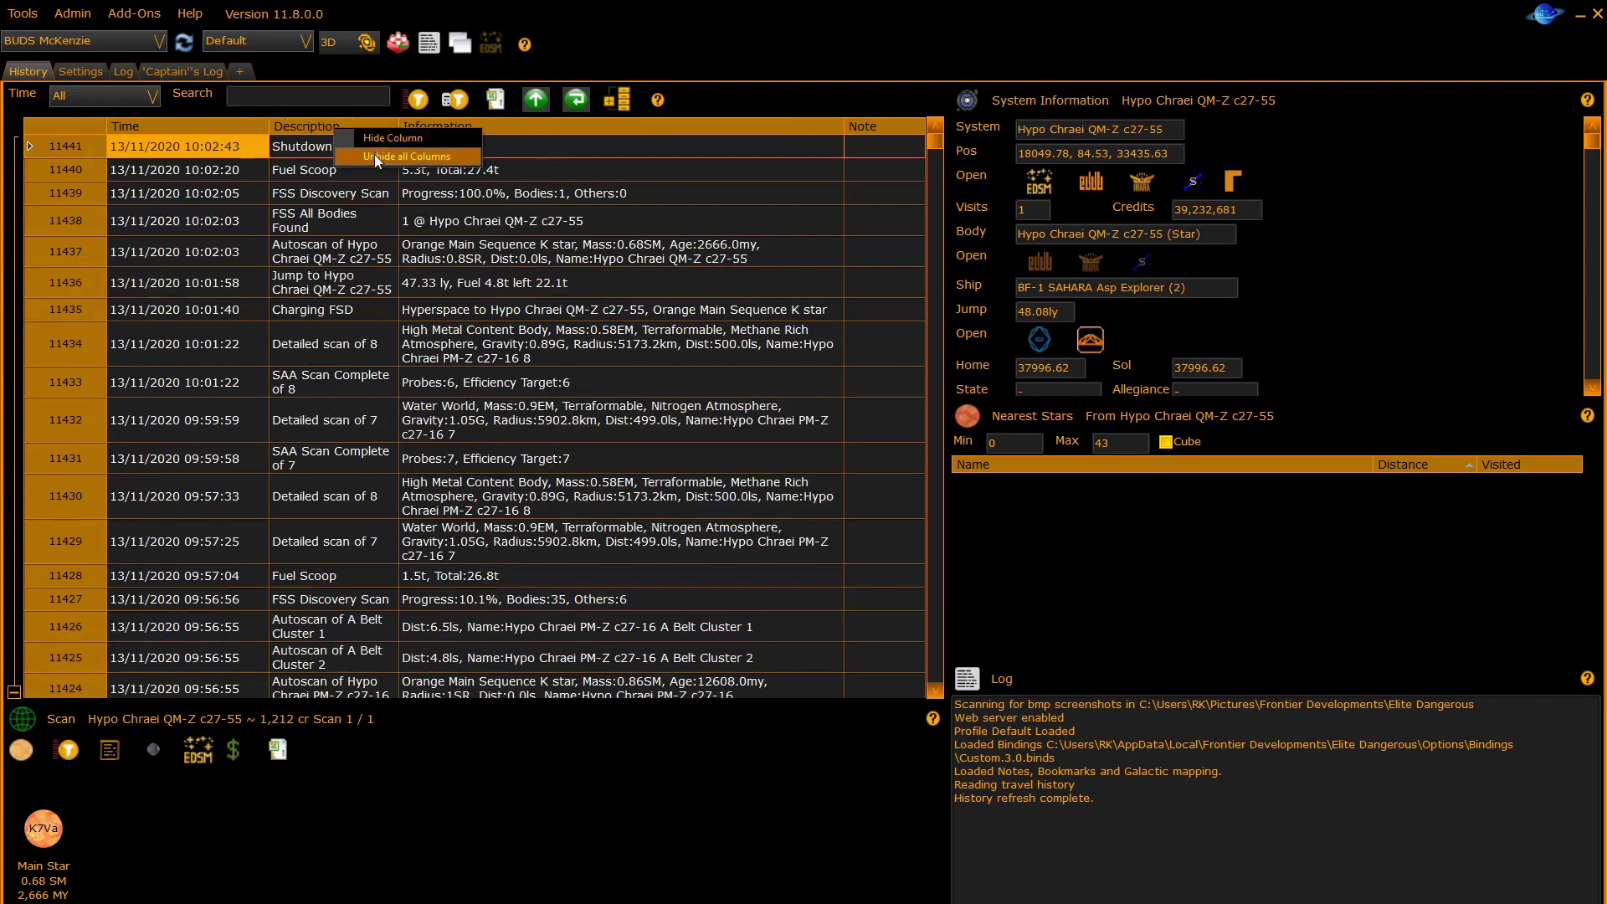
pyautogui.click(374, 154)
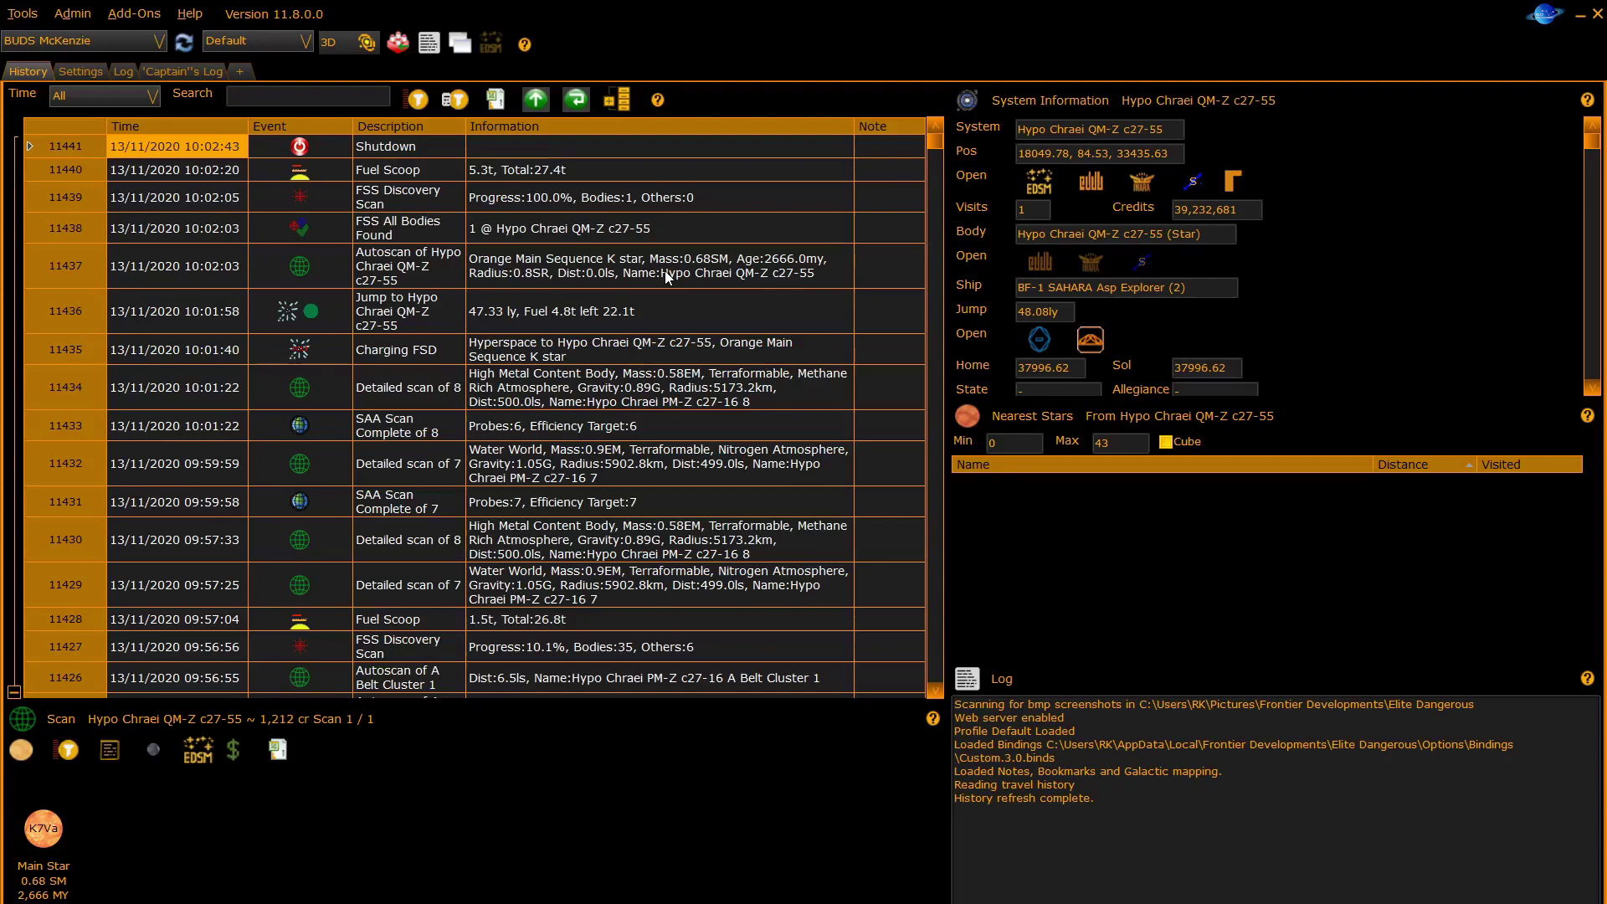
# Review the System Information fields and display options, and move the Credits field onto its own line above System.
pyautogui.moveTo(1237, 112)
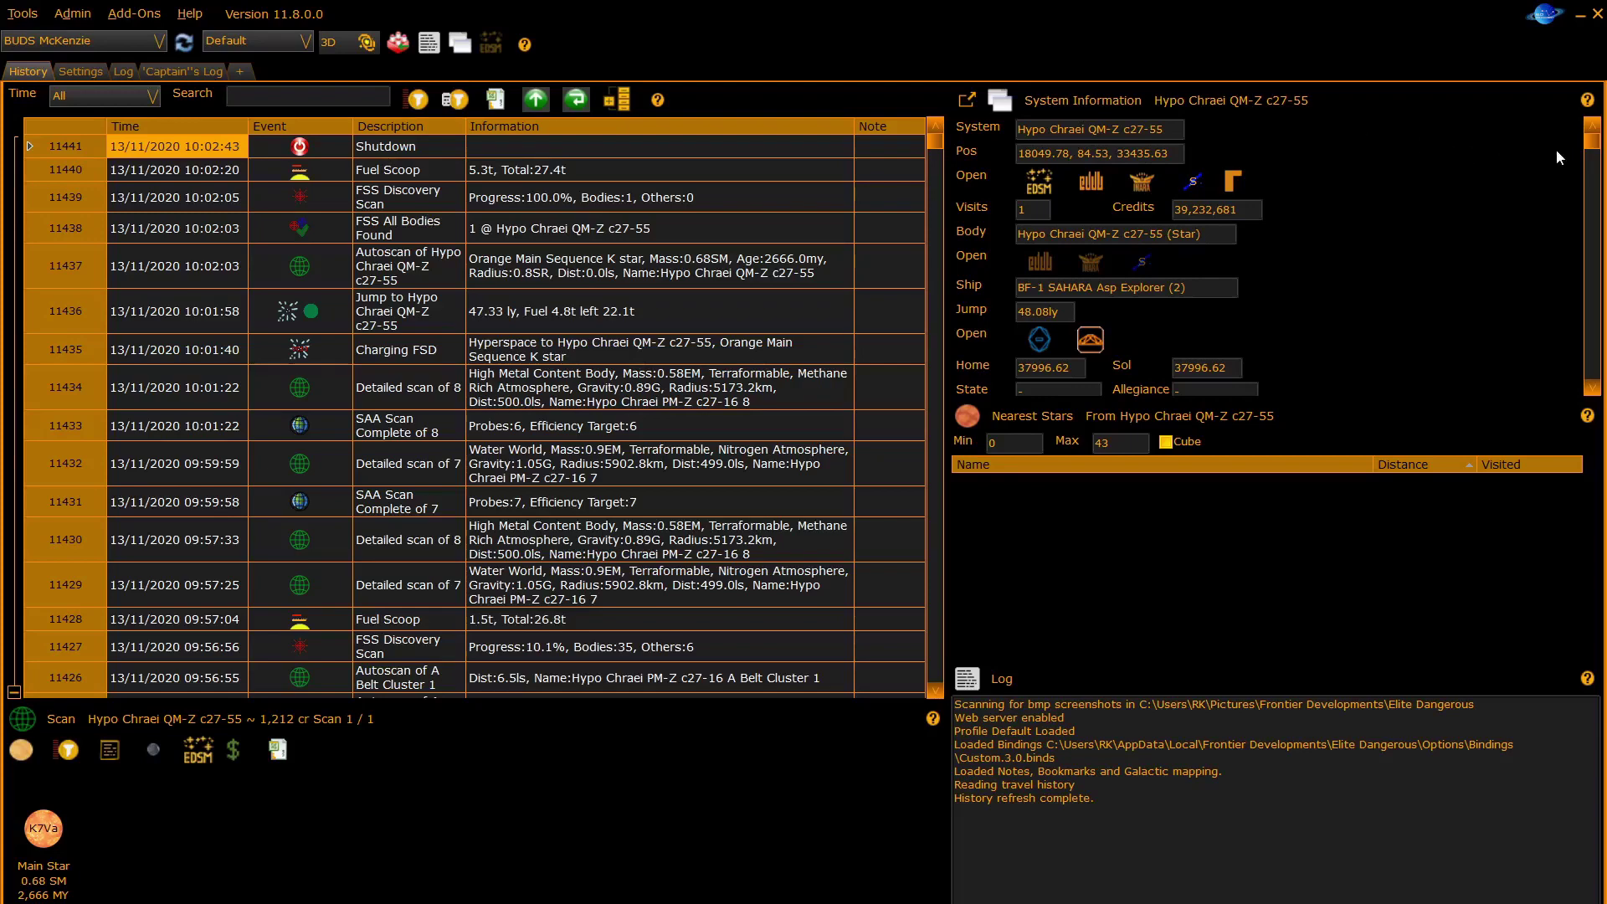
pyautogui.moveTo(1591, 141); pyautogui.dragTo(1596, 345)
pyautogui.scroll(5, 1303, 177)
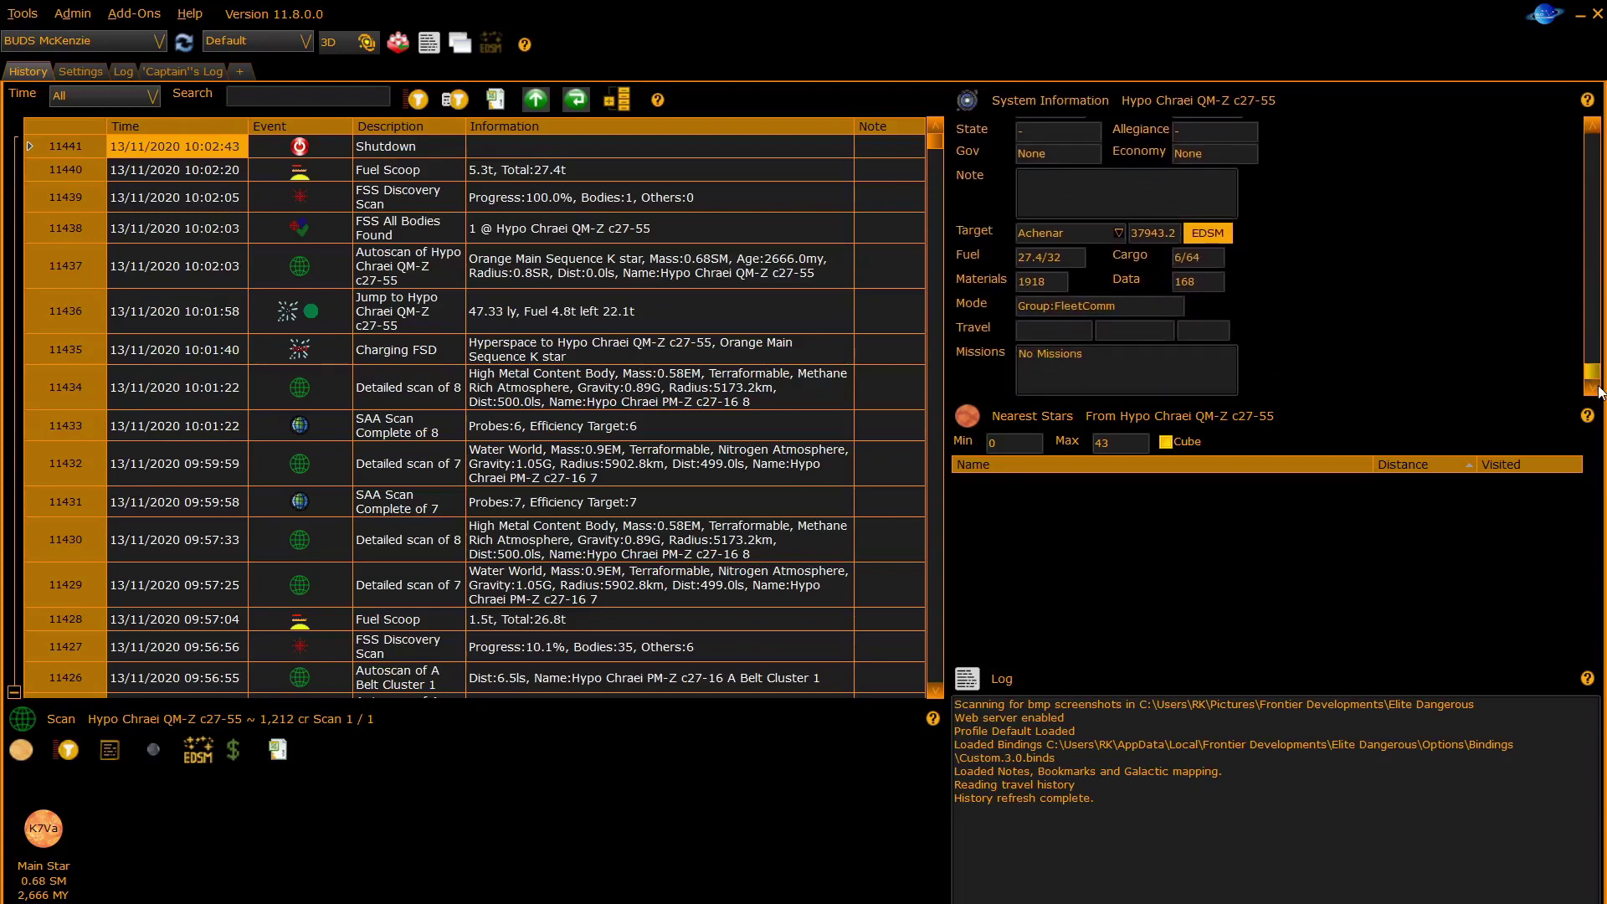
pyautogui.rightClick(1304, 173)
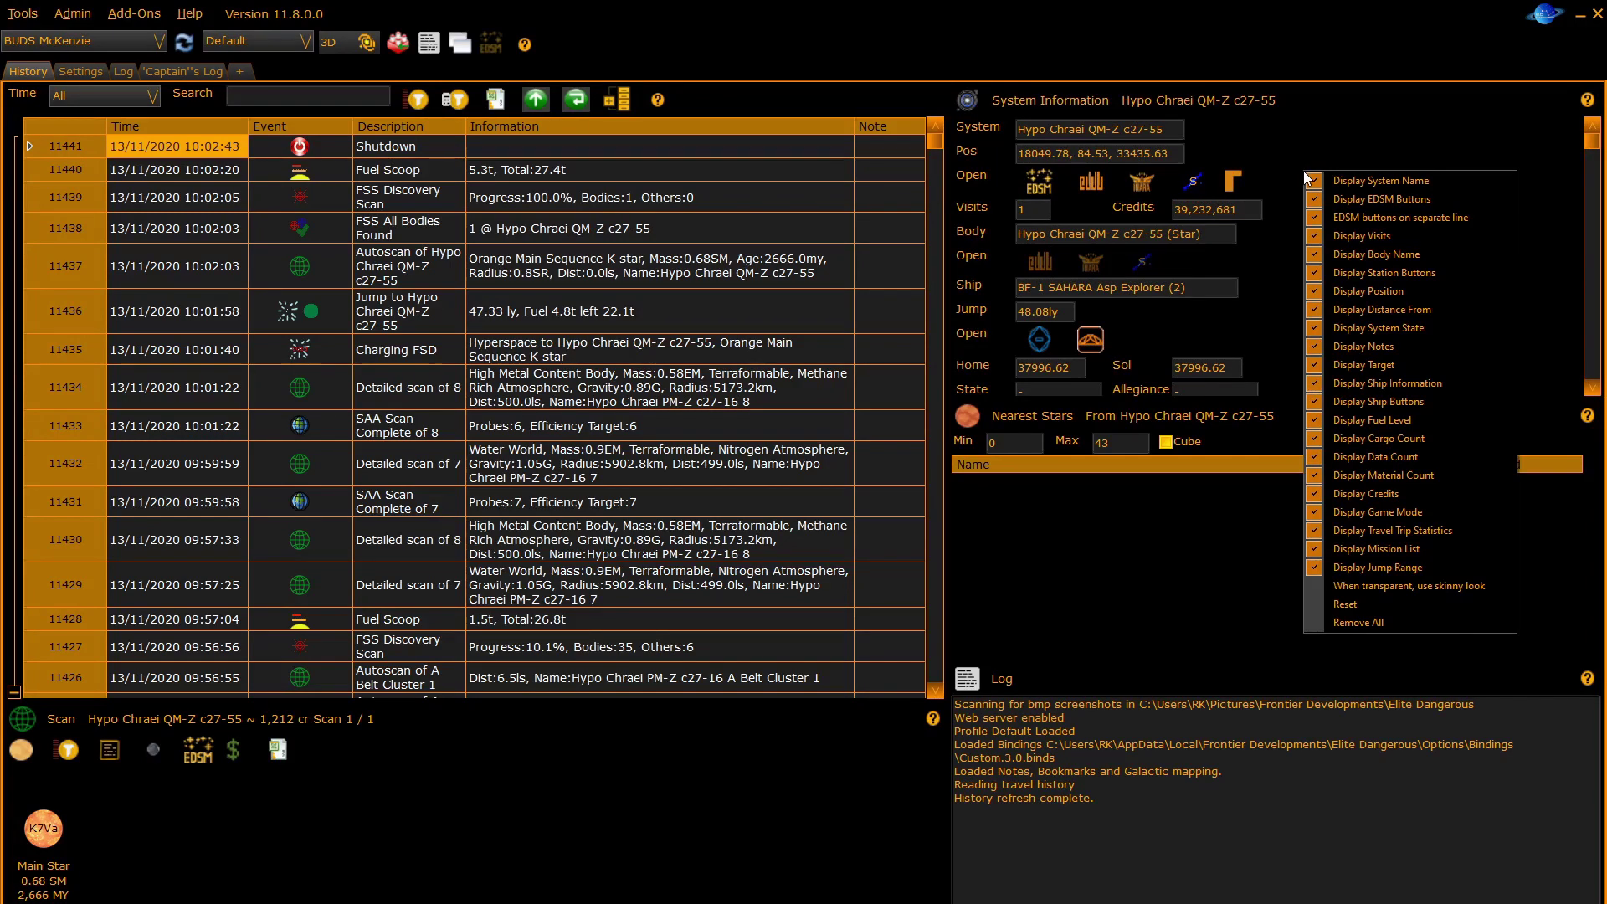
pyautogui.press('Escape')
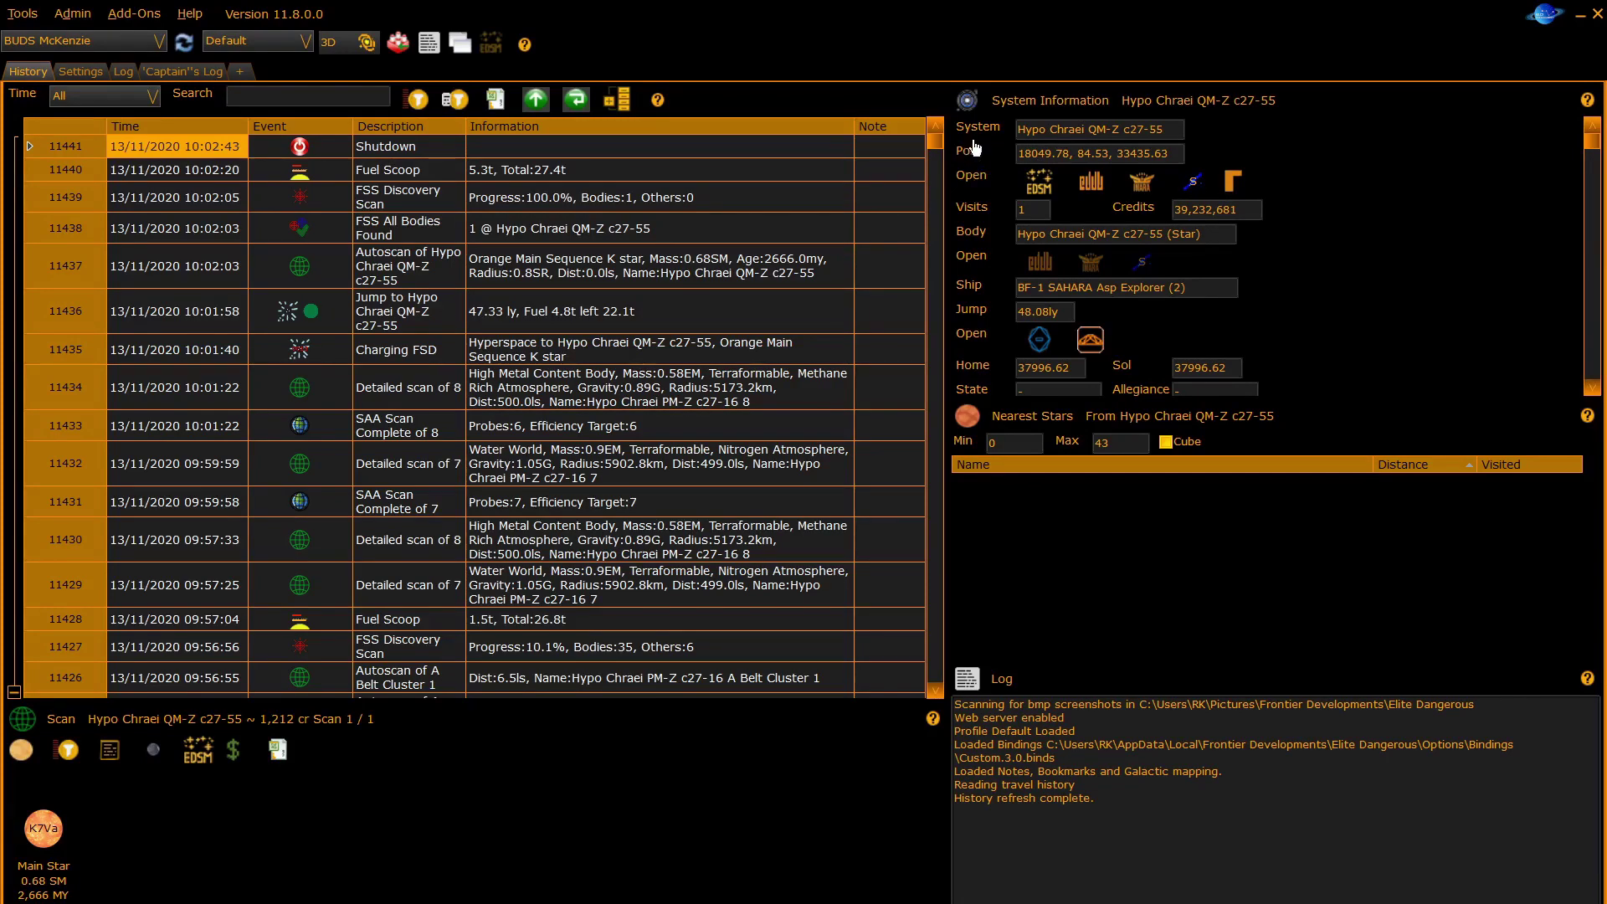
pyautogui.moveTo(973, 149); pyautogui.dragTo(973, 145)
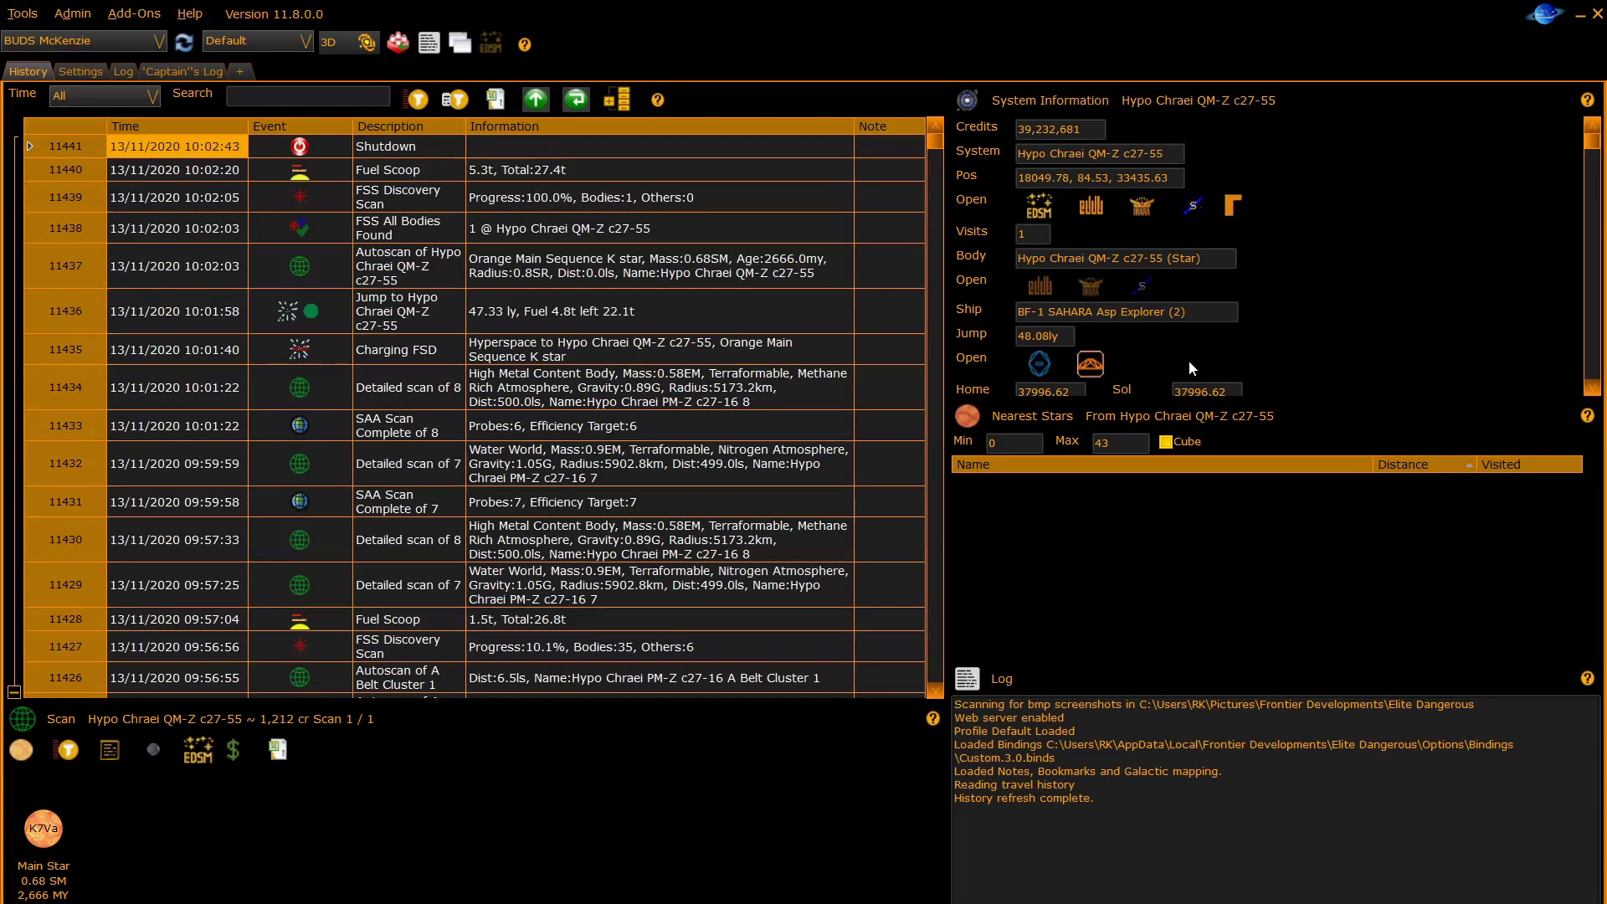
pyautogui.moveTo(1592, 143); pyautogui.dragTo(1588, 329)
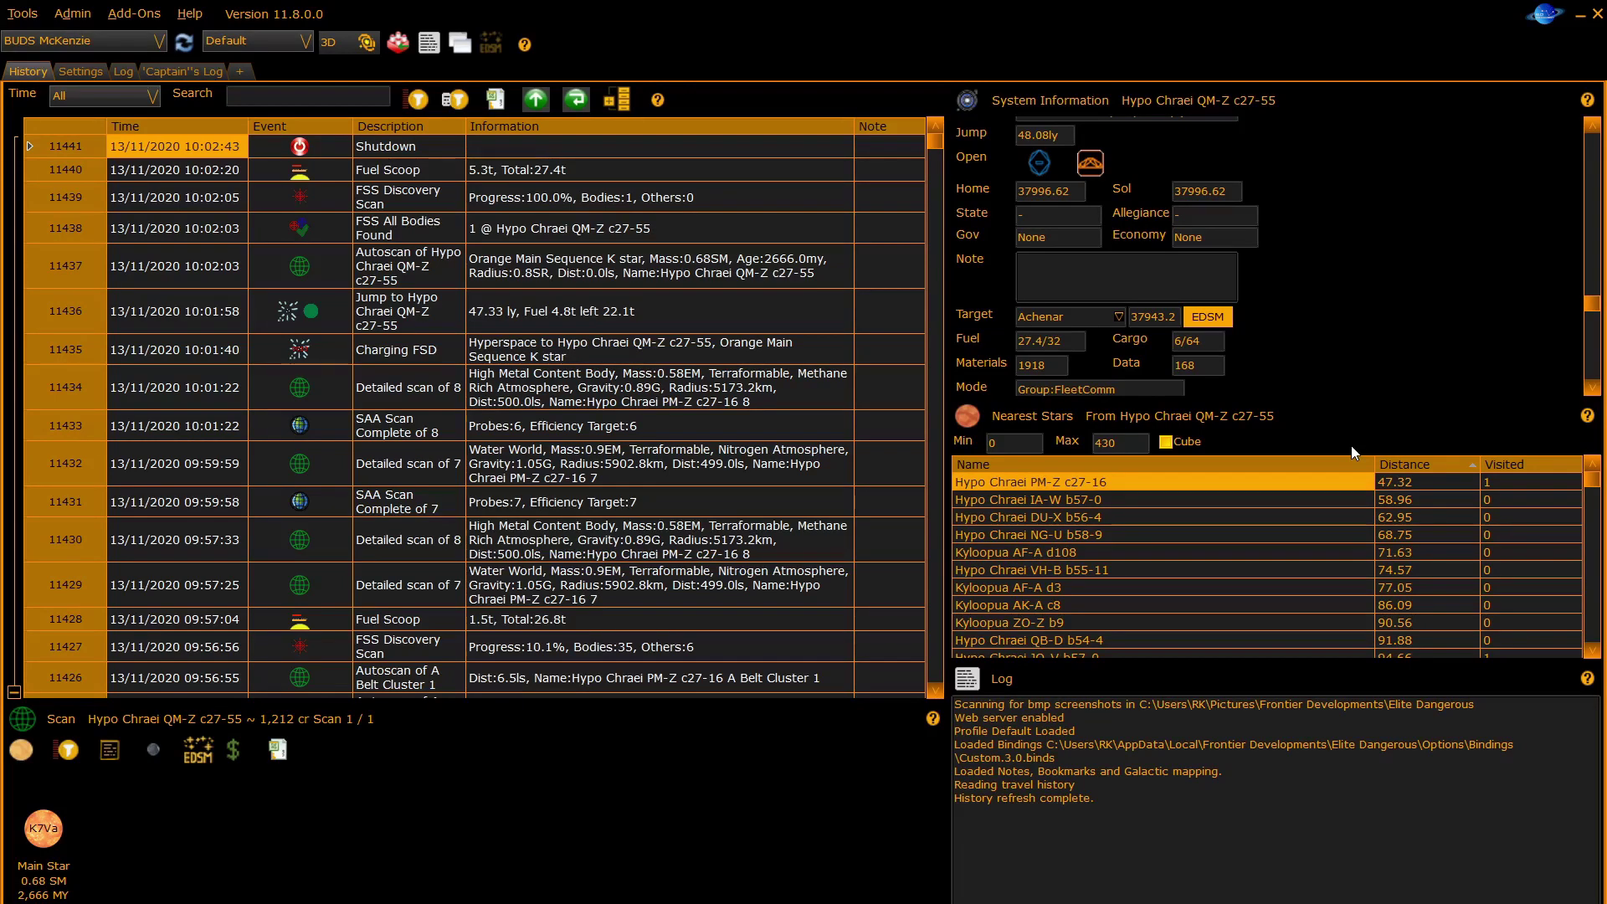
# View the Hypo Chraei DU-X b56-4 system from the Nearest Stars list.
pyautogui.rightClick(1201, 520)
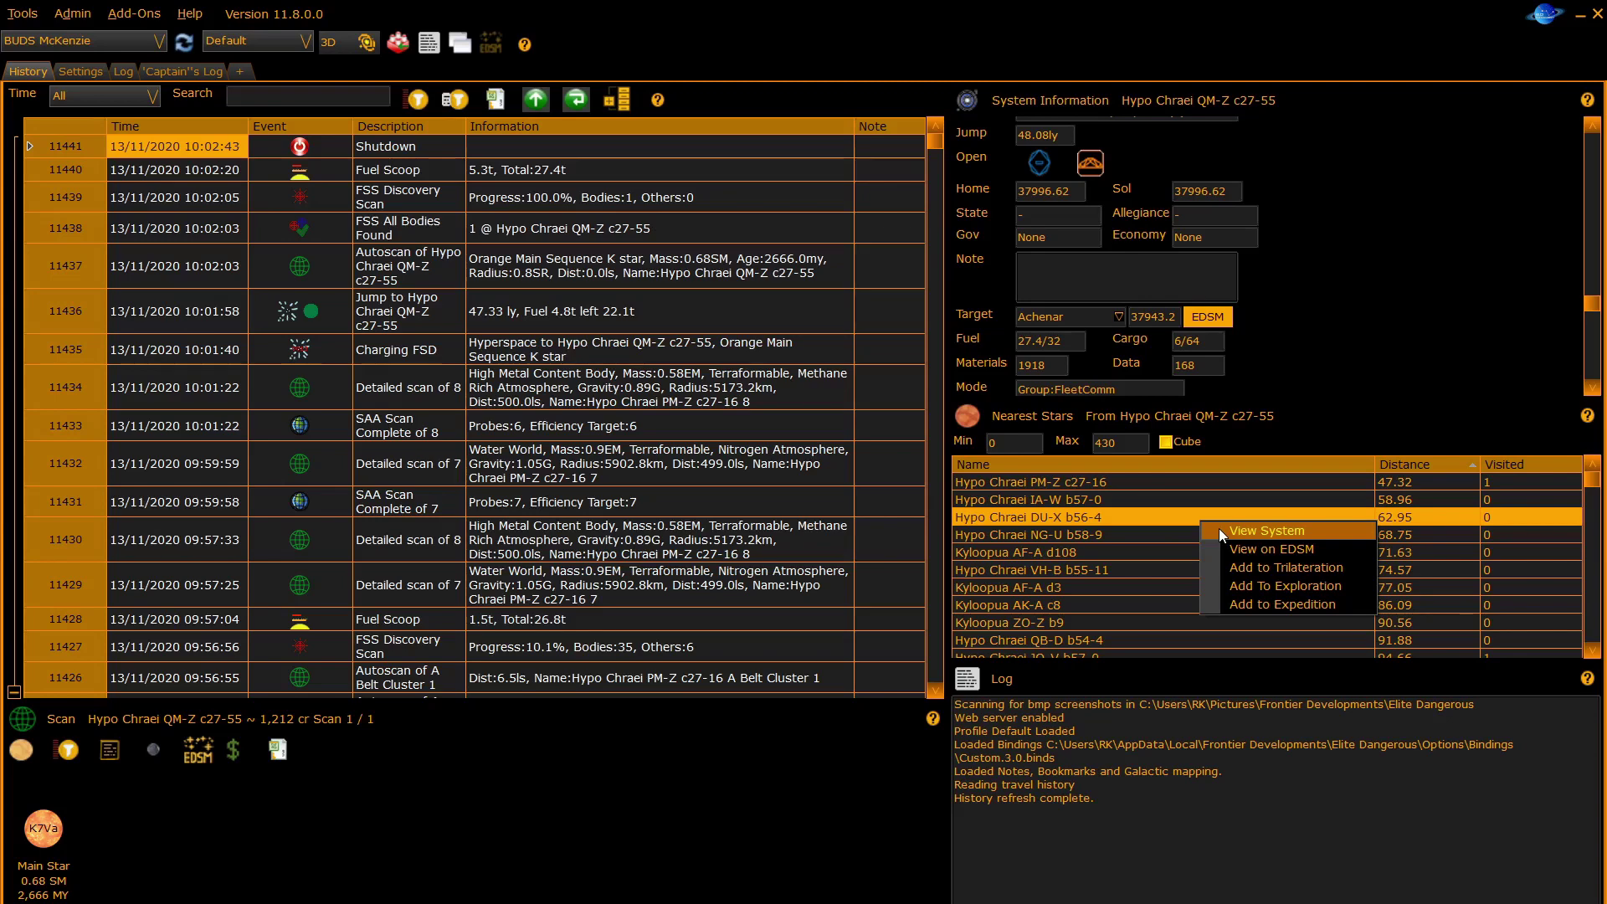
pyautogui.click(1219, 529)
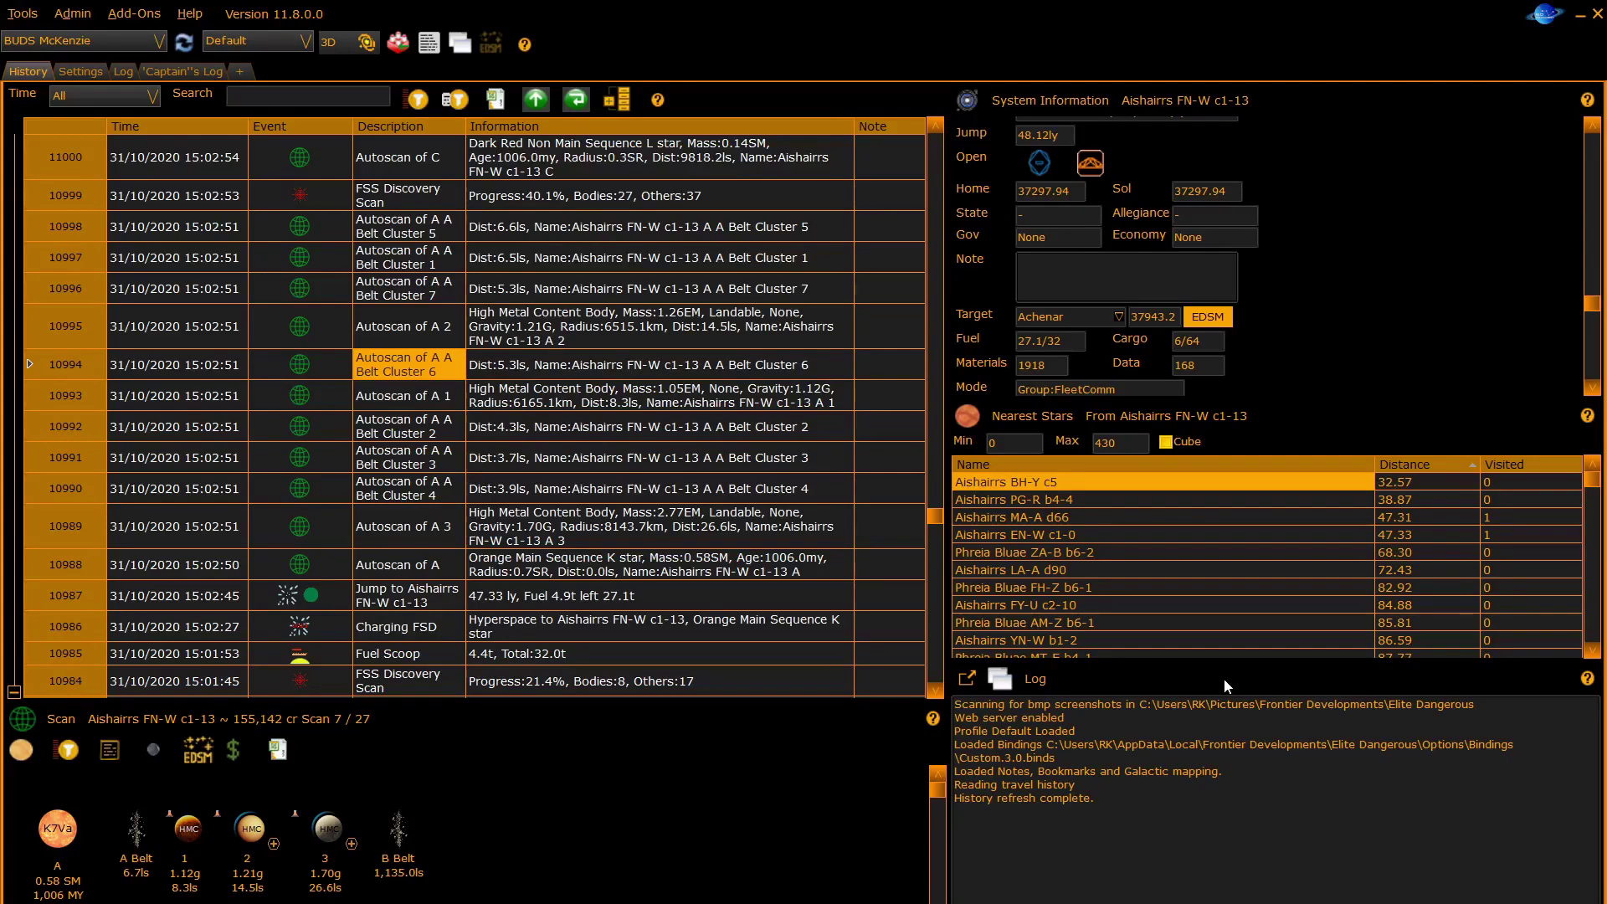
# Enlarge the Scan panel upward over the history grid and set the body image size to 96.
pyautogui.moveTo(473, 701); pyautogui.dragTo(515, 323)
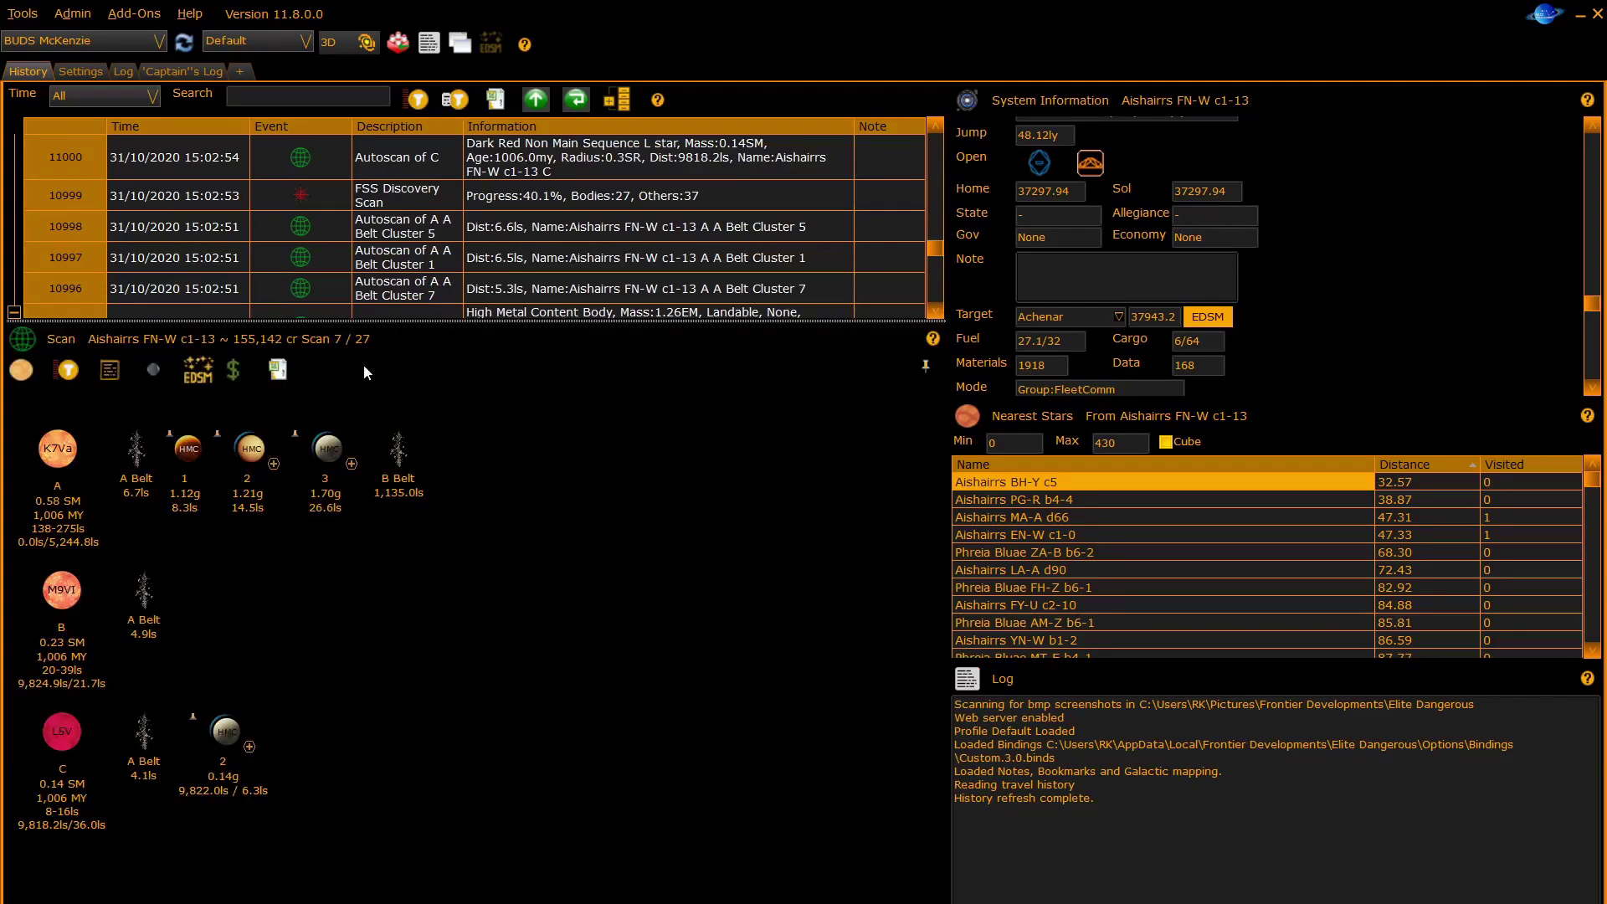
pyautogui.click(152, 371)
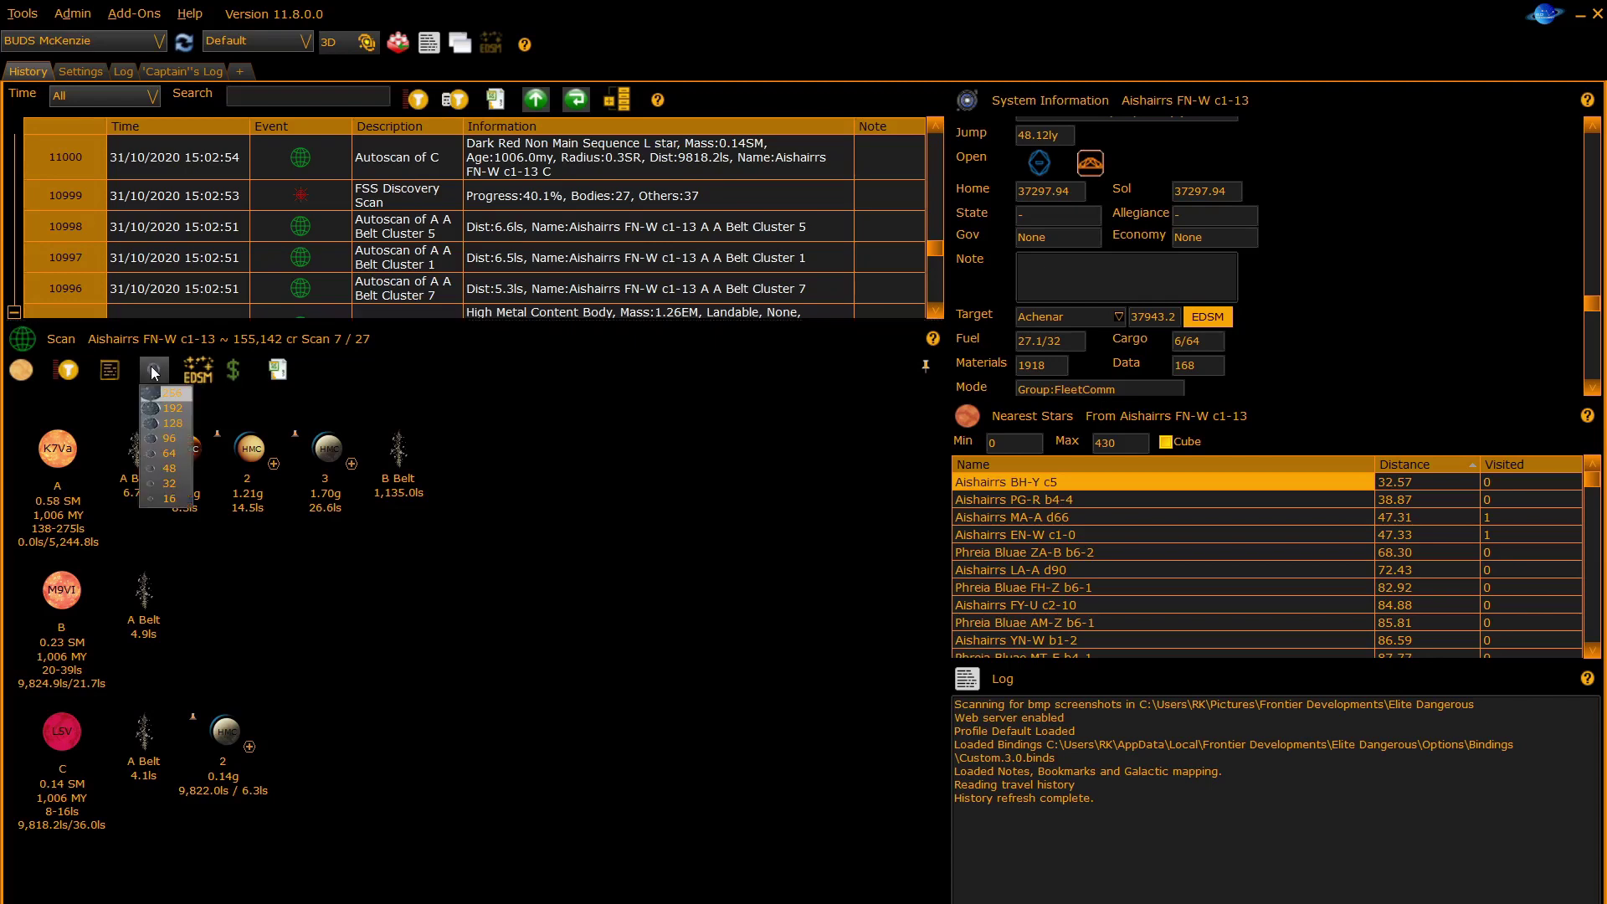
pyautogui.click(161, 440)
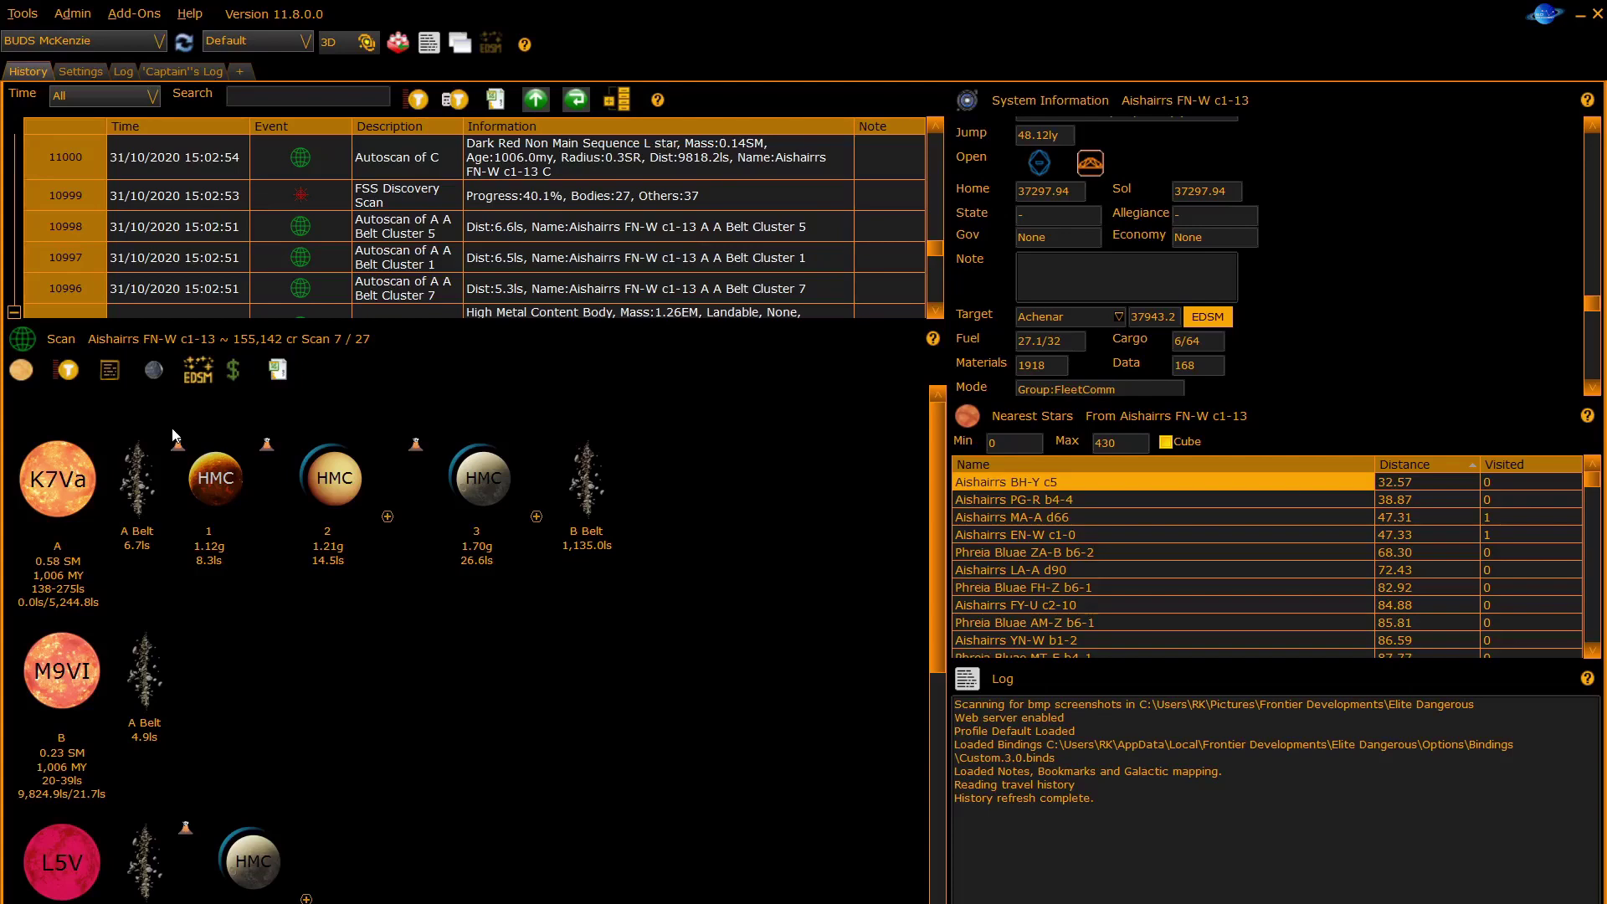
# Show the scan details of planet 1 orbiting star A in Aishairrs FN-W c1-13 and close them.
pyautogui.click(218, 484)
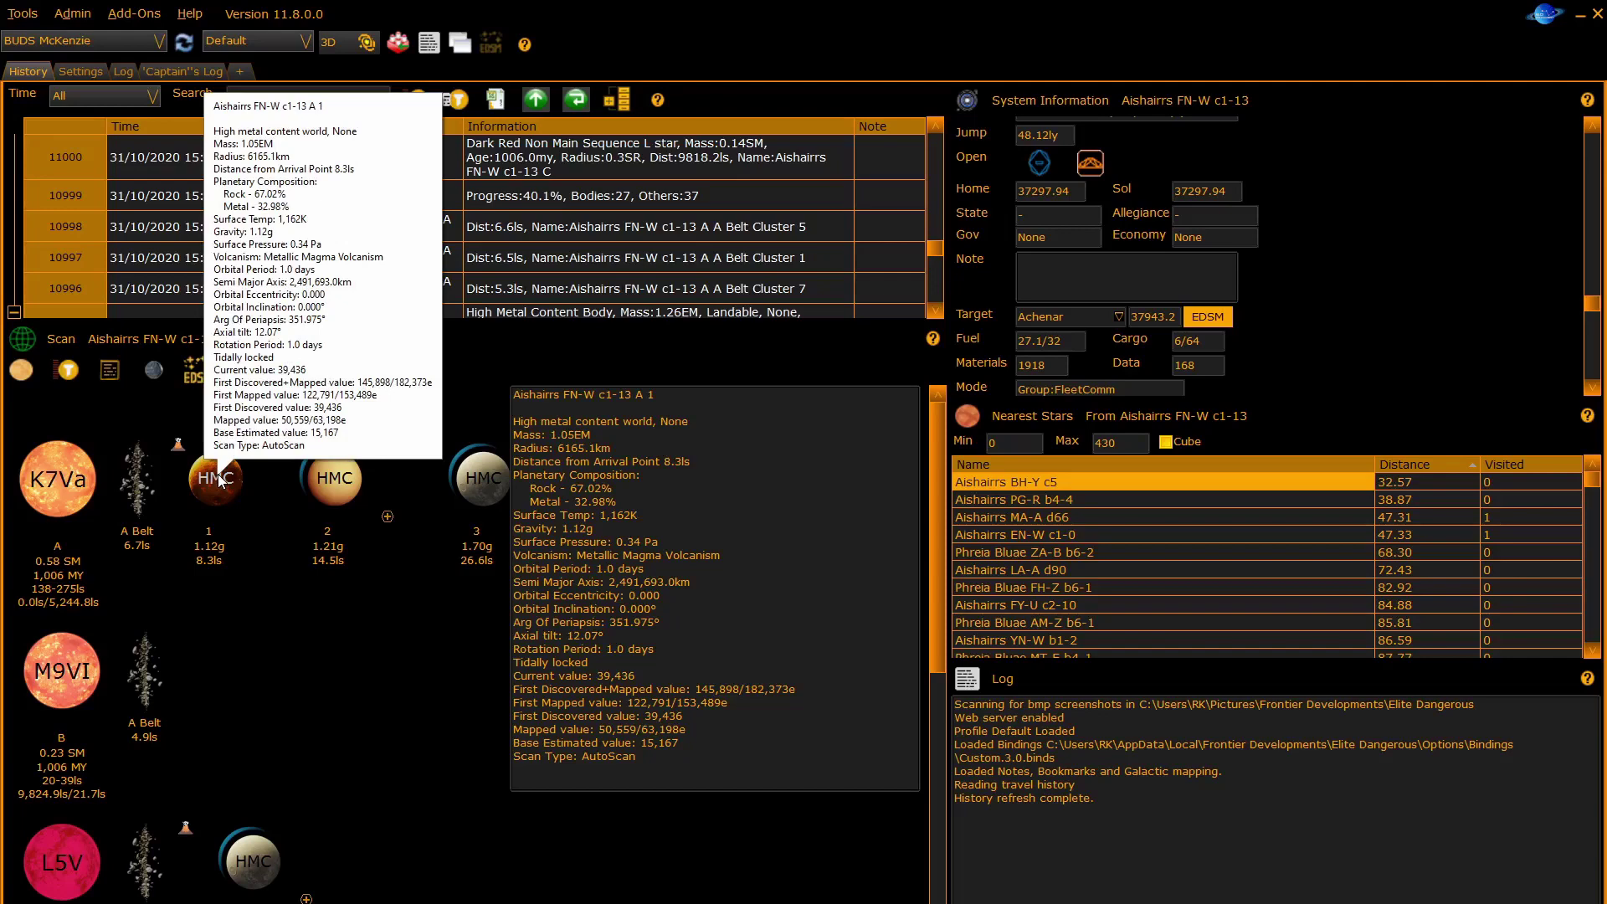
pyautogui.click(280, 605)
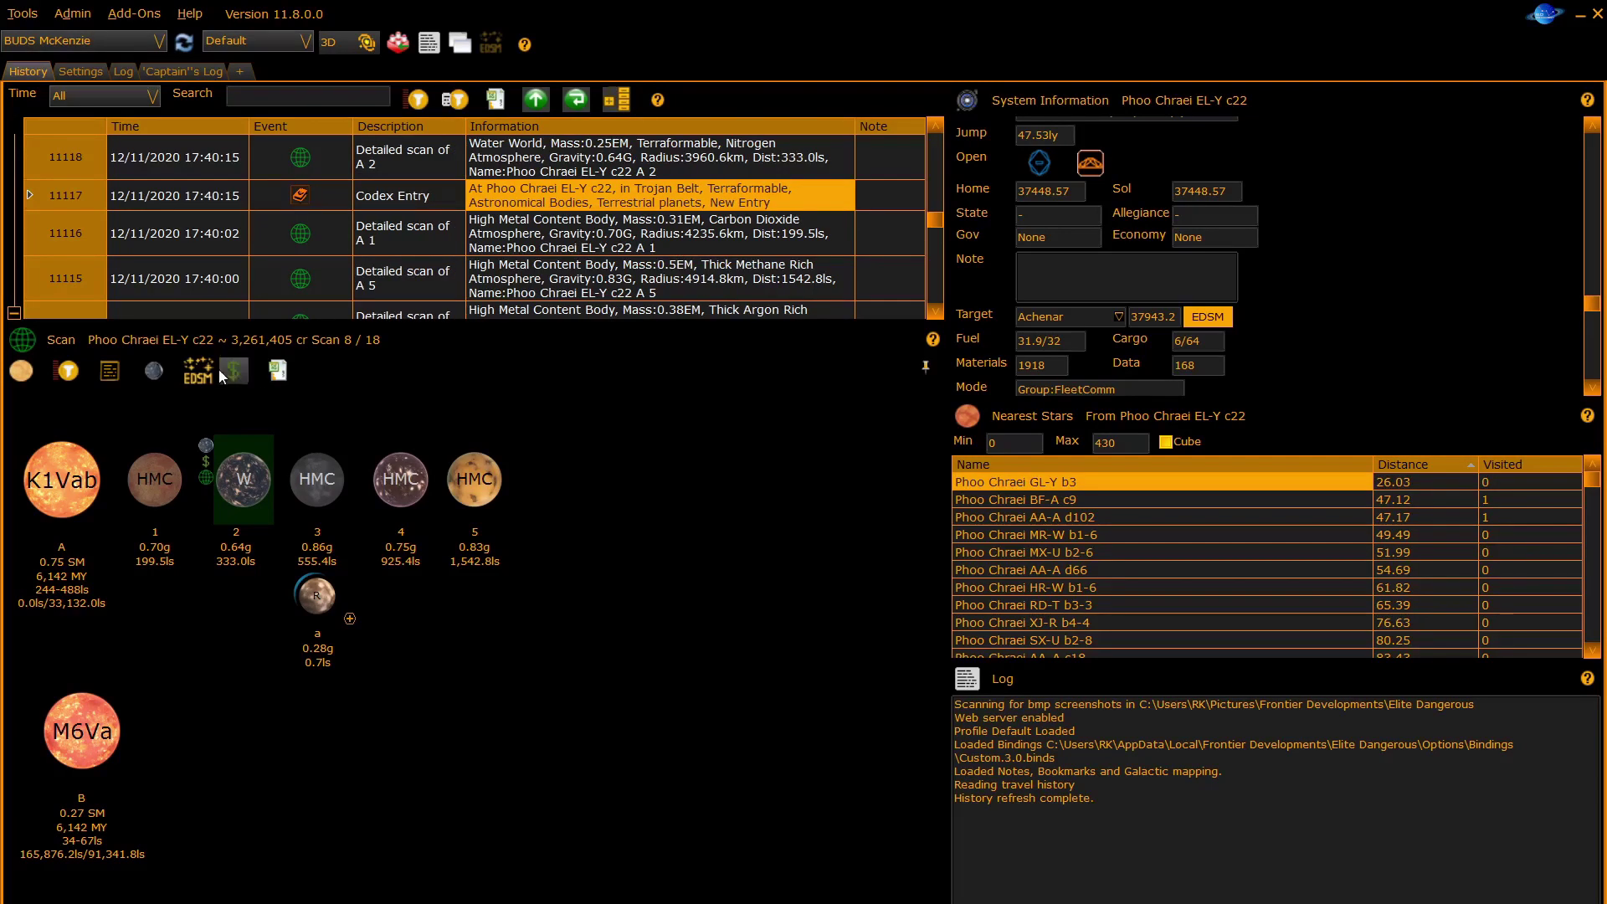
# Open the scan's Show System dialog and cancel it, and look through the full list of body type filters.
pyautogui.click(21, 370)
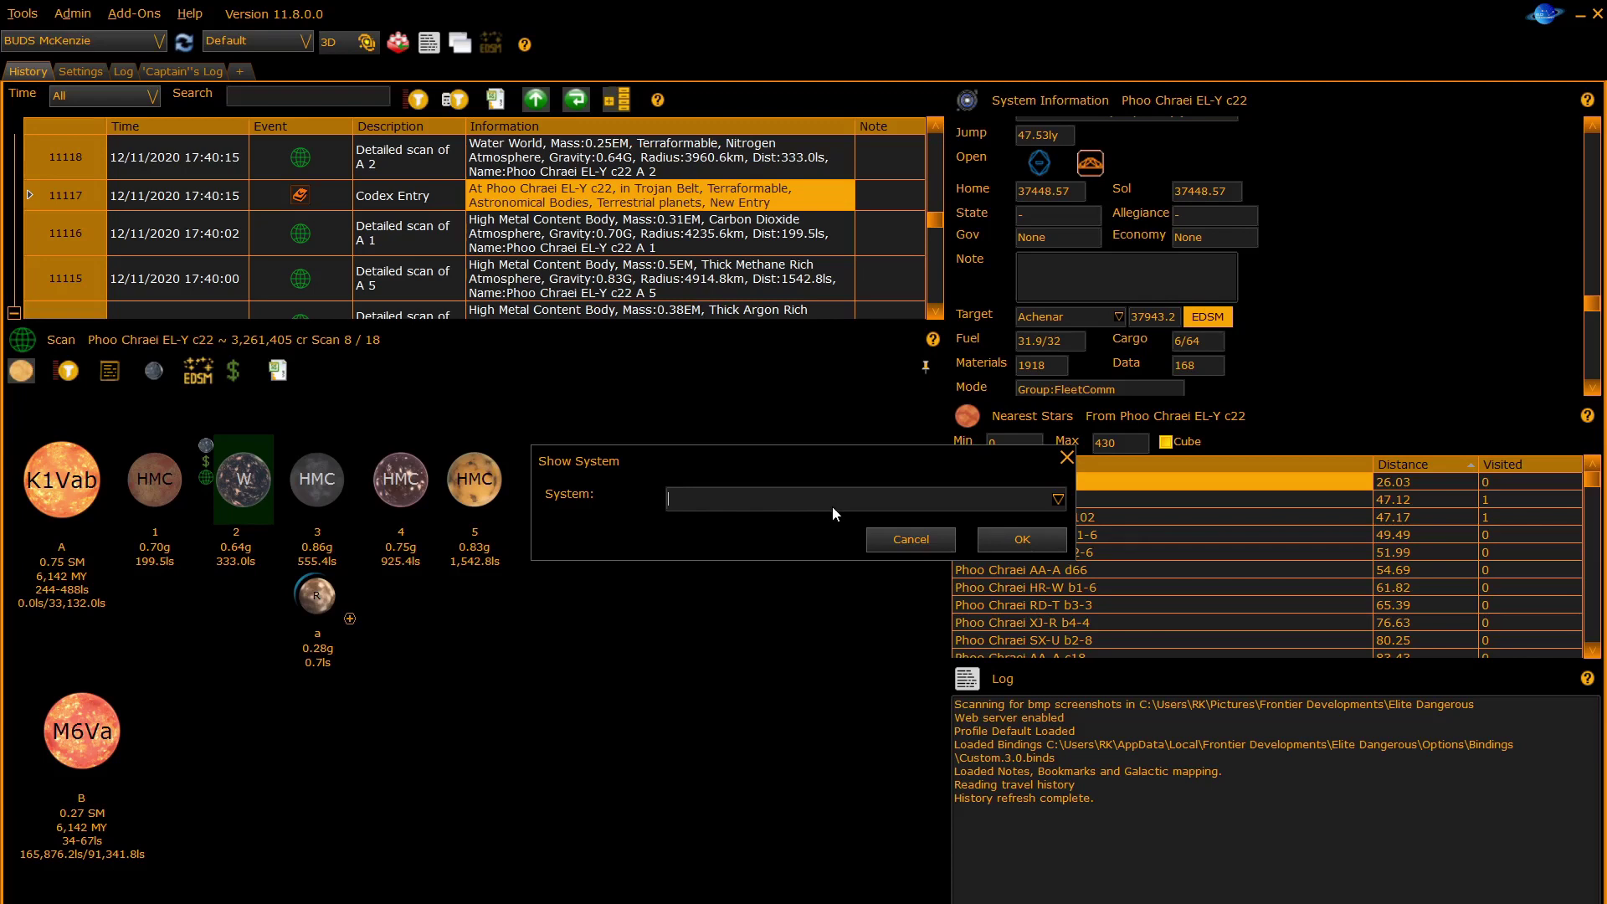
pyautogui.click(891, 539)
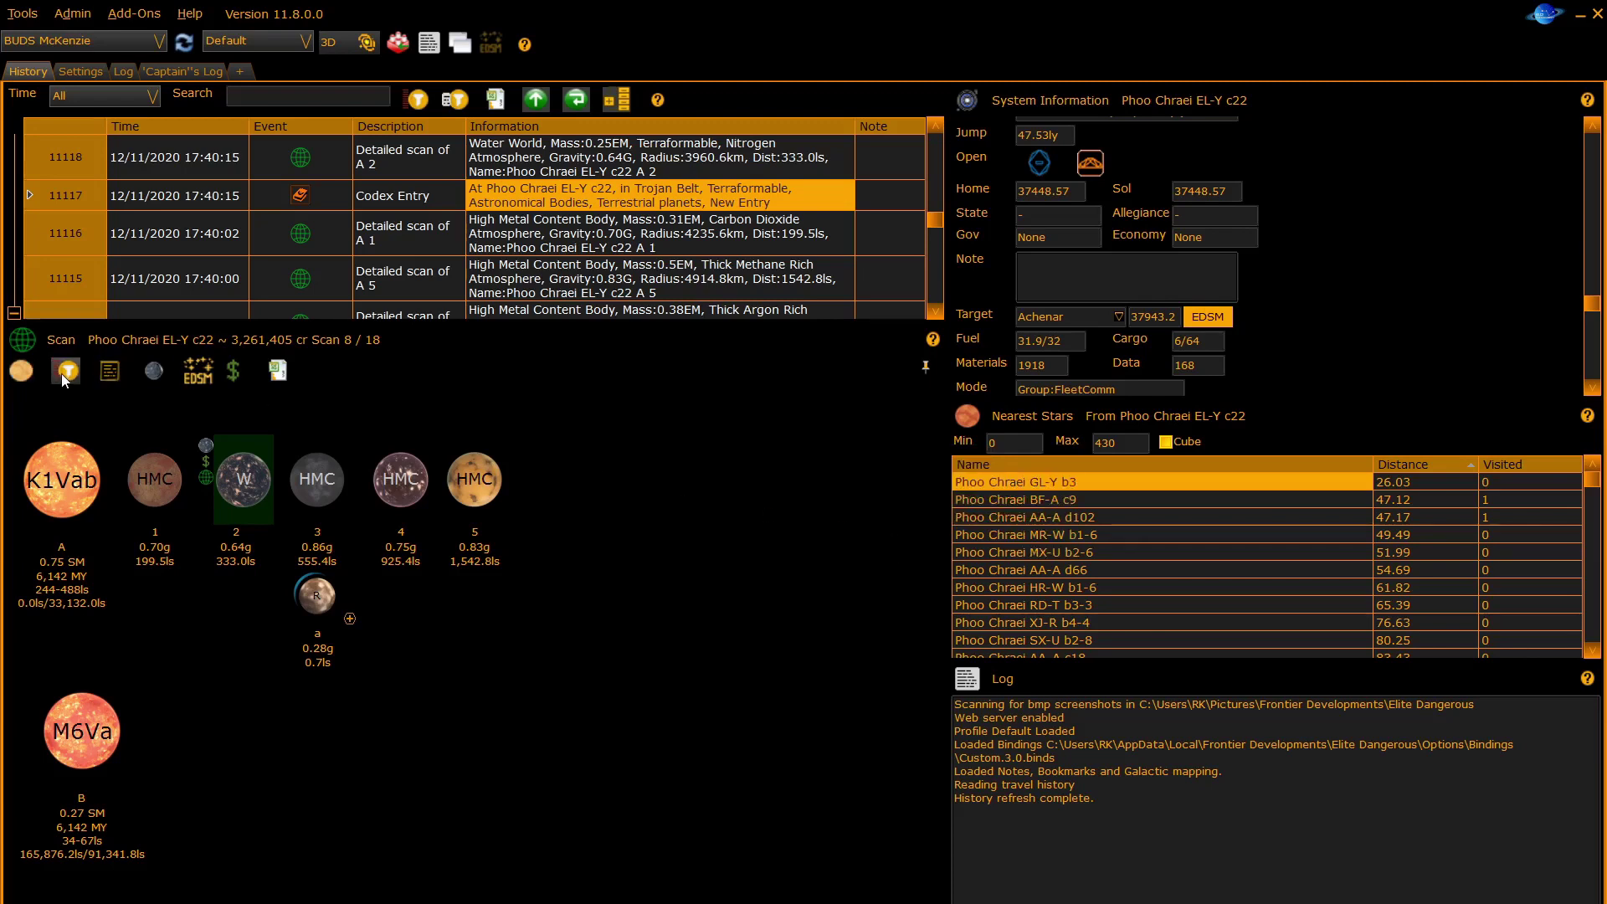
pyautogui.click(63, 375)
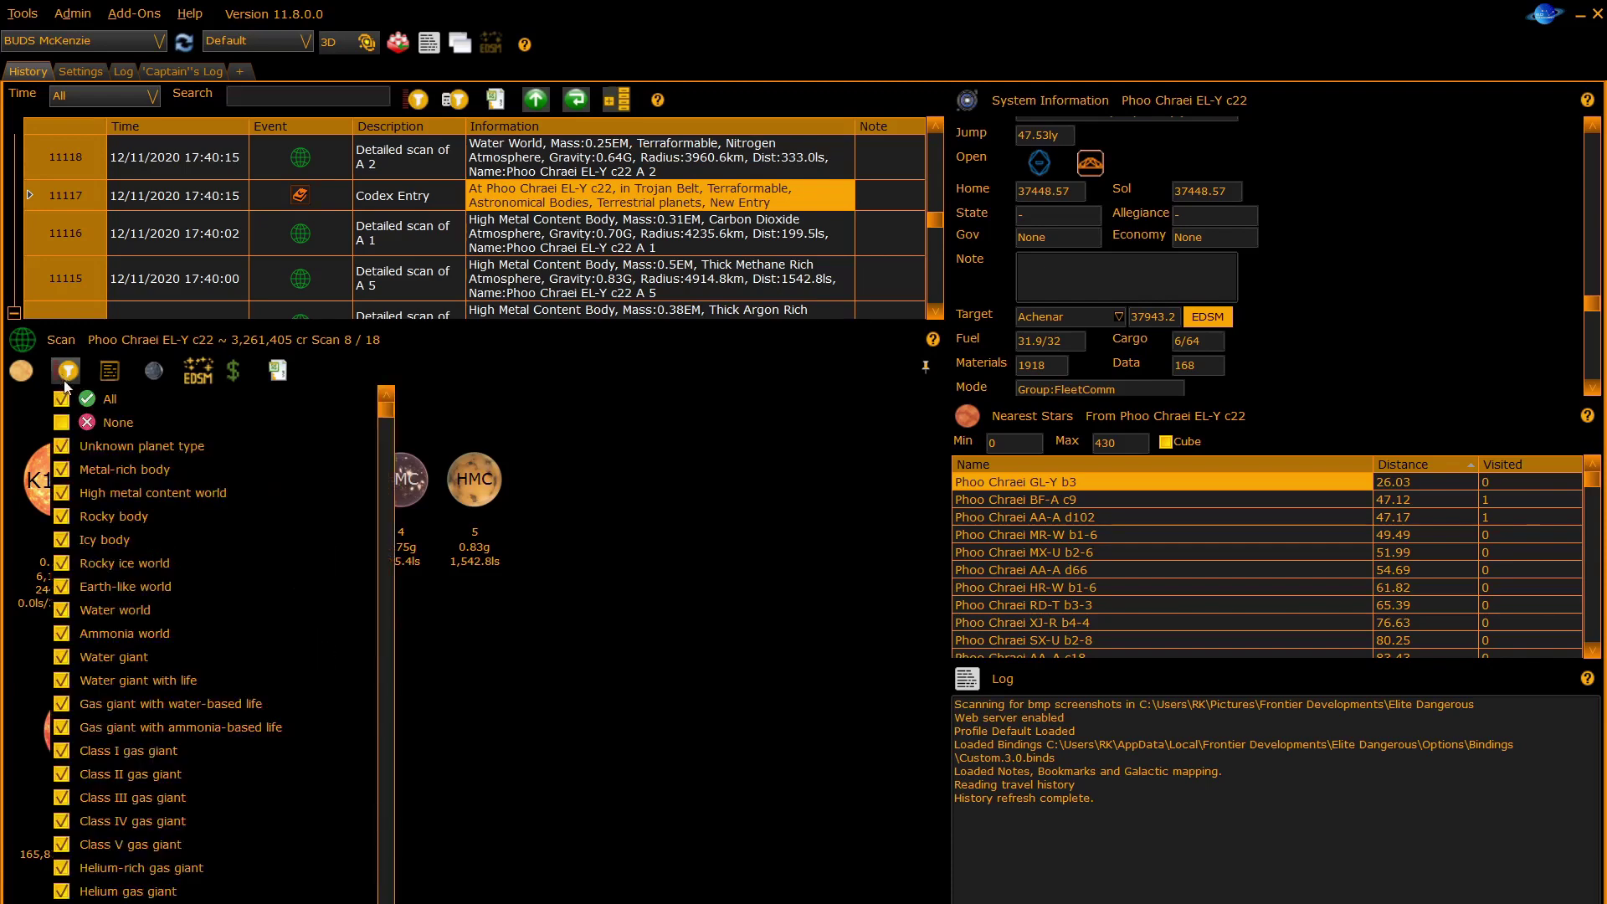
pyautogui.moveTo(390, 411); pyautogui.dragTo(385, 837)
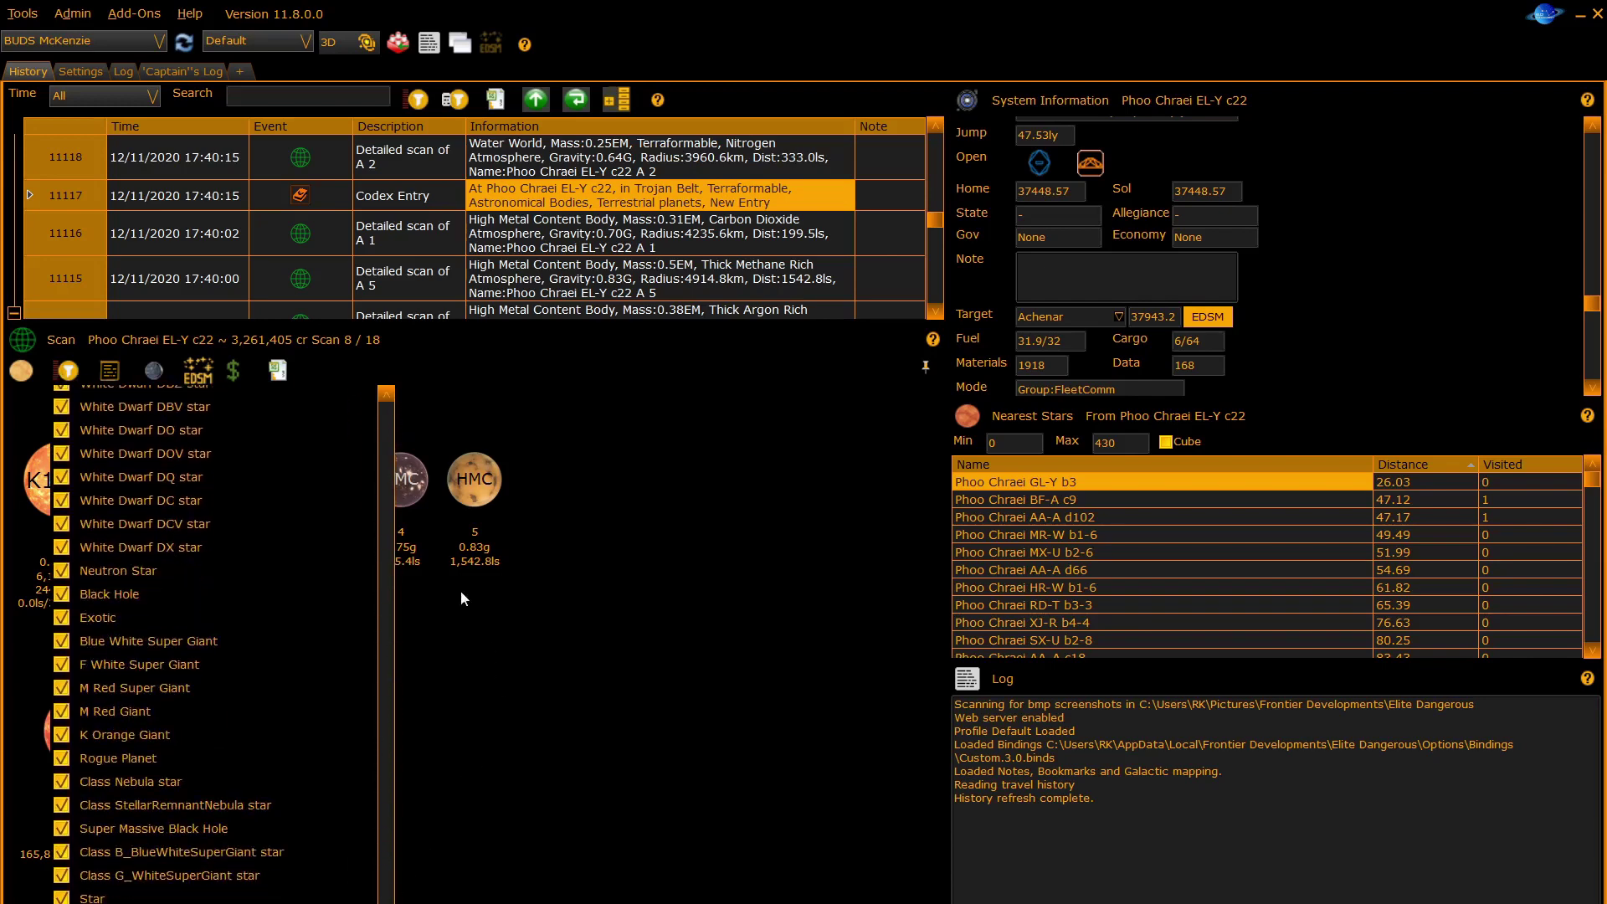
# Turn on Show Materials in the Scan panel's display options.
pyautogui.click(102, 368)
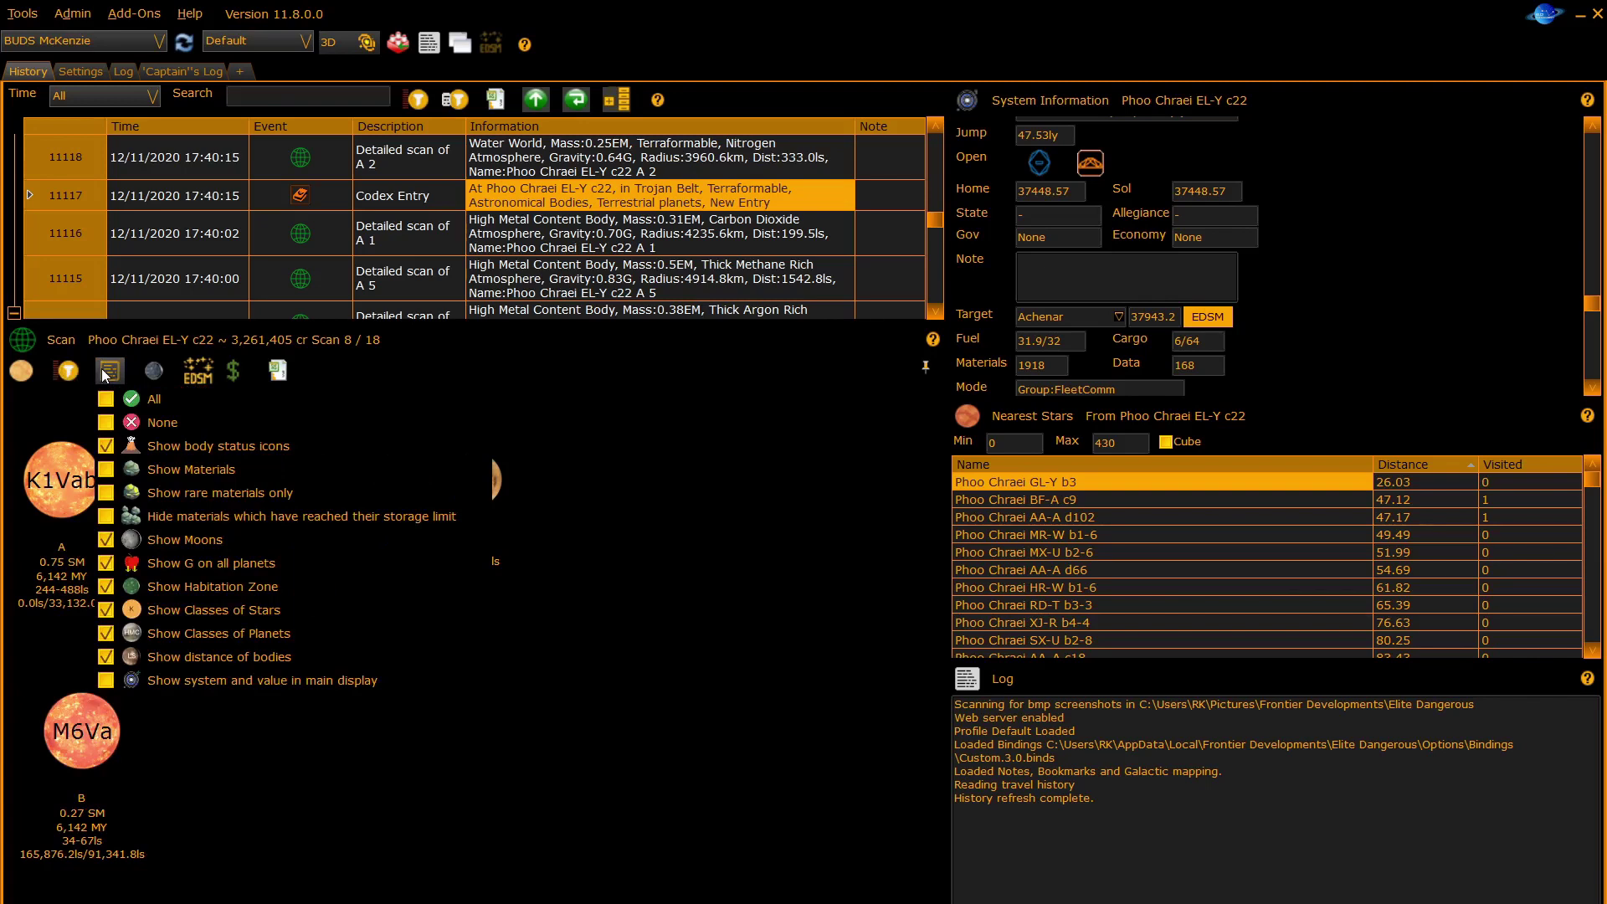
pyautogui.click(106, 474)
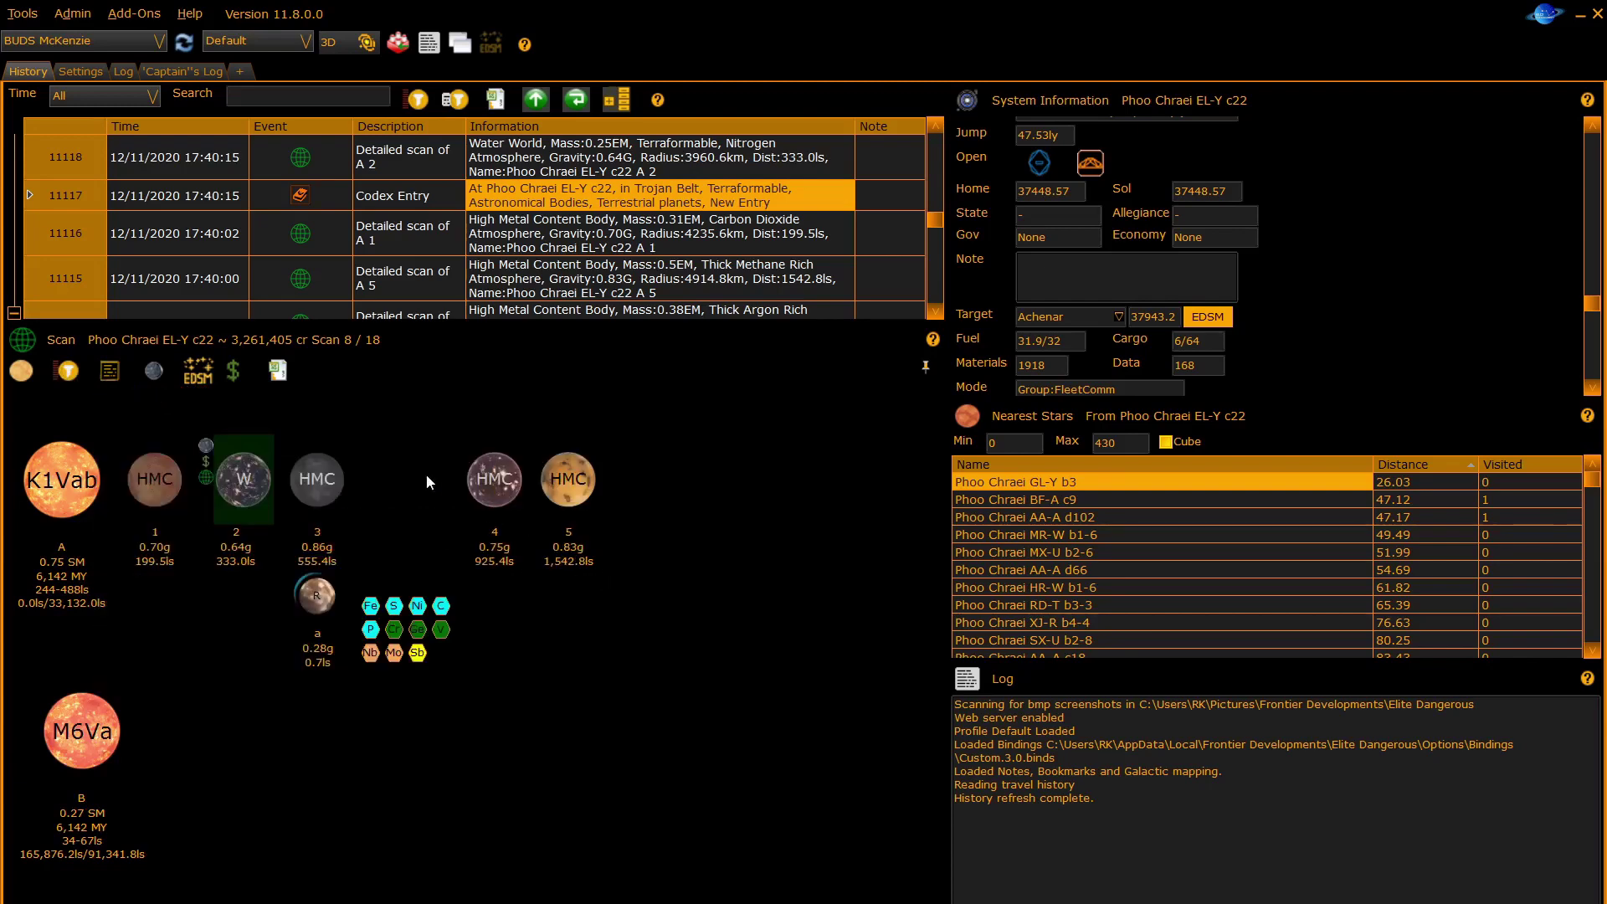
# Look through the Scan panel's display options and view its Set Valuable Minimum value, closing each one.
pyautogui.click(115, 373)
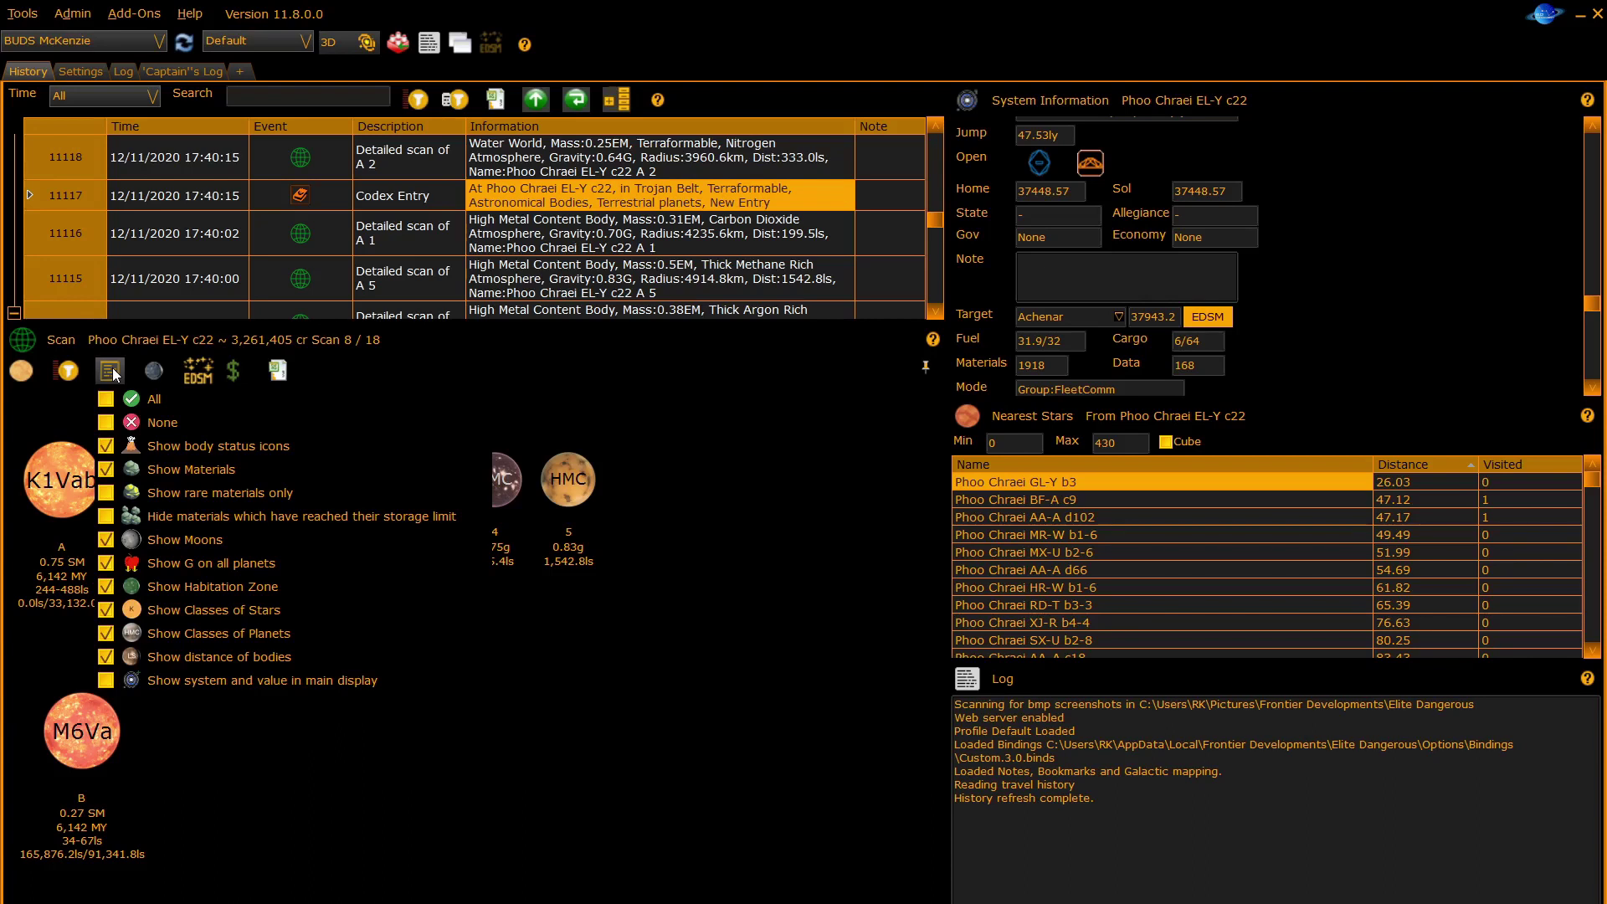
pyautogui.click(112, 373)
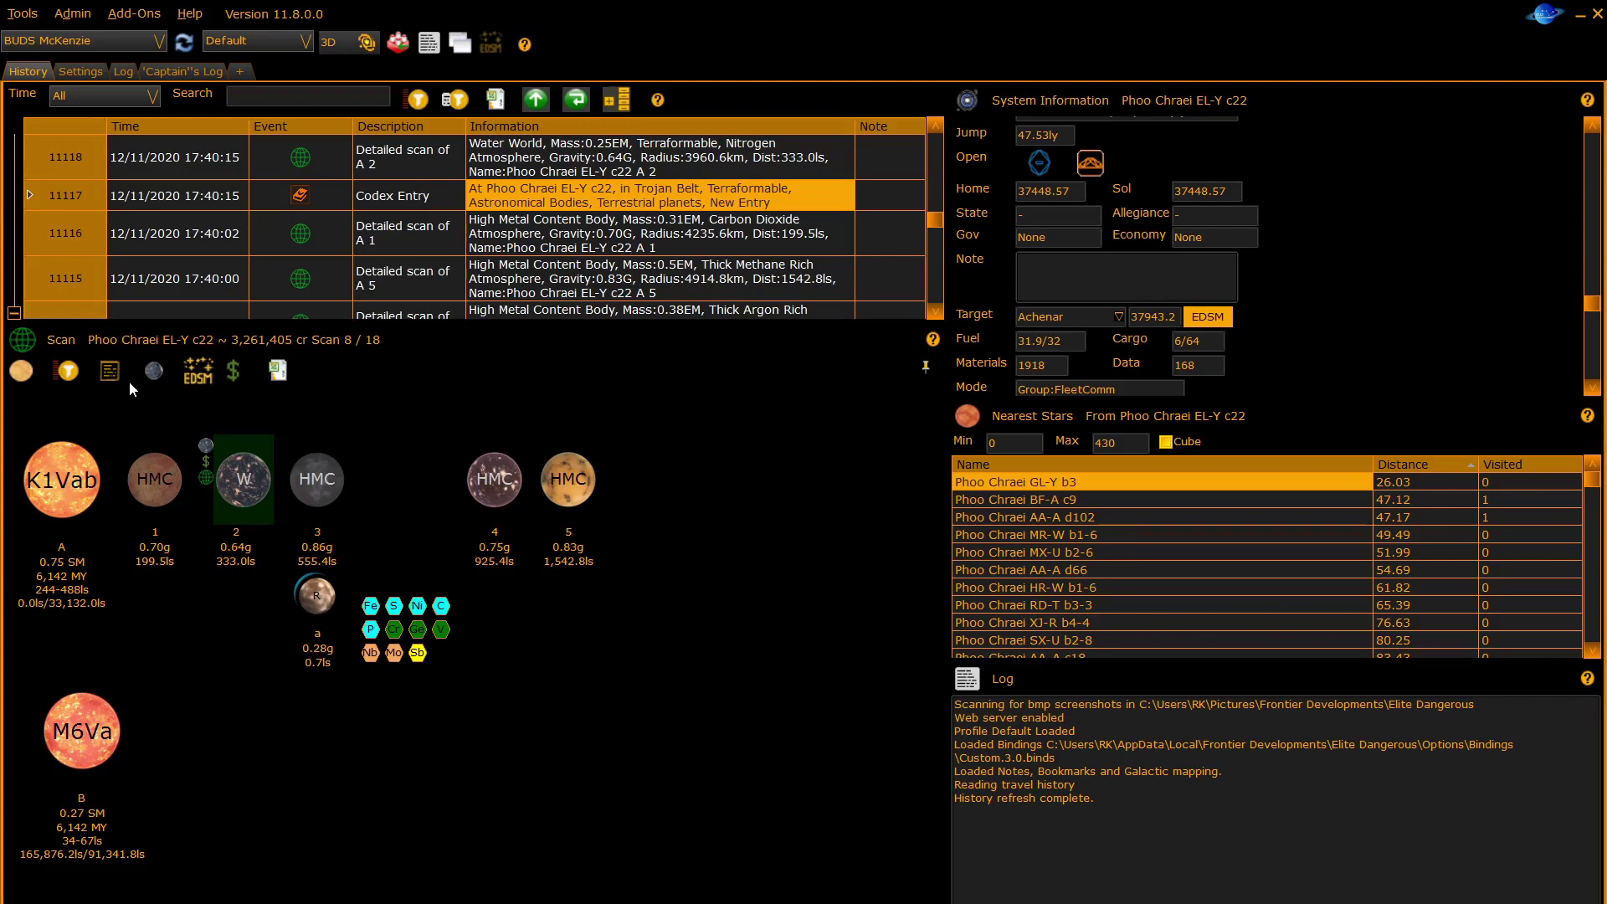
pyautogui.click(243, 379)
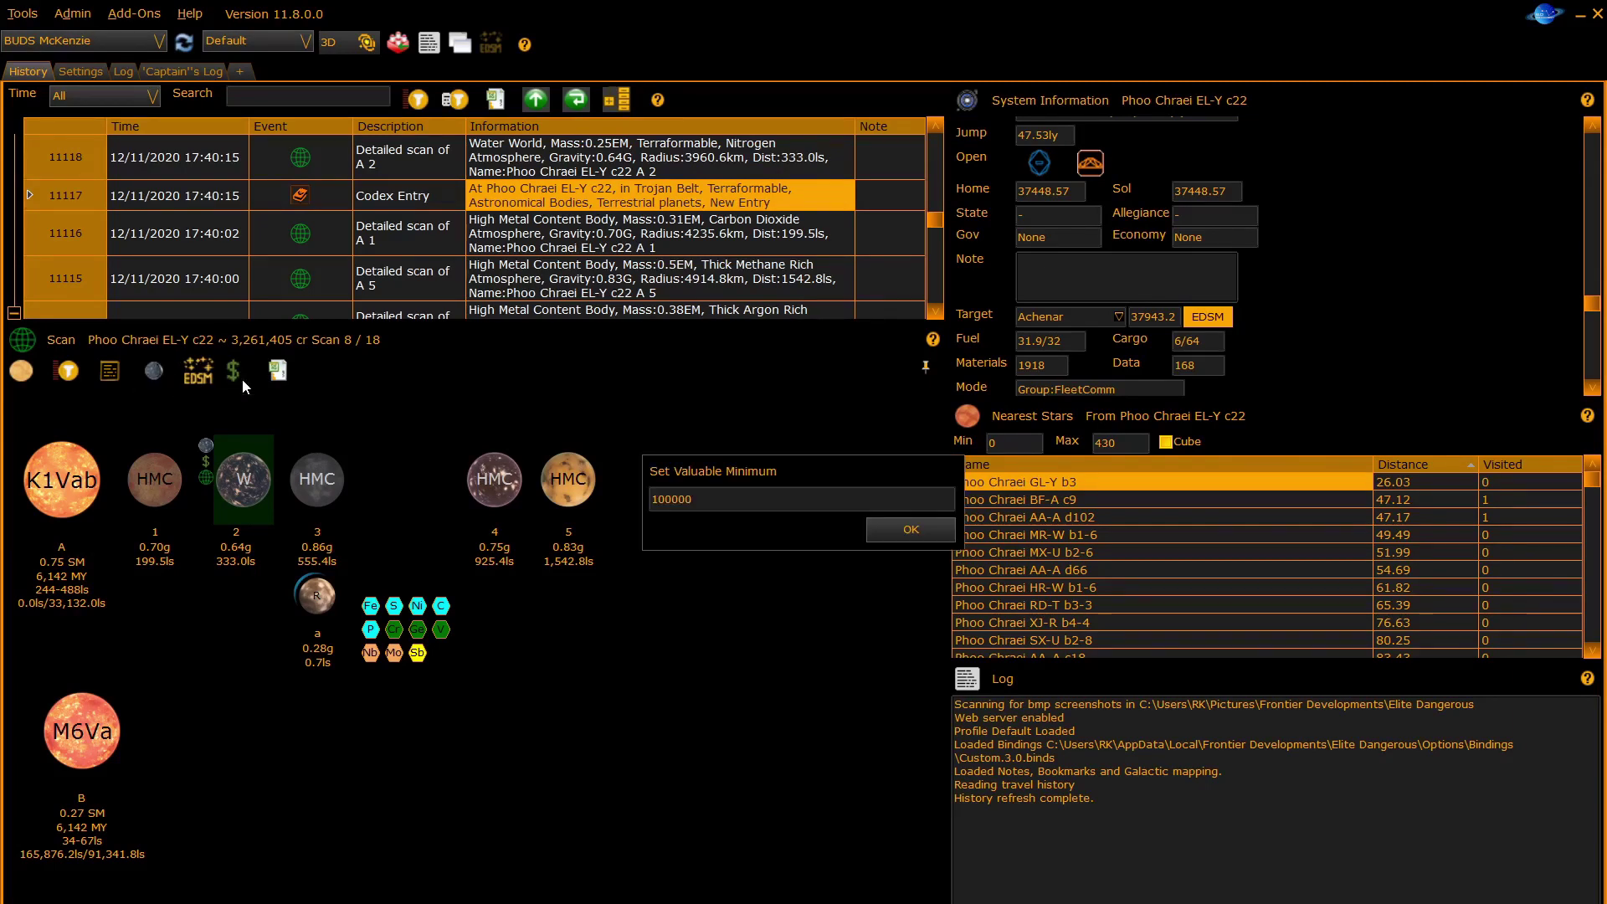
pyautogui.press('Return')
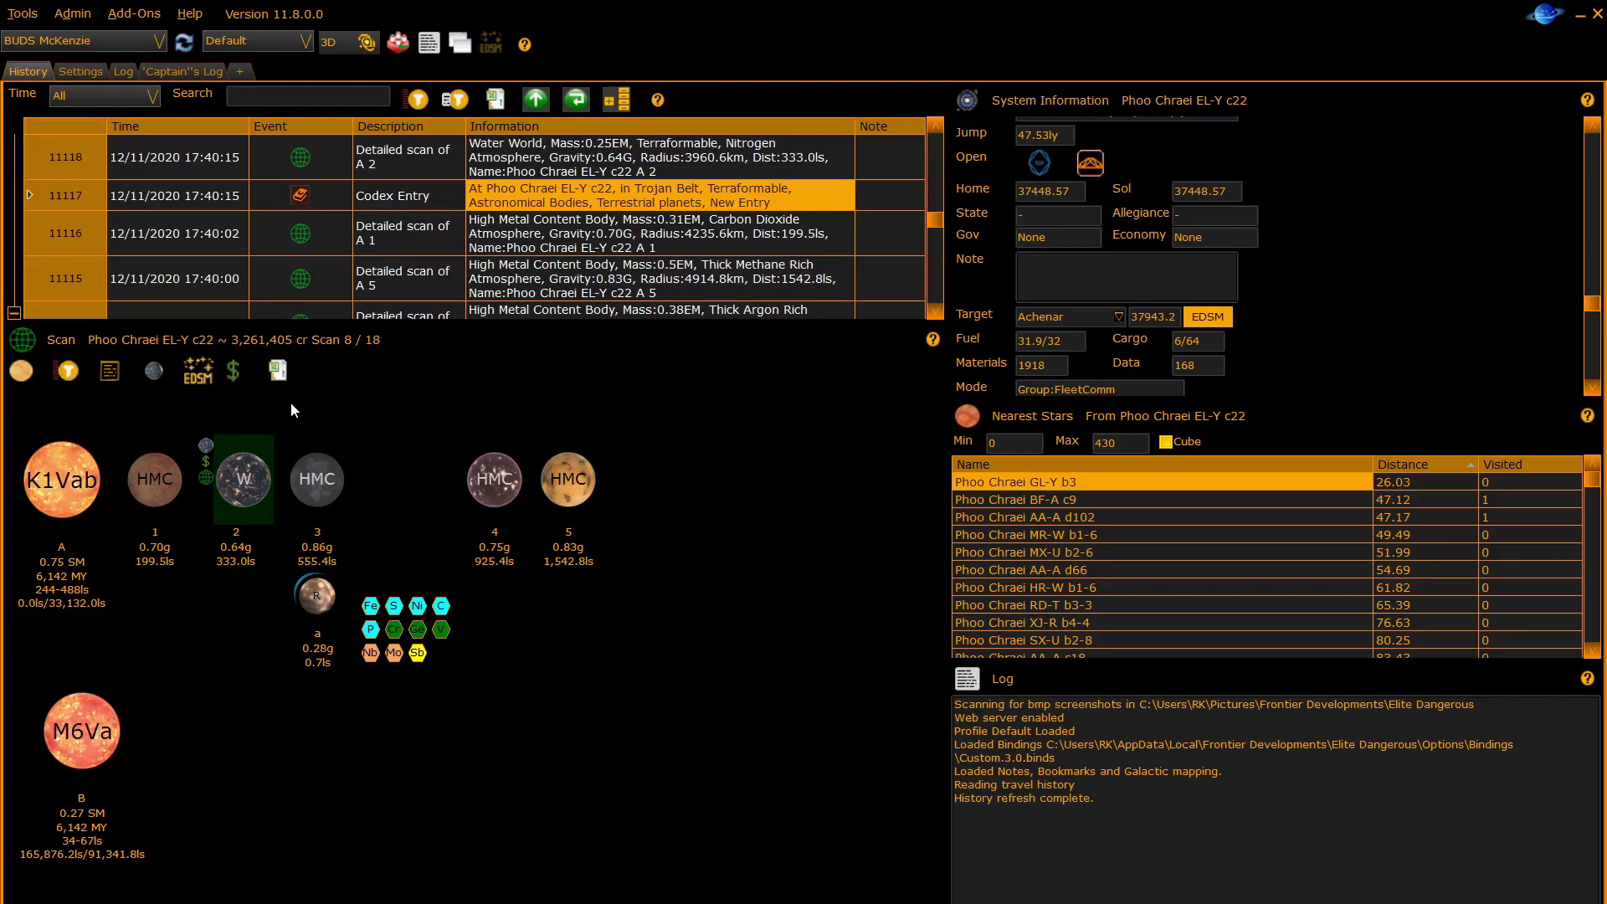
# Examine the scan data Export dialog and its list of exportable data types, and close it without exporting.
pyautogui.click(288, 372)
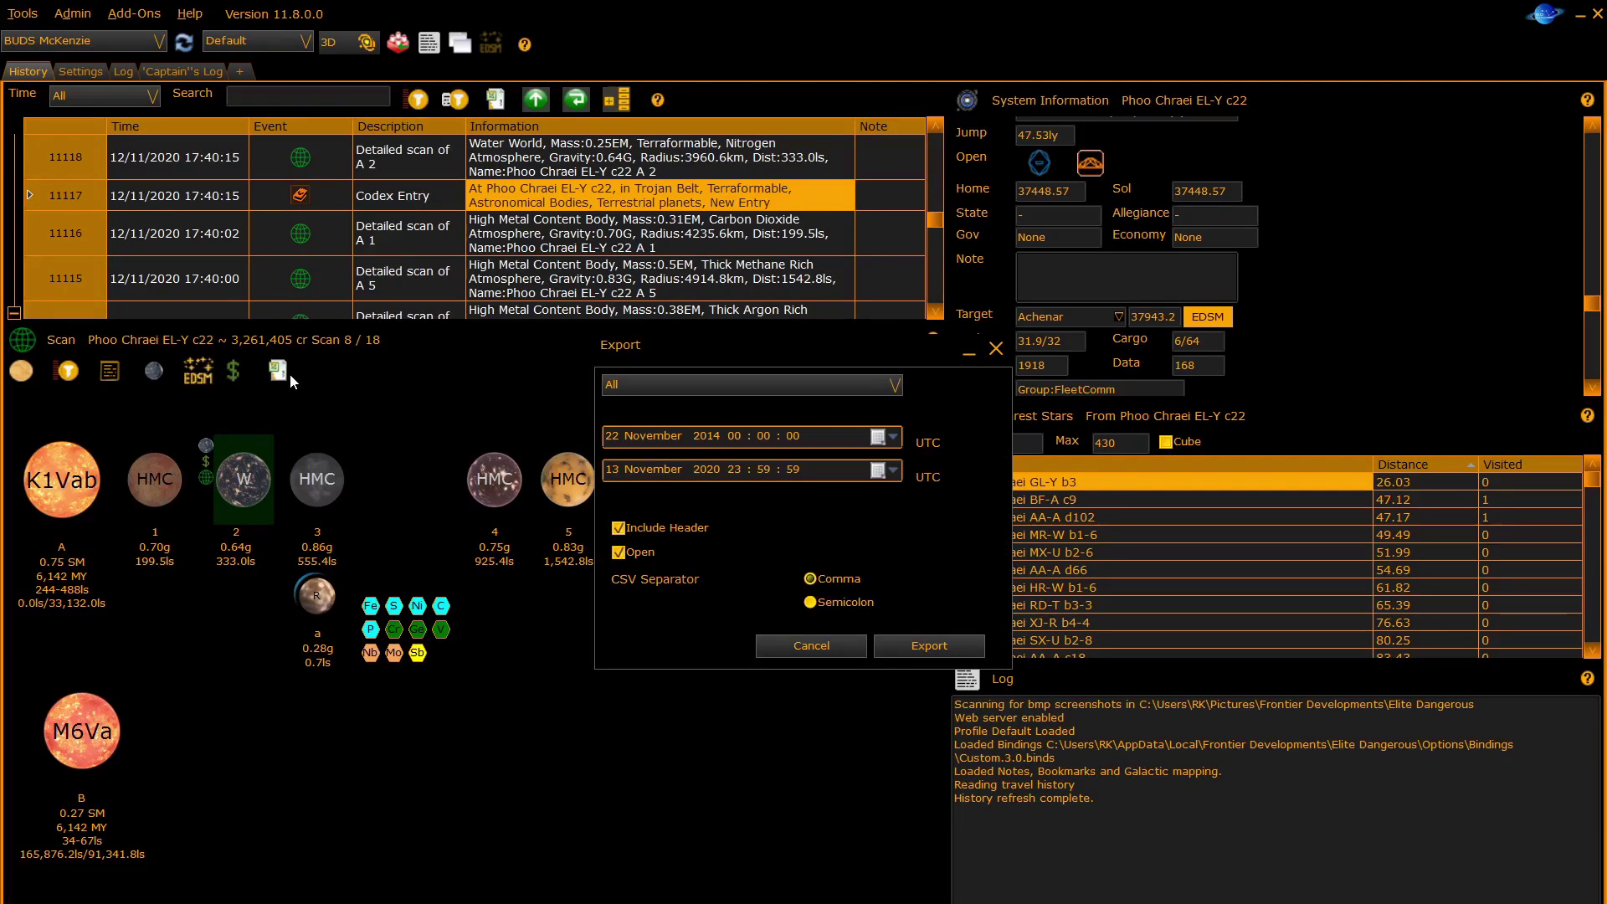
pyautogui.click(636, 382)
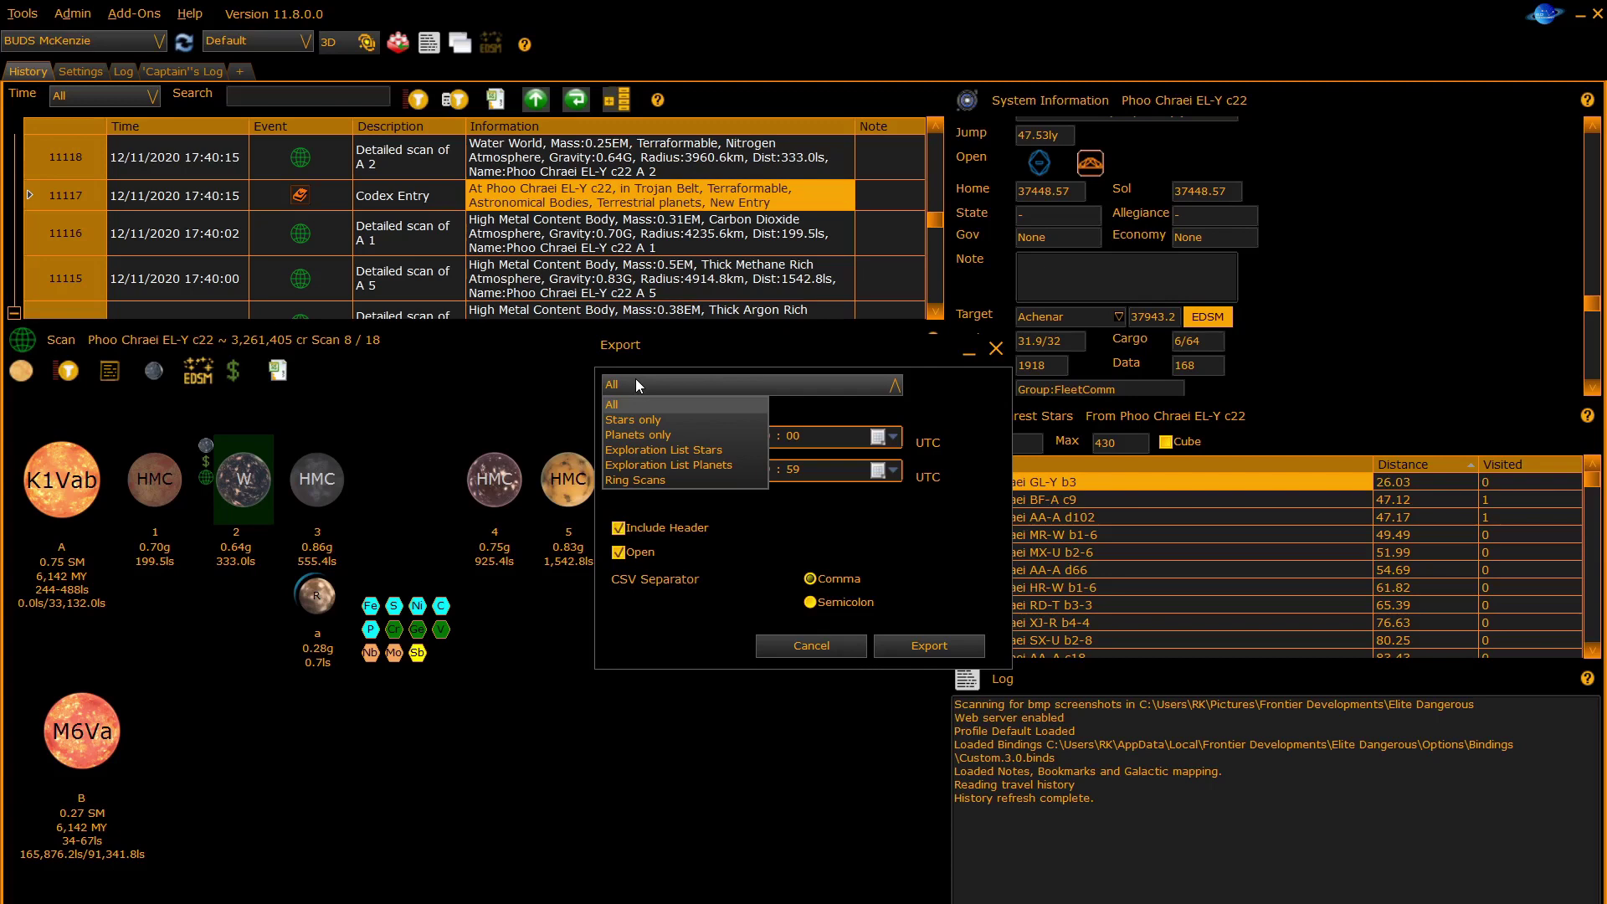
pyautogui.press('Escape')
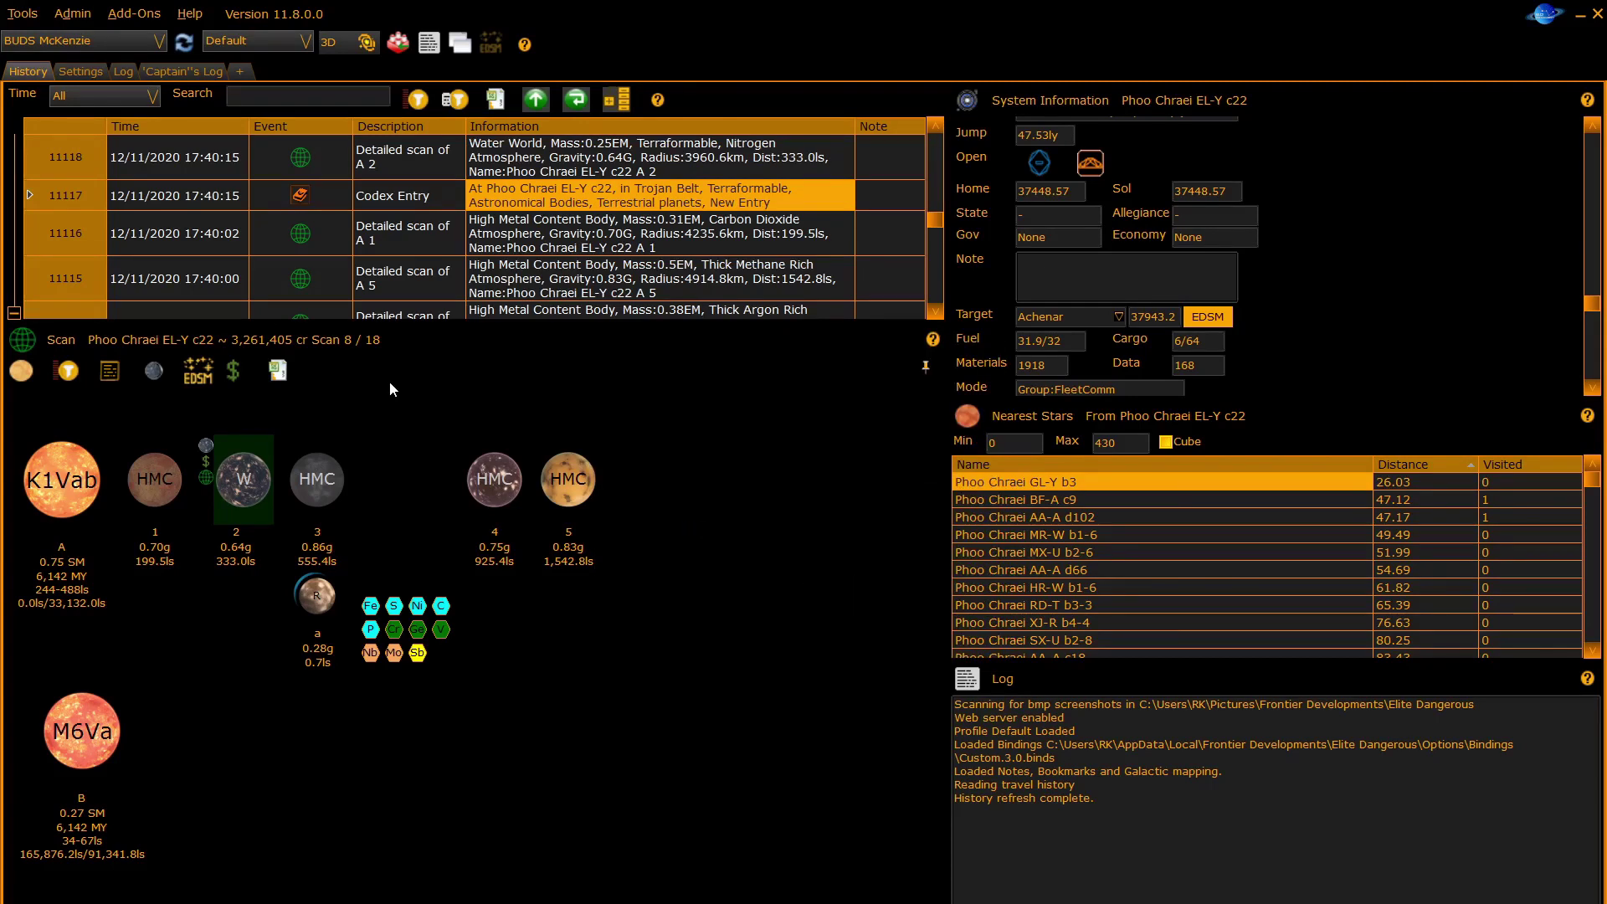